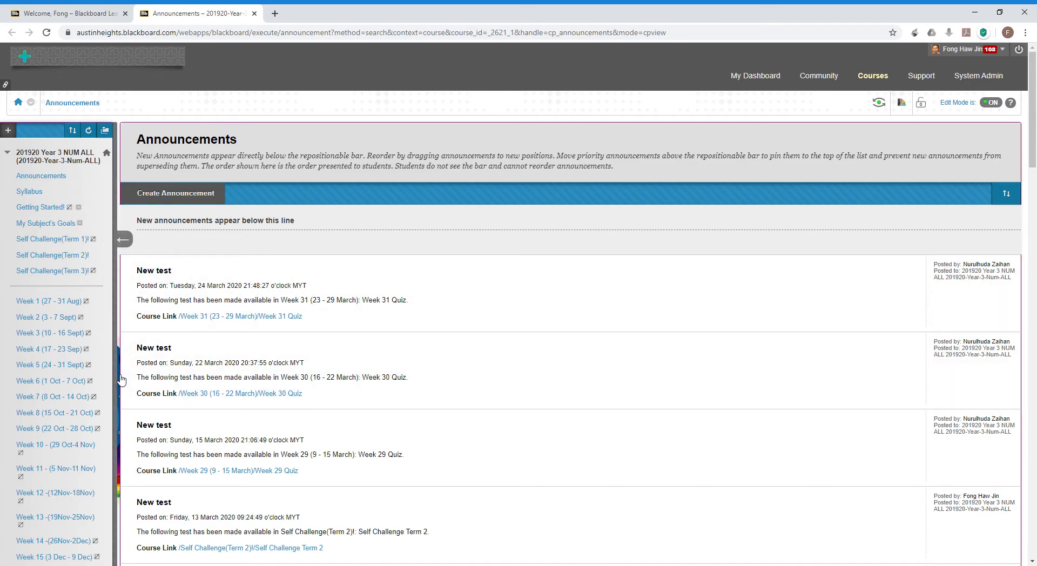
scroll(125, 379, down, 3)
scroll(121, 380, down, 20)
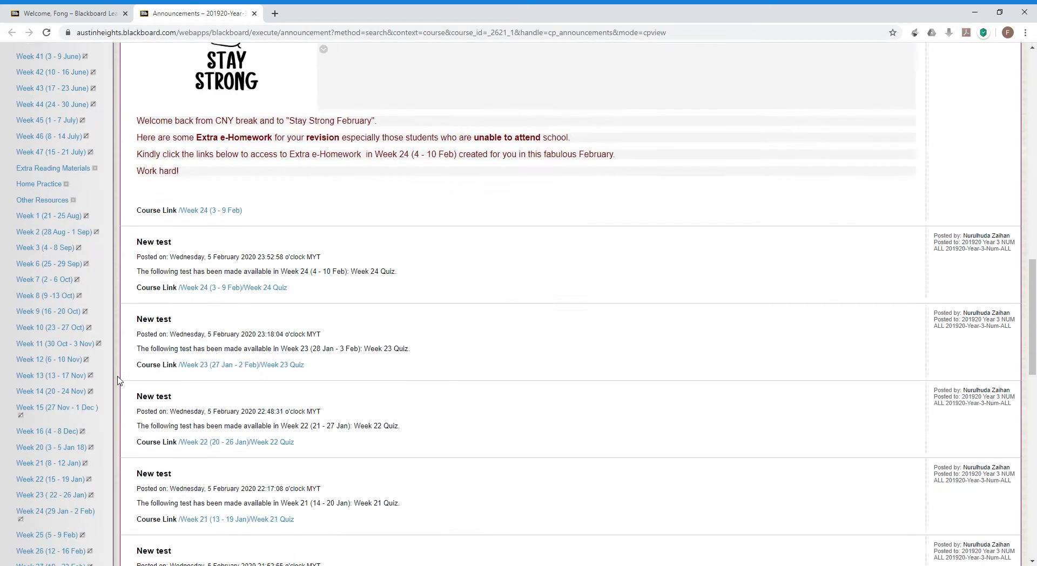
scroll(119, 381, down, 1)
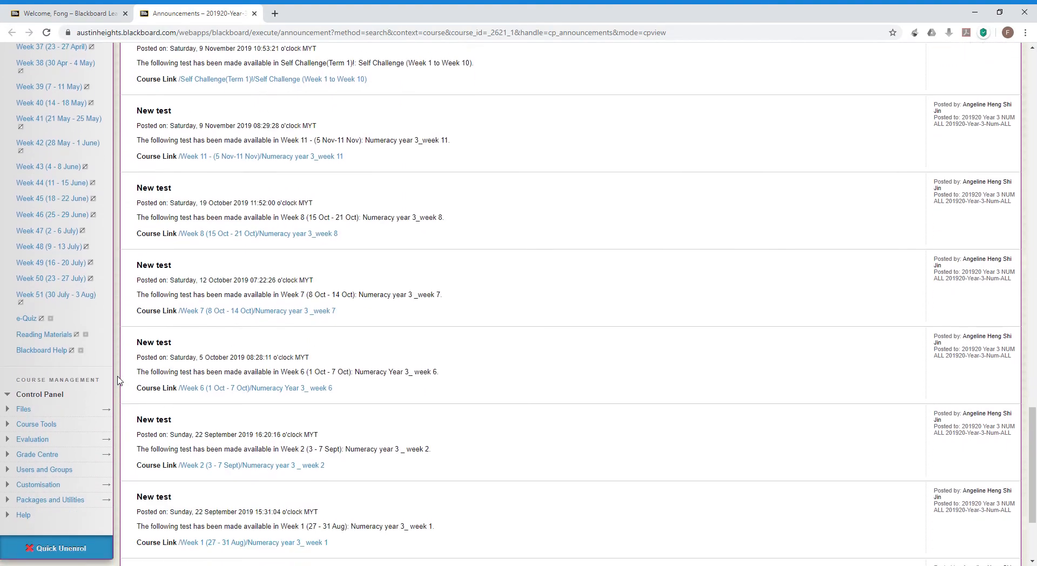
scroll(119, 381, up, 15)
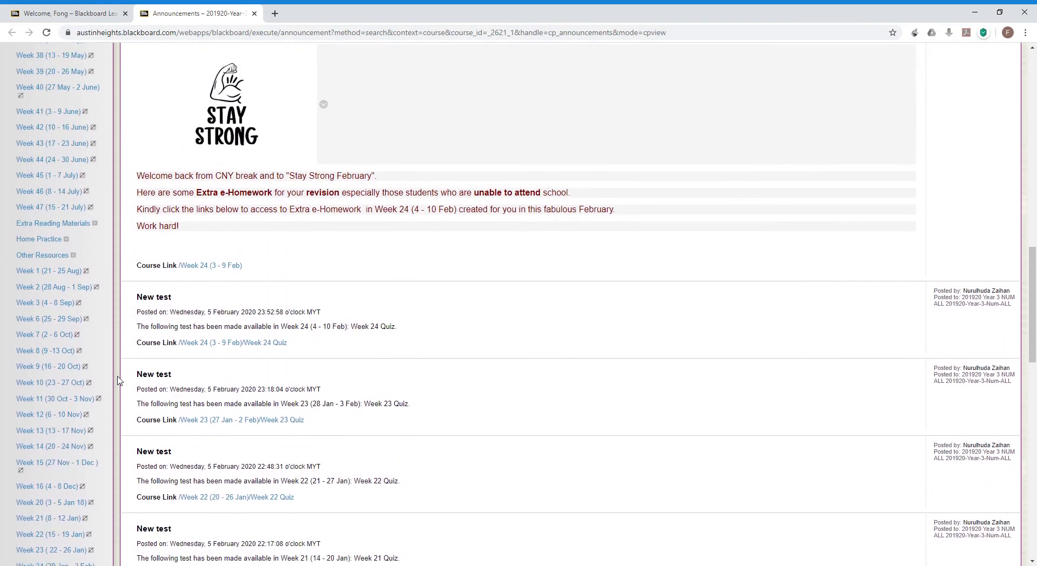
scroll(120, 382, up, 15)
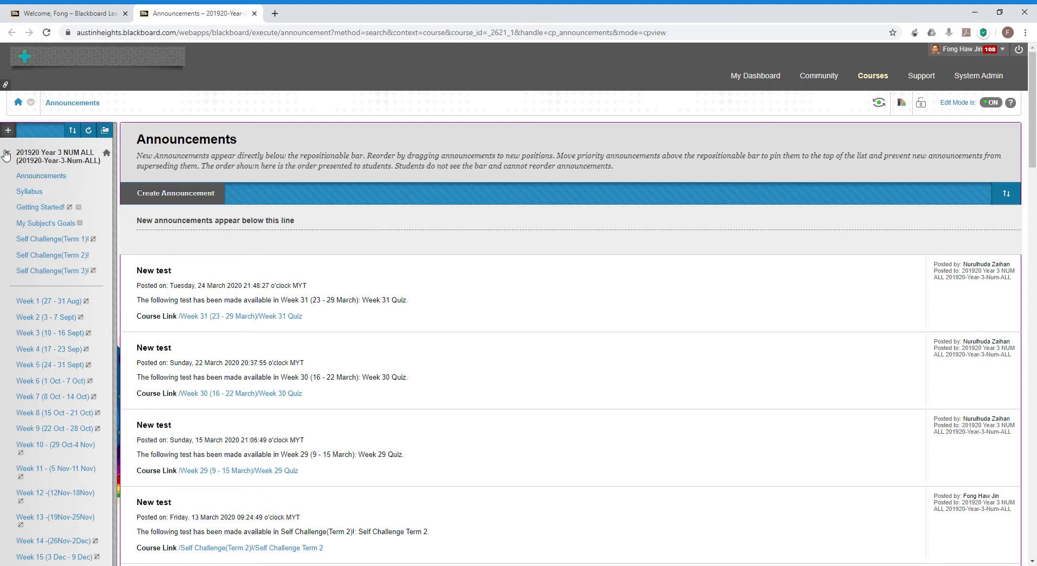
Start a new Tool Link in the course menu and set its type to My Marks.
click(8, 131)
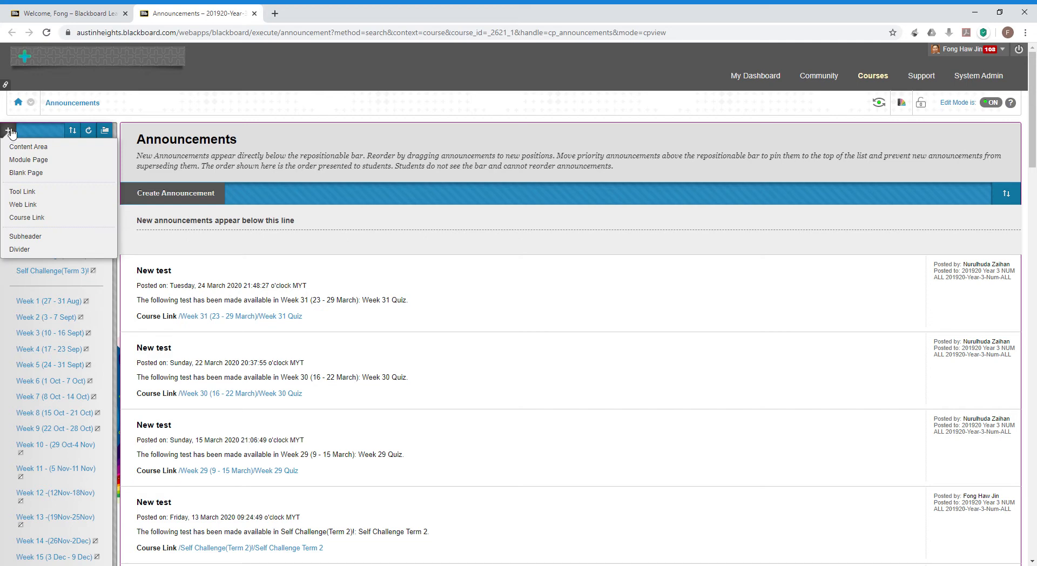
click(19, 195)
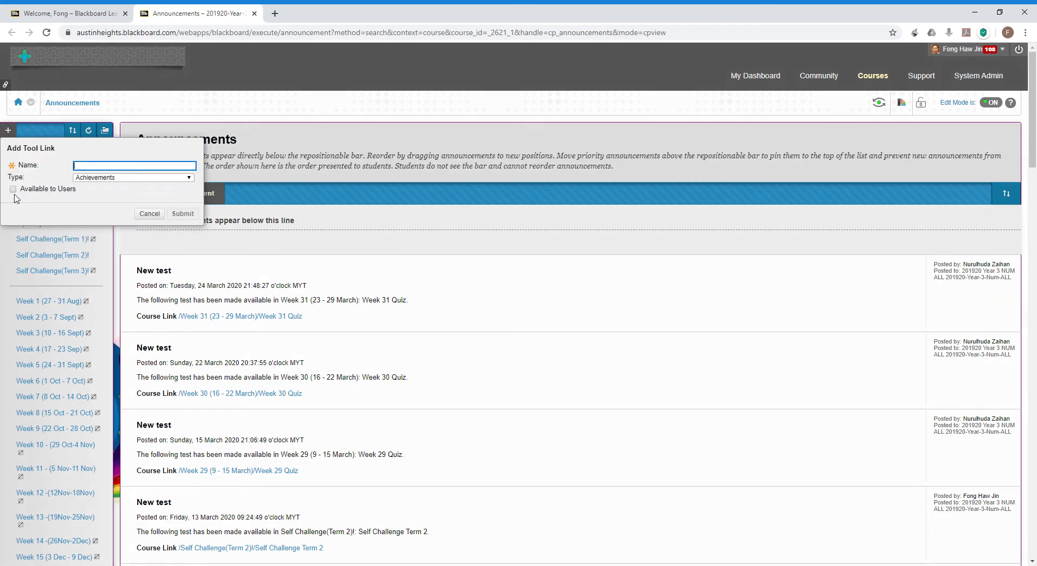
click(94, 181)
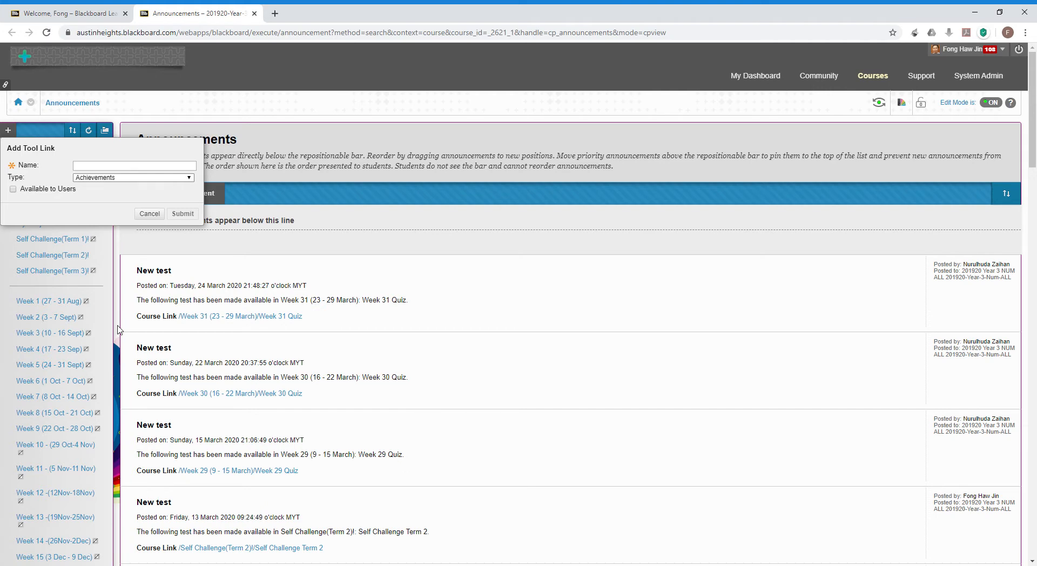
key(m)
Name the link 'My Grade Book', make it available to users, and submit it.
click(104, 170)
text(MrGardes)
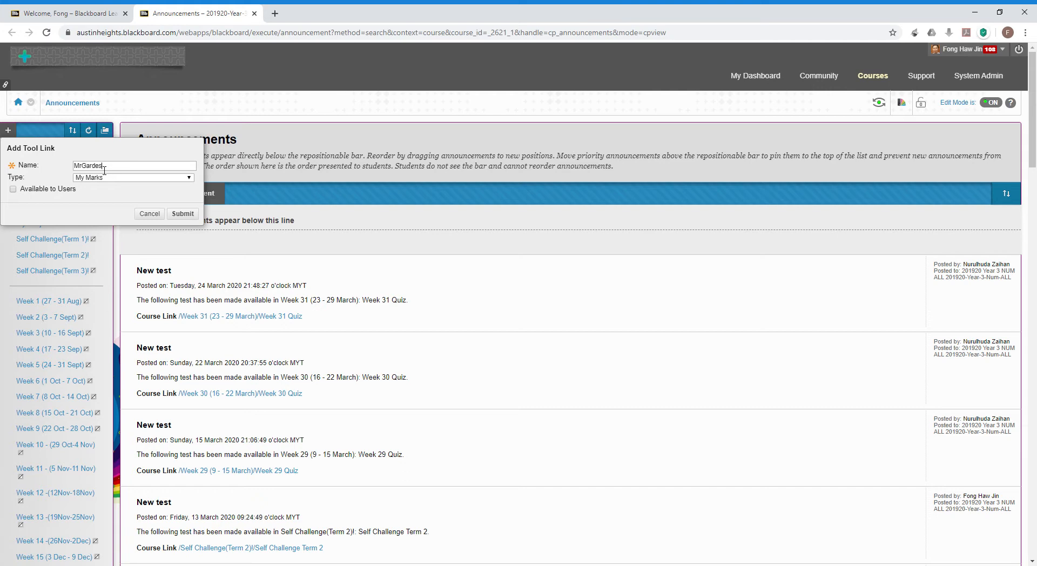
key(BackSpace)
key(BackSpace)
key(BackSpace)
key(BackSpace)
key(BackSpace)
text(y Grades)
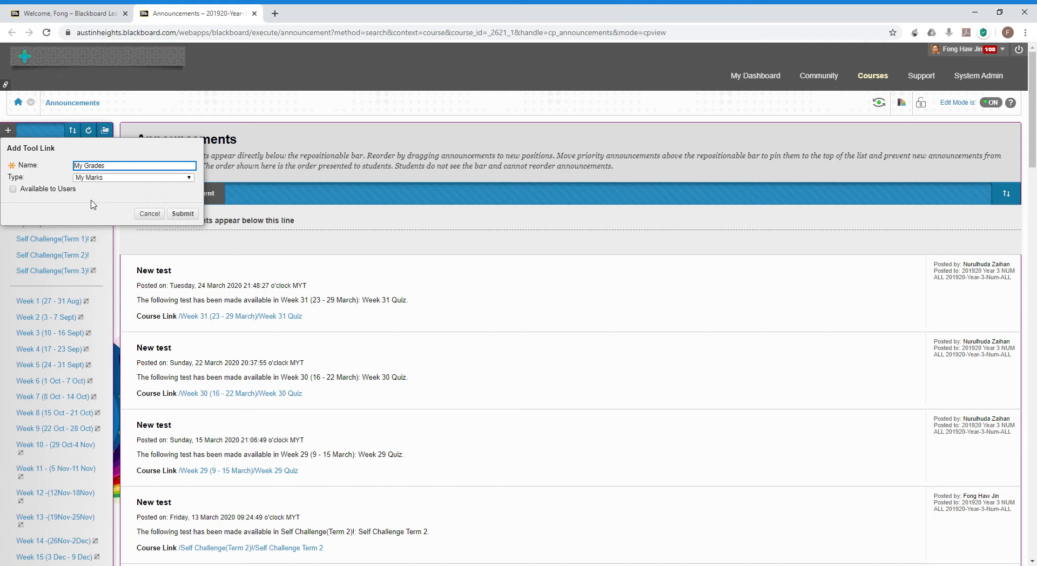
key(BackSpace)
text(Book)
click(106, 173)
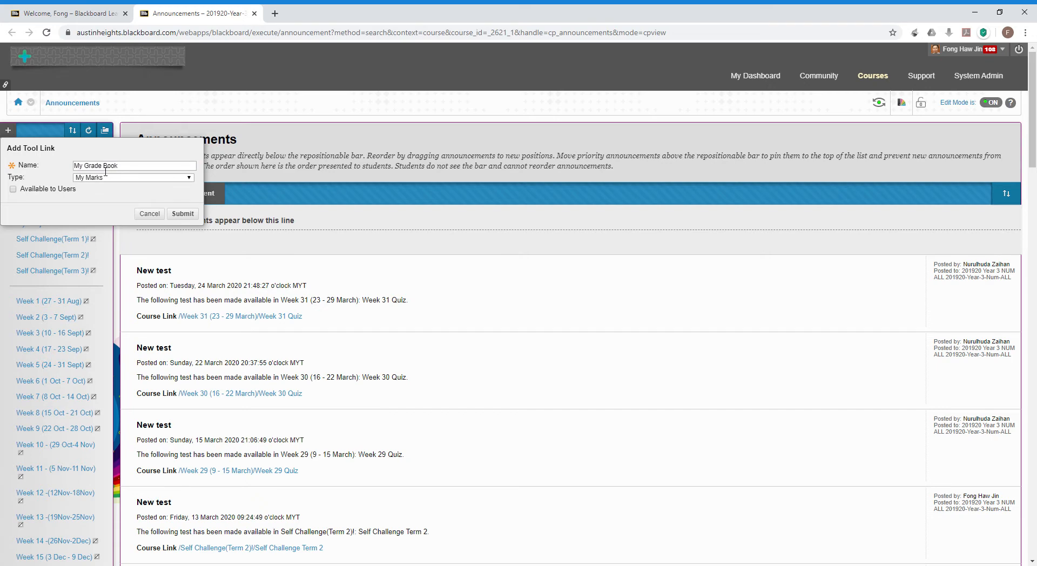
click(106, 168)
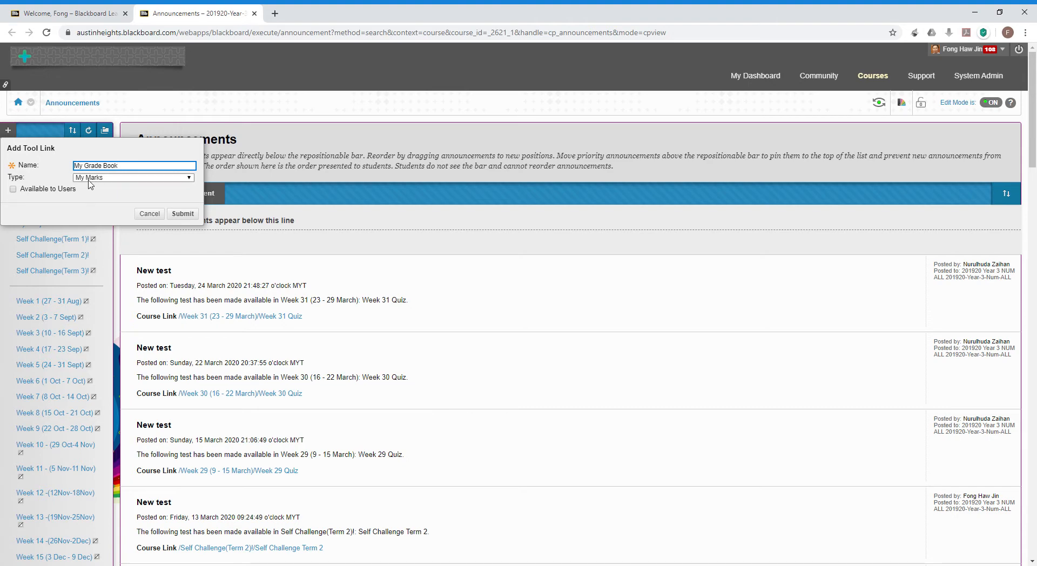
click(64, 190)
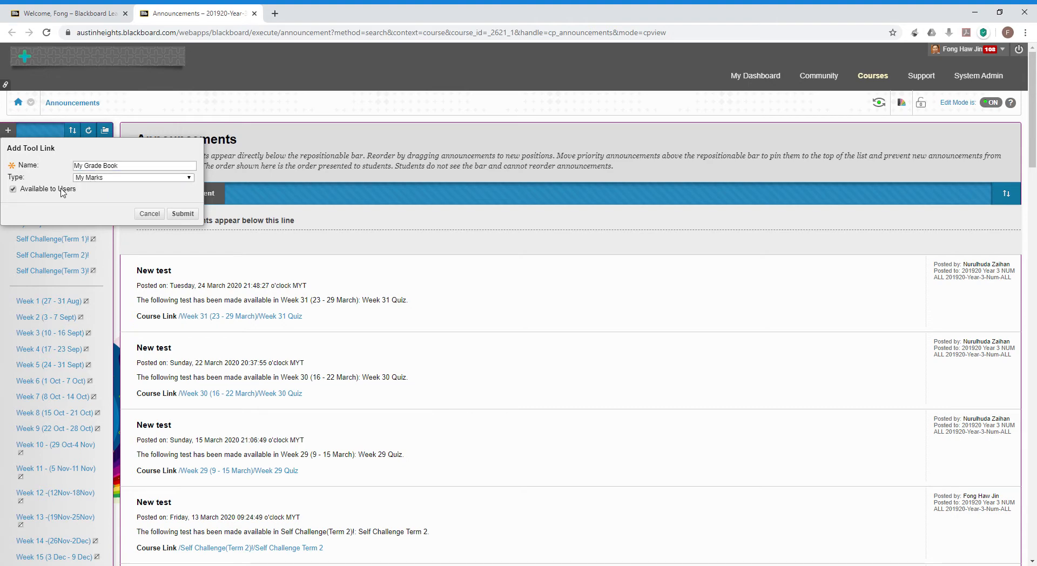
click(183, 214)
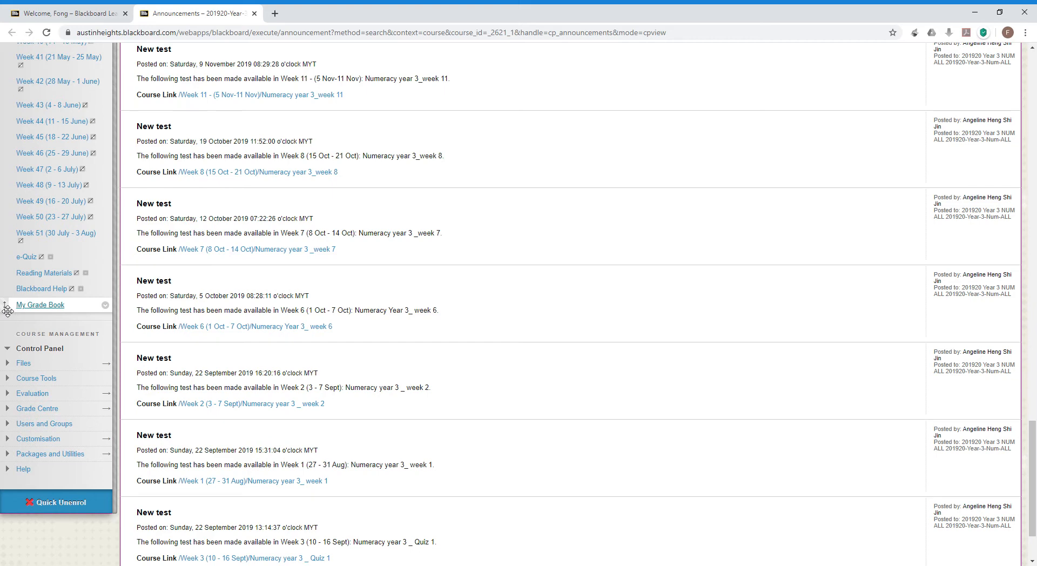
Move My Grade Book directly under Announcements and open it to view My Marks.
drag(7, 310, 6, 197)
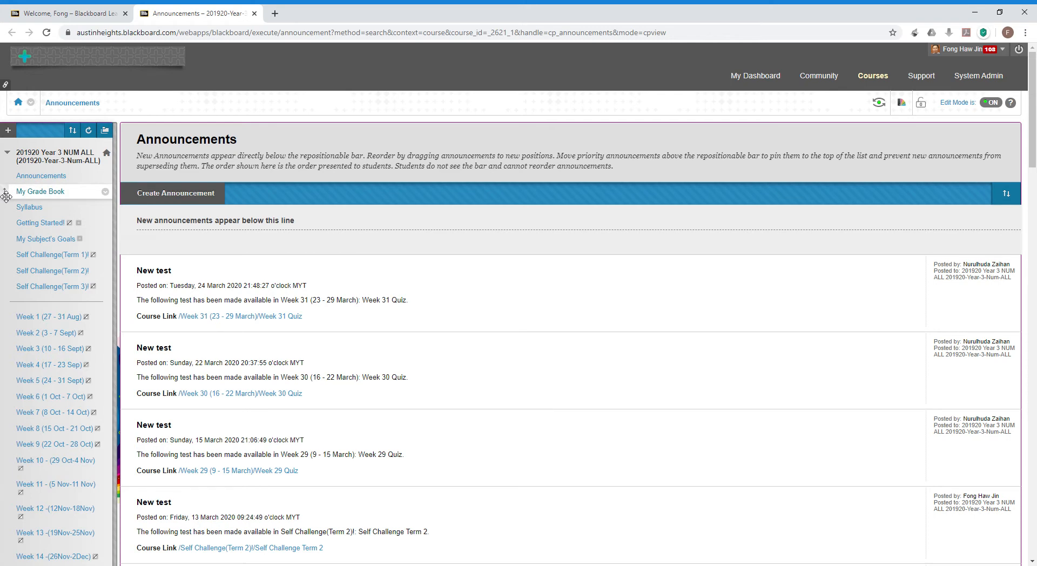
click(32, 195)
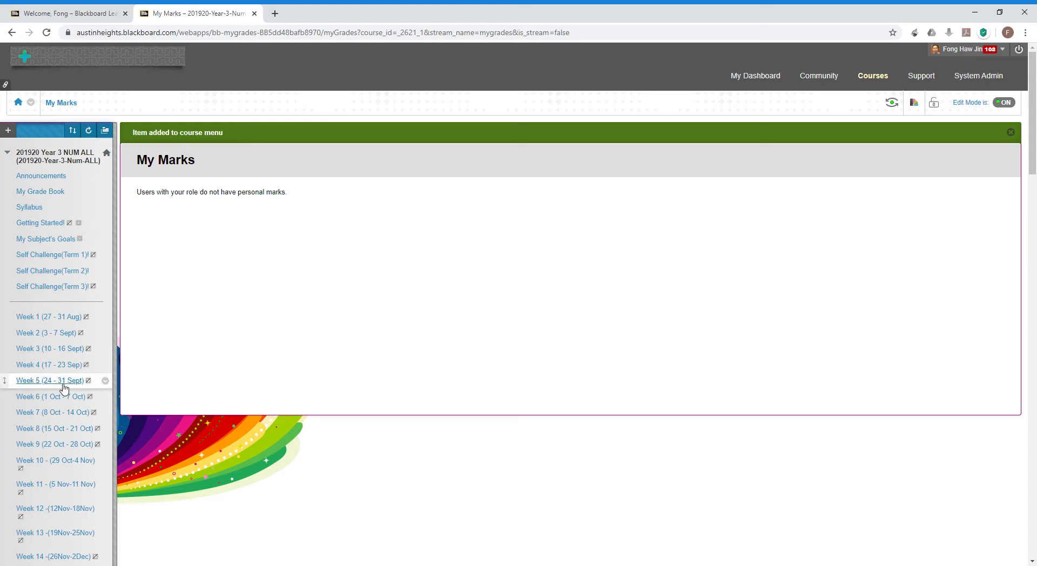
Expand Grade Centre in the Control Panel and choose Full Grade Centre.
scroll(63, 387, down, 12)
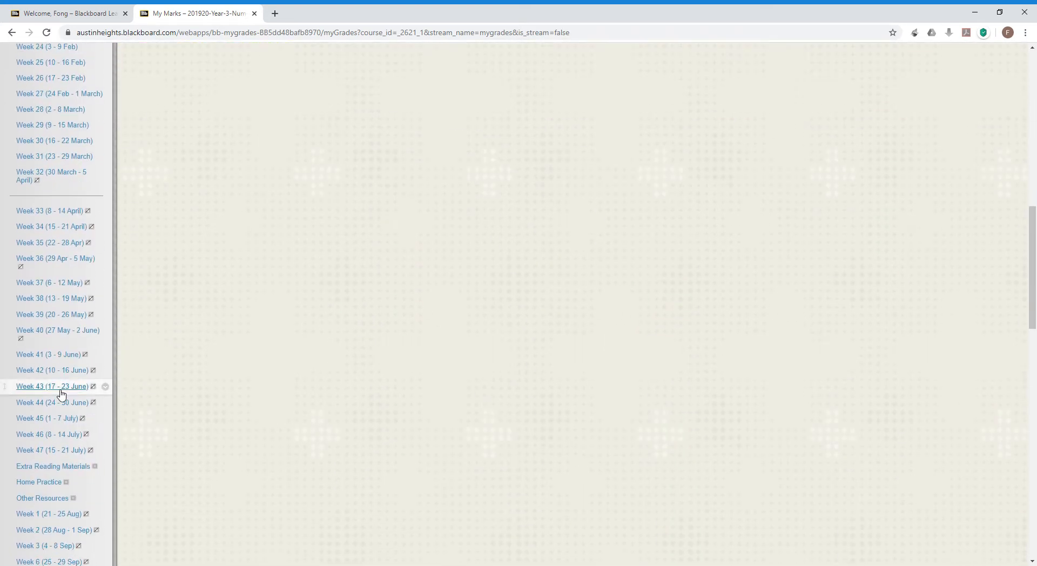
scroll(61, 392, down, 18)
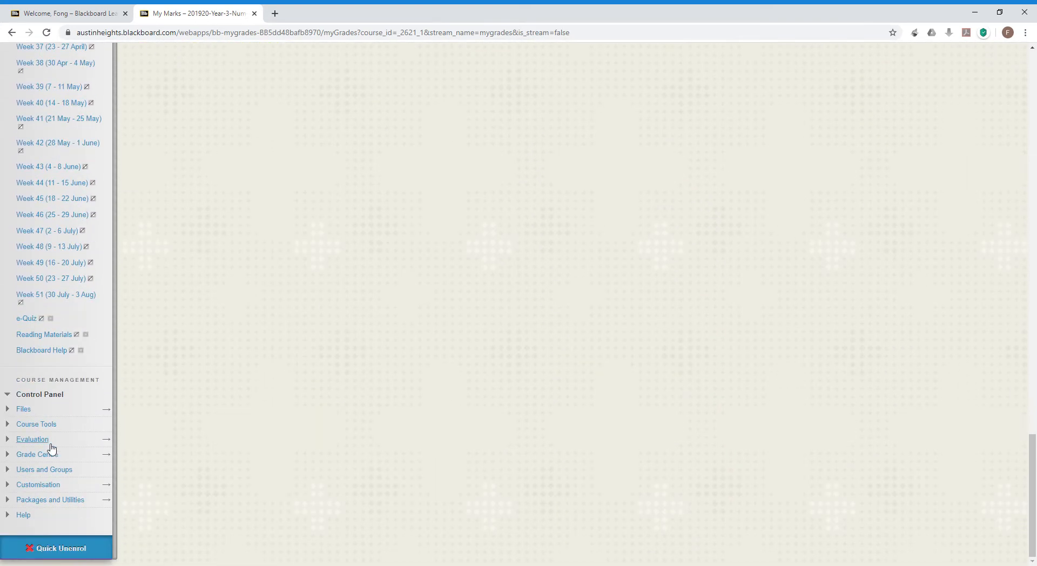
click(19, 459)
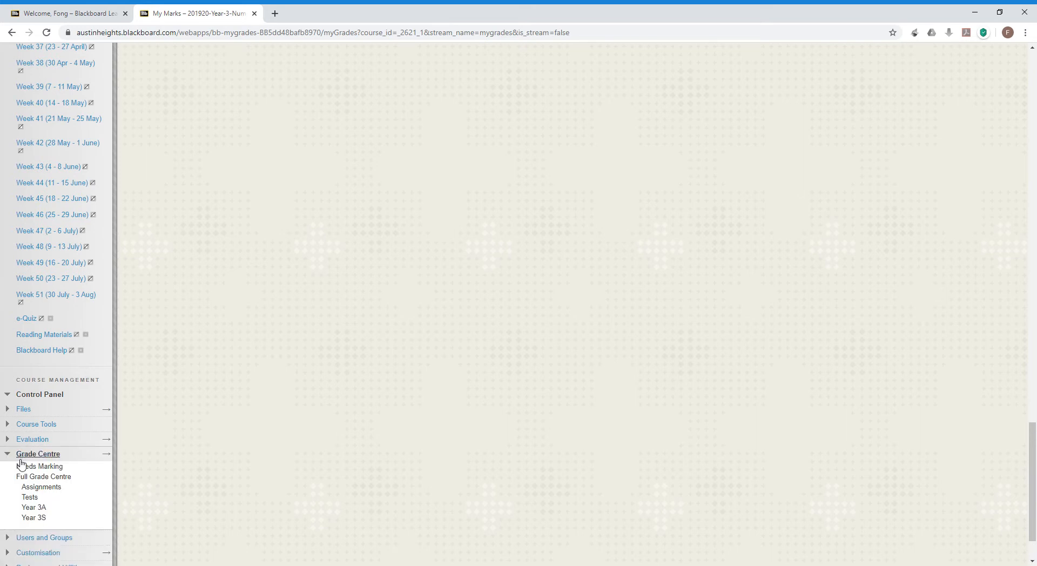
click(31, 480)
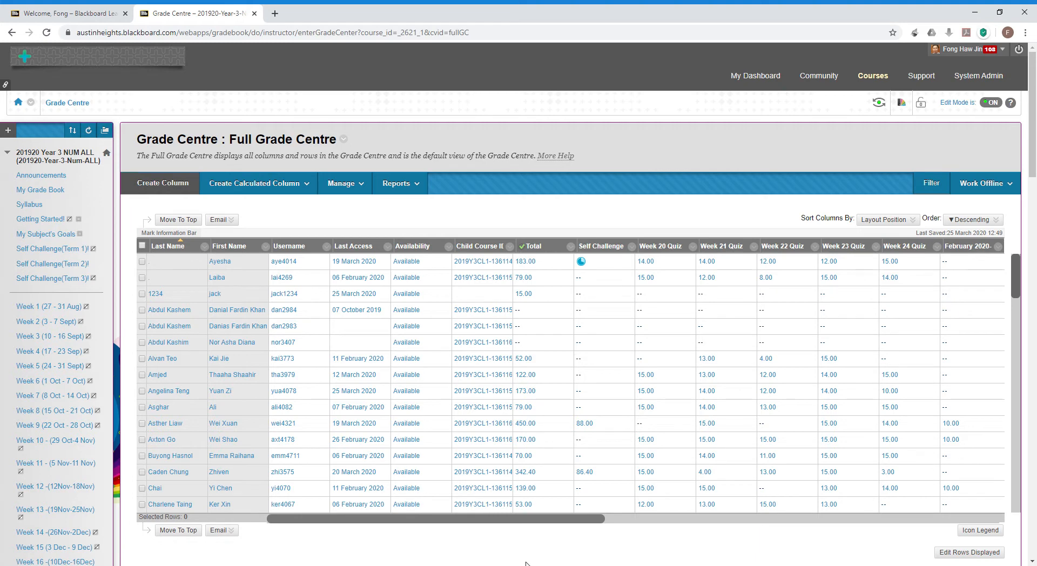
Review the Self Challenge and Week 20–24 Quiz columns, then open the Total column's menu.
drag(588, 519, 967, 525)
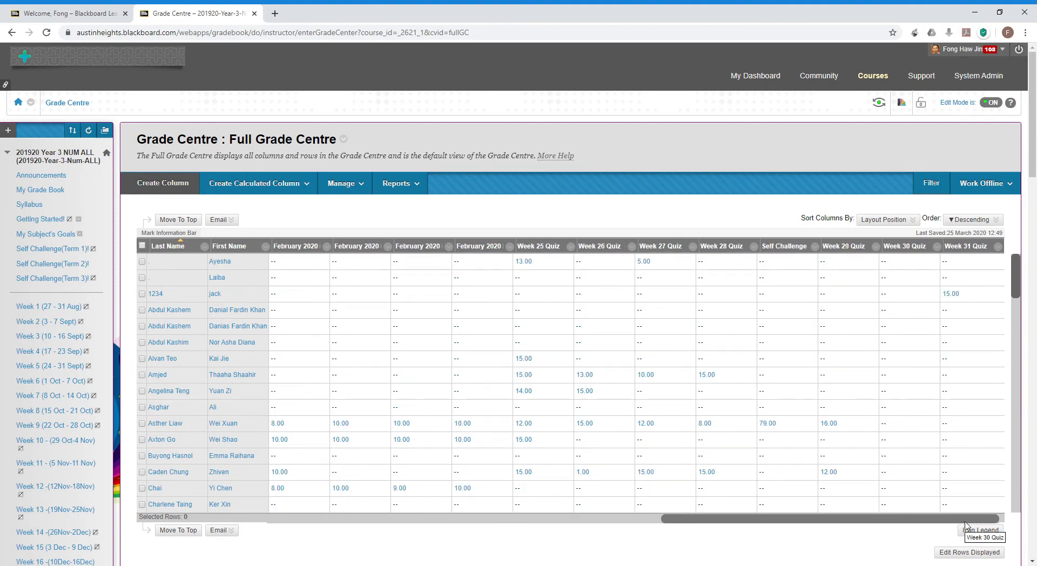
drag(966, 525, 599, 515)
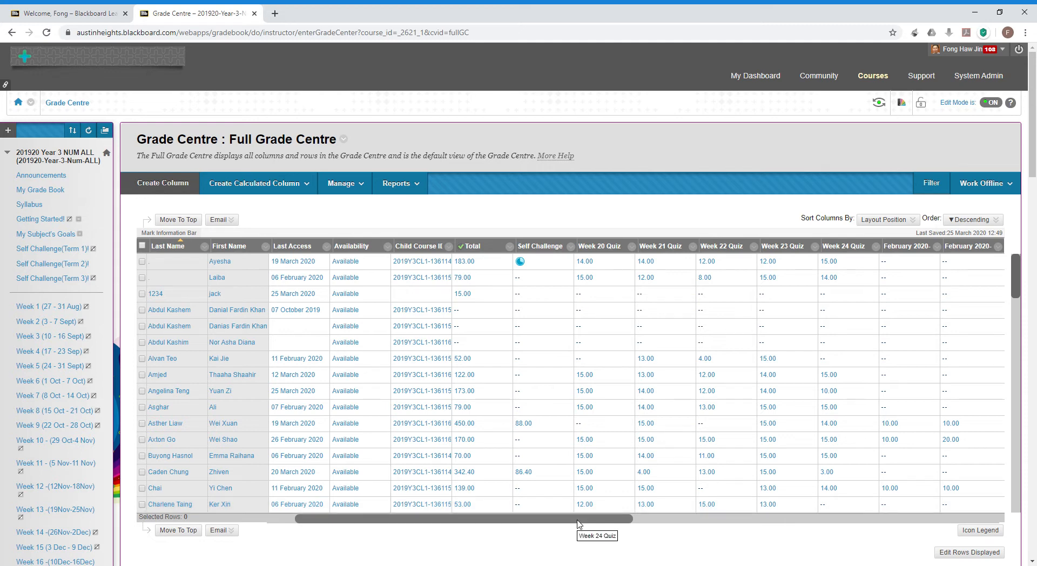
drag(581, 515, 549, 525)
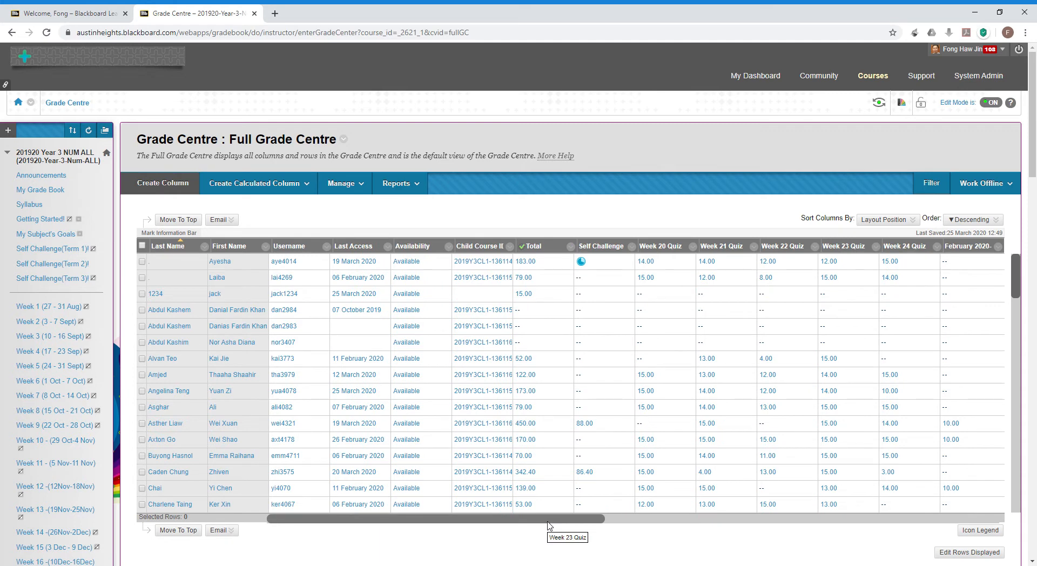
click(571, 247)
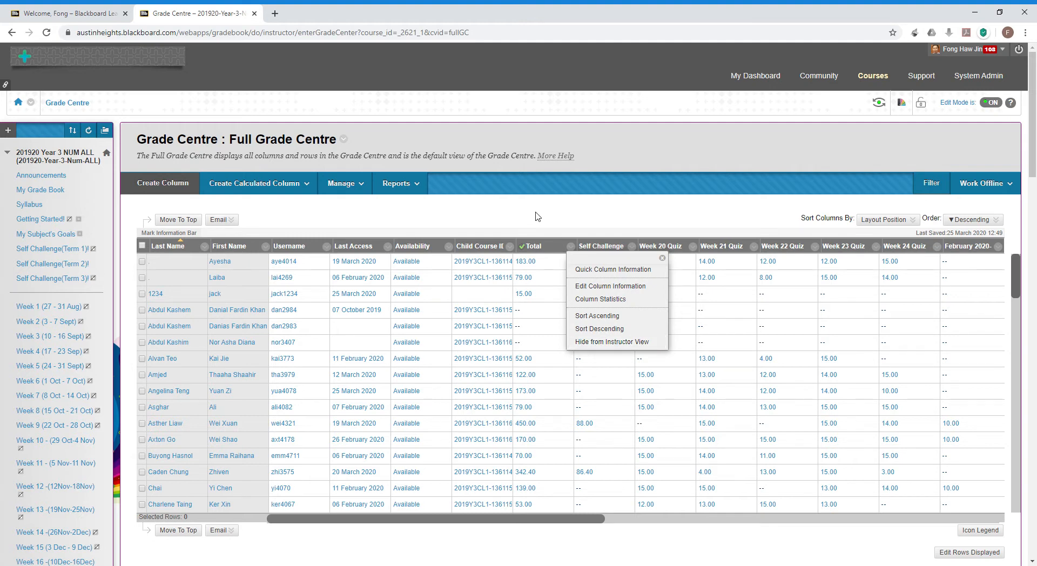
Go to Column Organisation from the Grade Centre Manage menu.
click(363, 187)
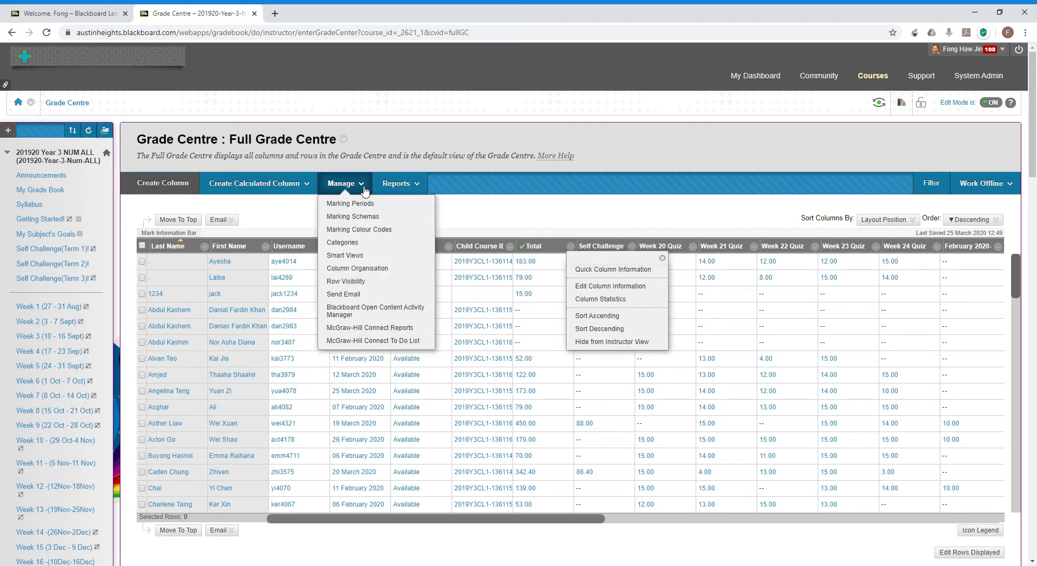
click(362, 270)
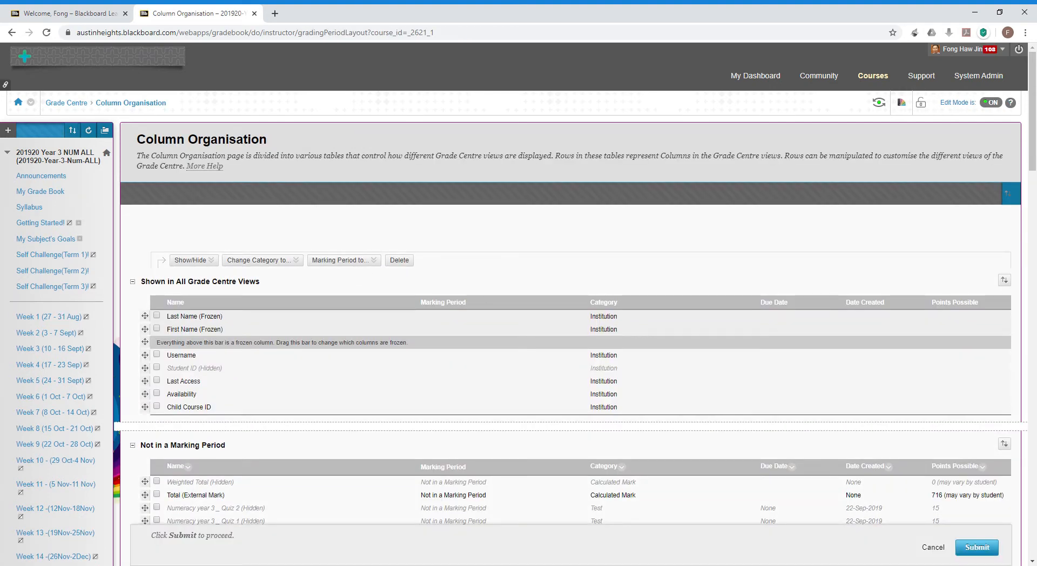
Scroll to the bottom of the Column Organisation table and open the Show/Hide dropdown.
click(672, 446)
scroll(518, 387, down, 1)
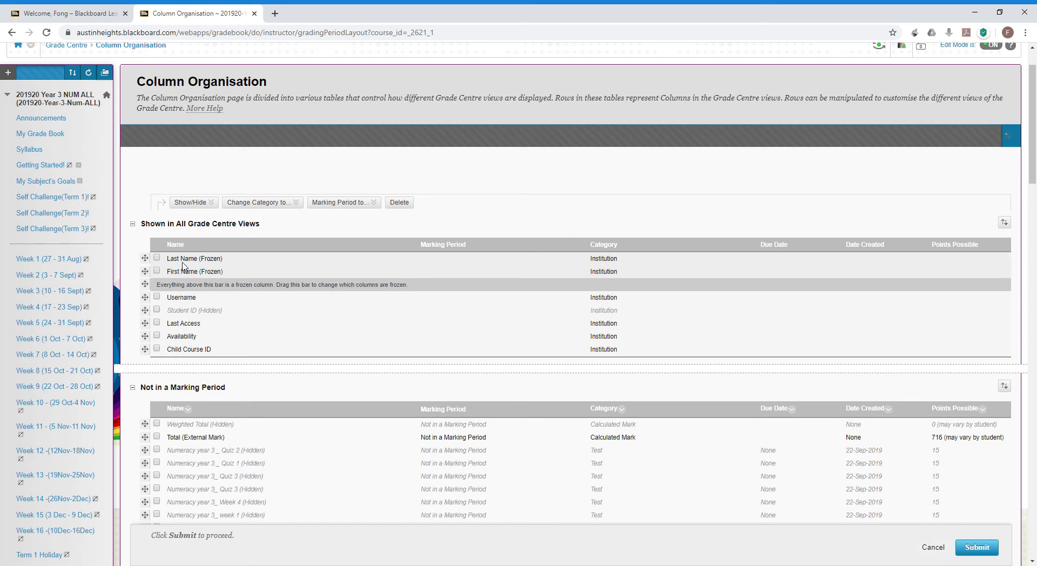
scroll(186, 329, down, 3)
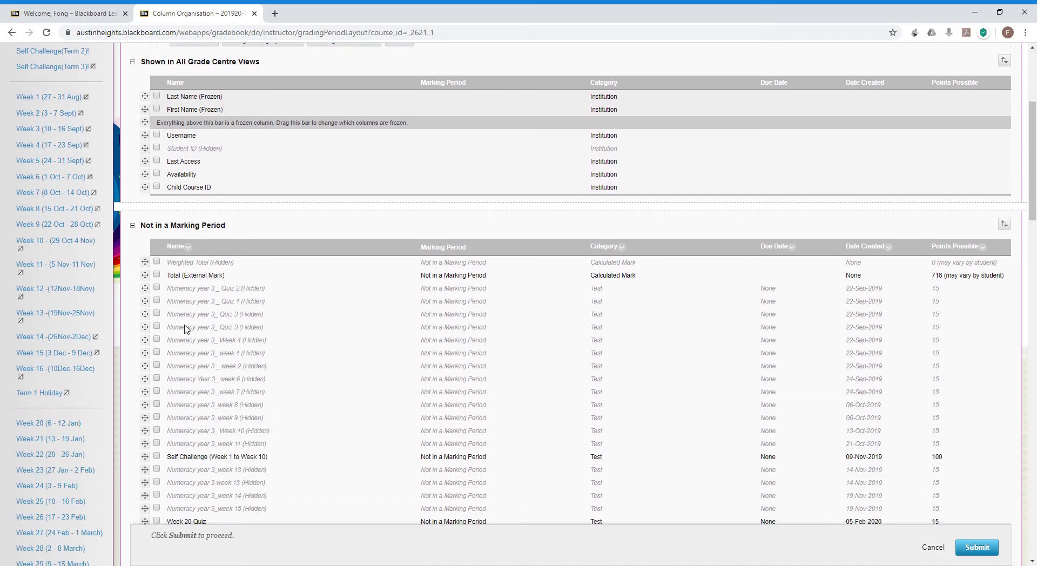
scroll(187, 329, down, 1)
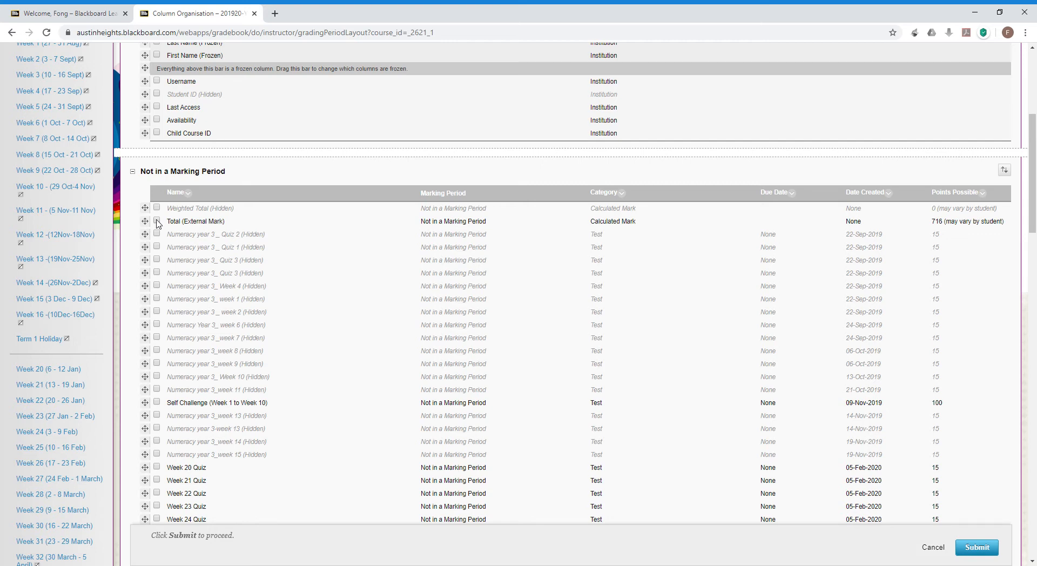
scroll(158, 223, down, 6)
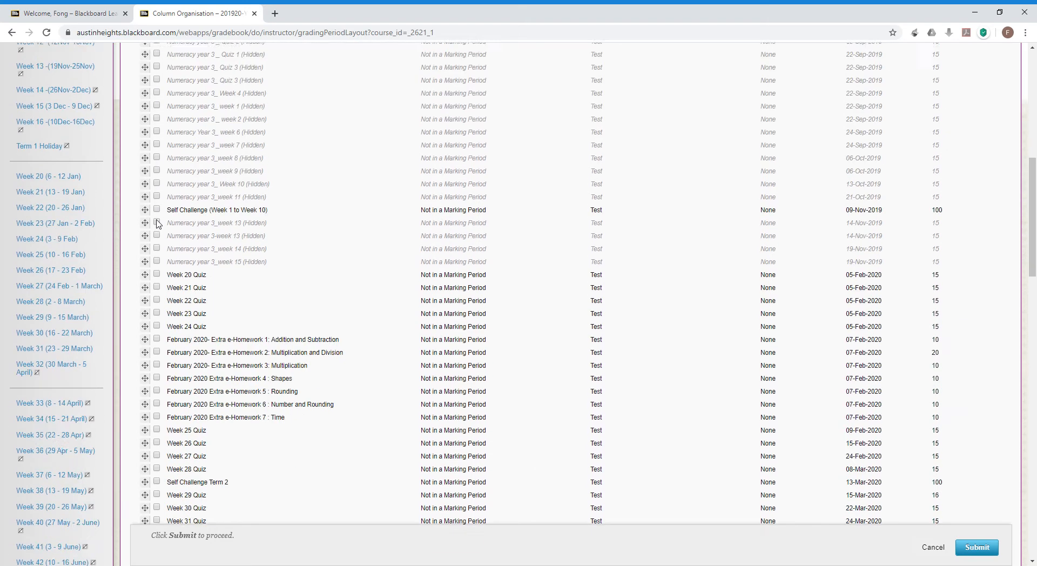
scroll(159, 224, up, 1)
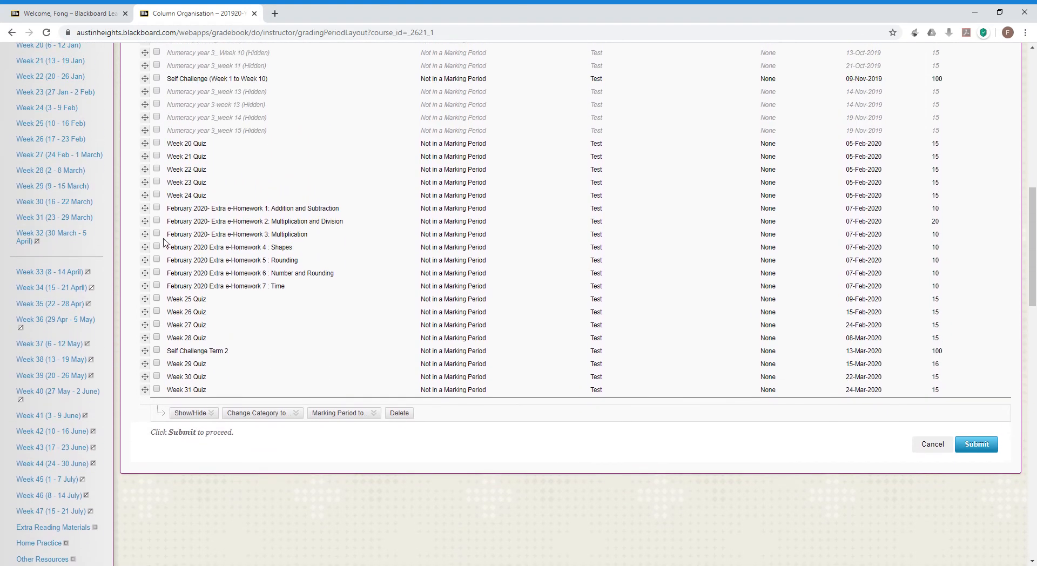
click(214, 414)
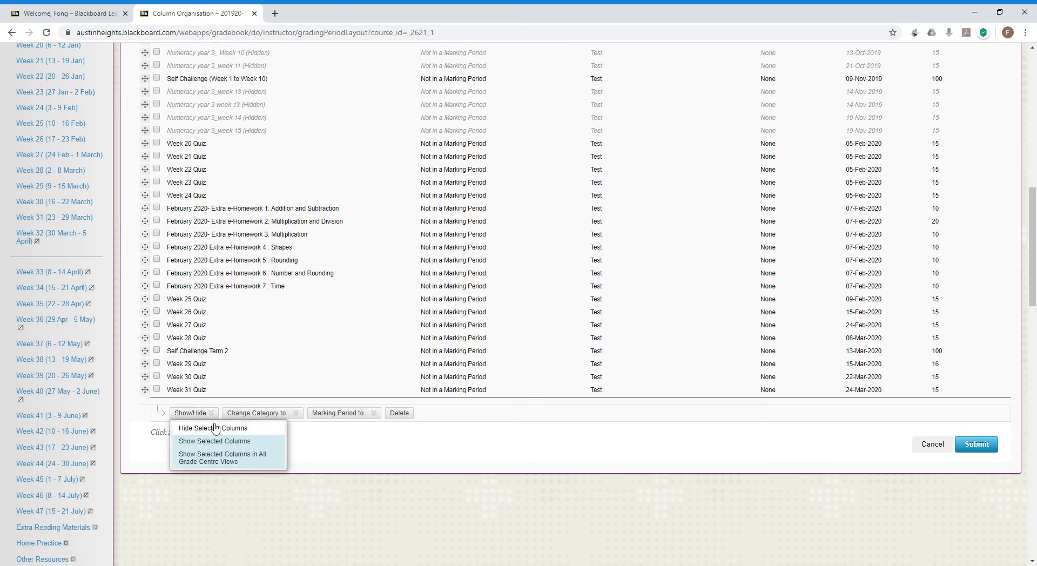
Hide the ticked Total (External Mark) column and review the column list.
click(216, 428)
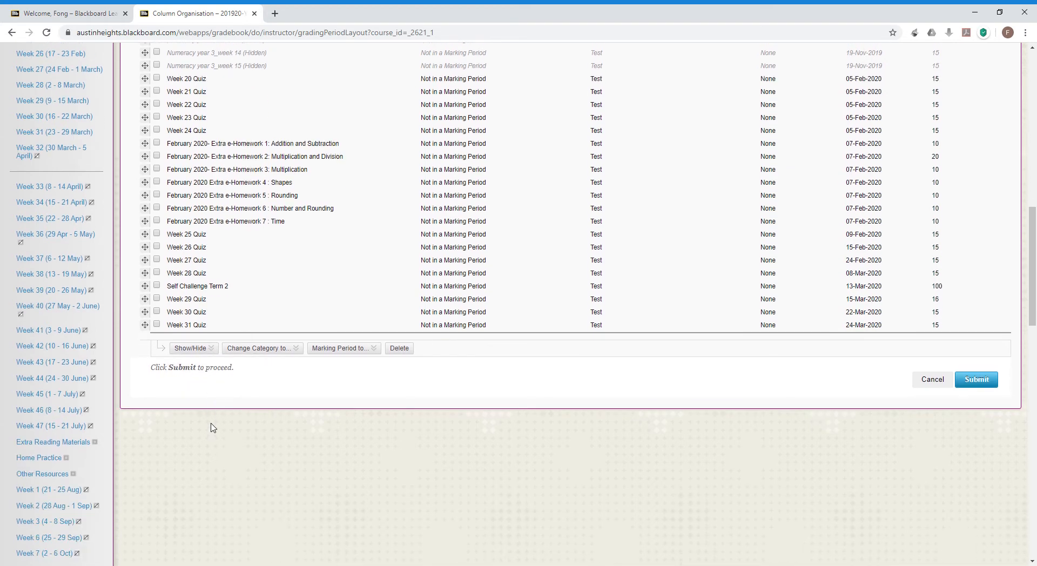
scroll(212, 427, up, 2)
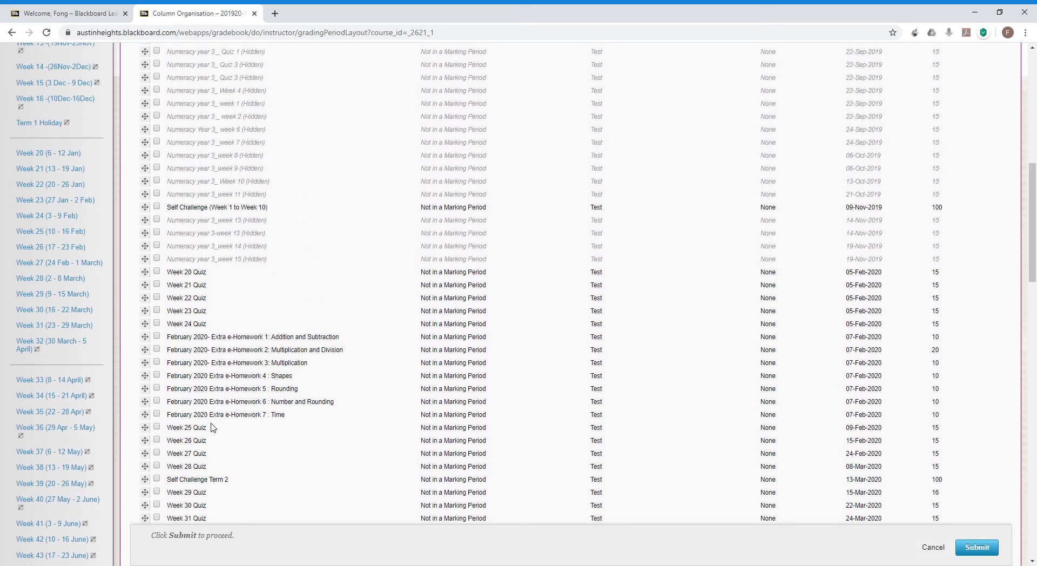
scroll(212, 427, up, 1)
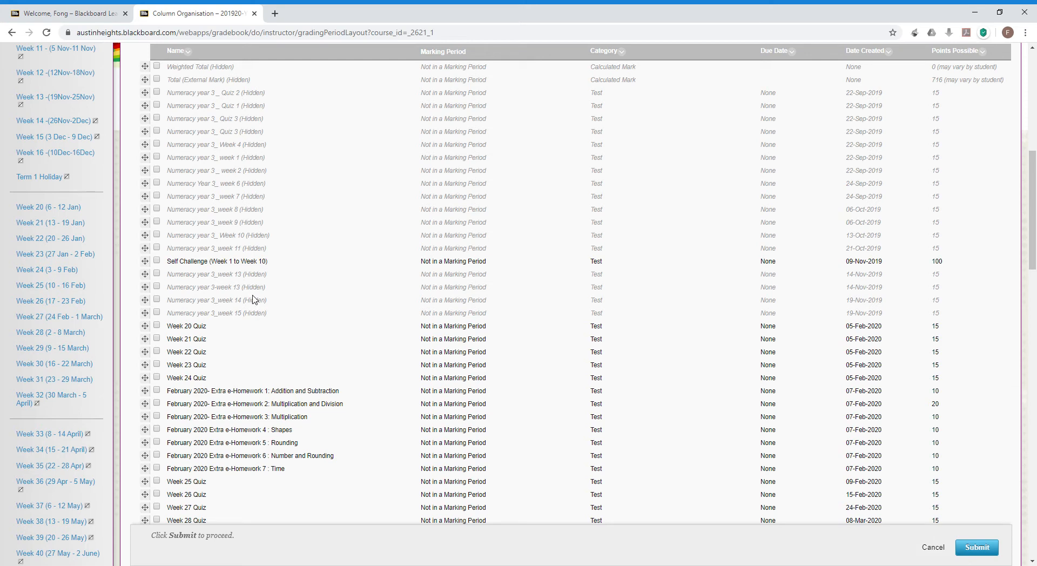
scroll(254, 299, down, 2)
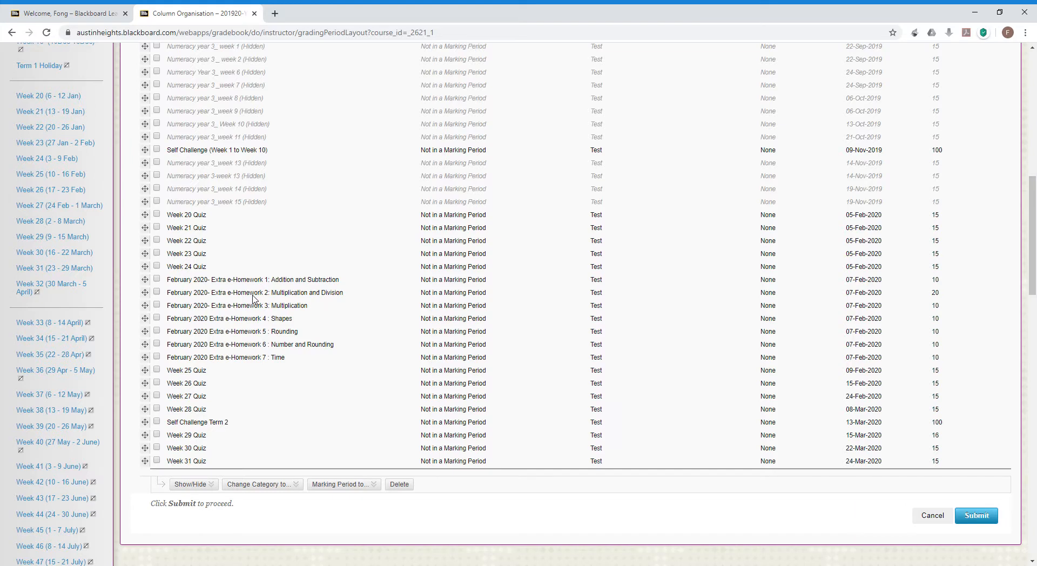
scroll(254, 299, up, 2)
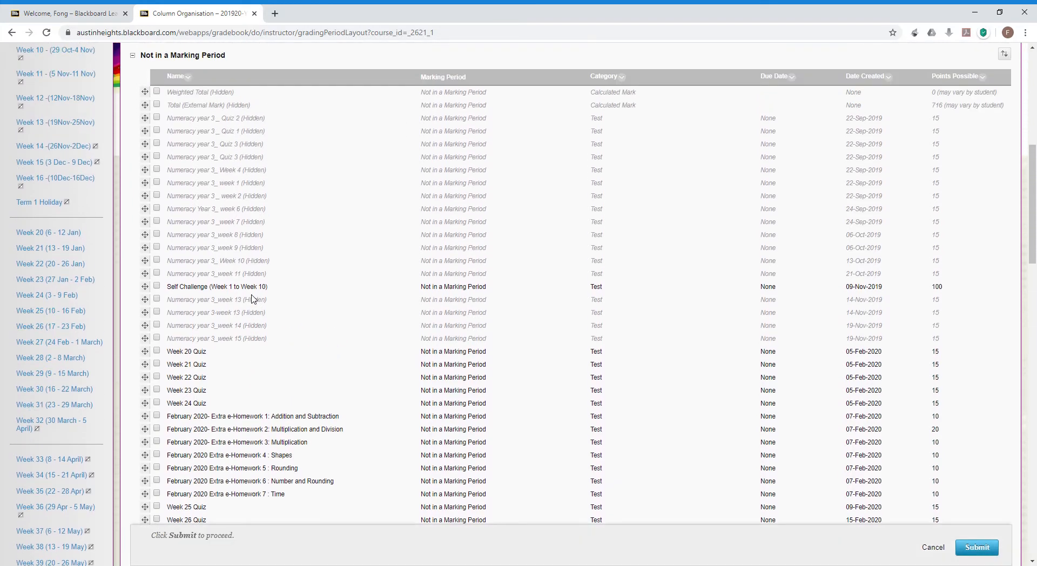
scroll(616, 322, down, 2)
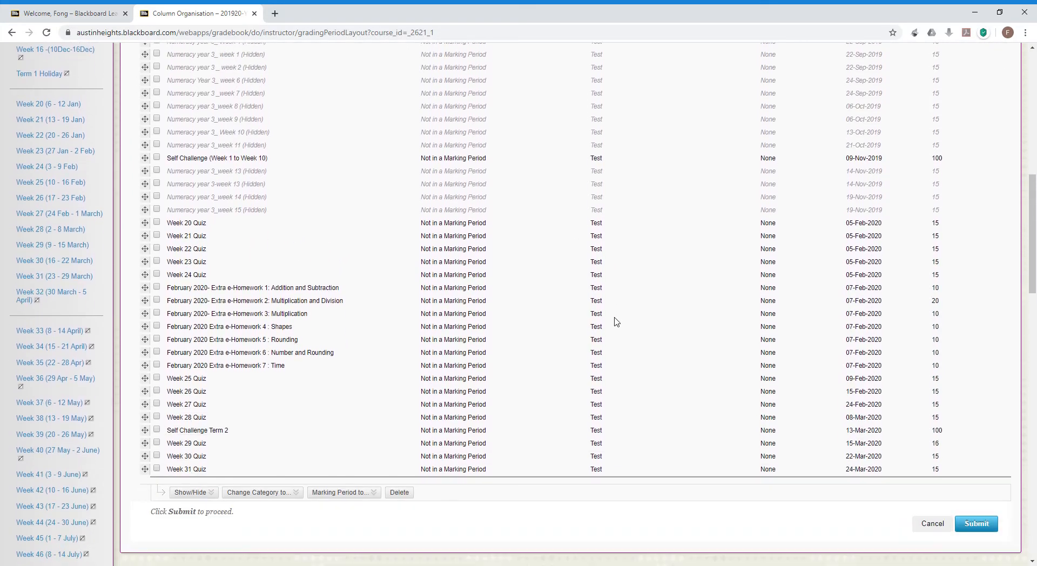
scroll(616, 321, up, 1)
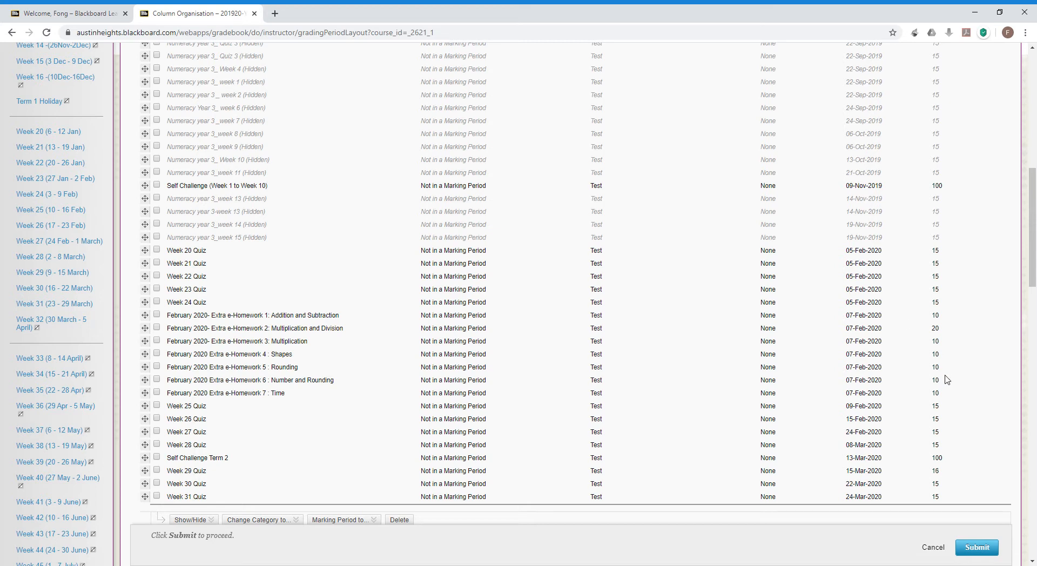
scroll(940, 459, down, 3)
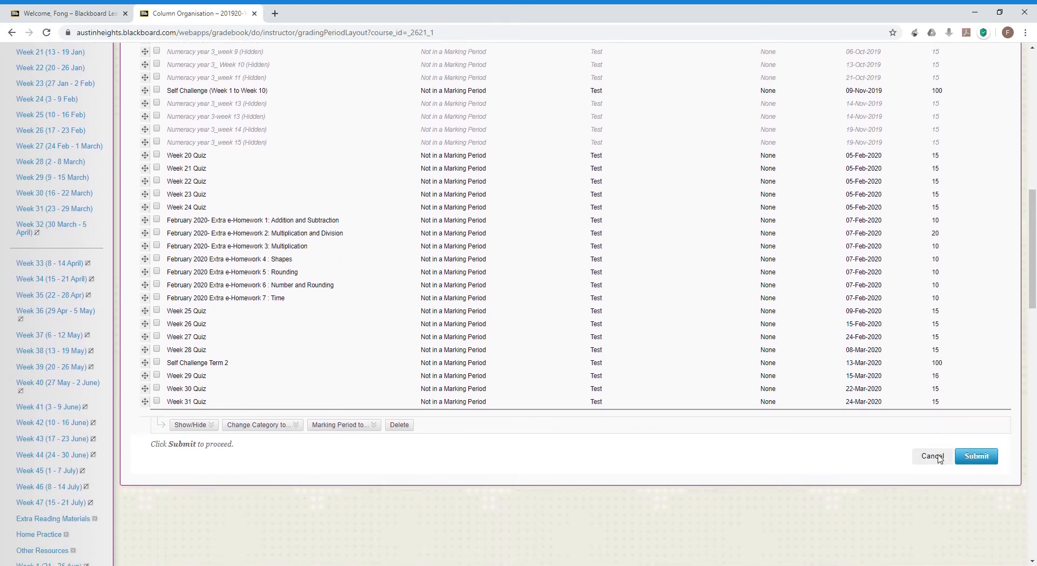
scroll(939, 457, up, 3)
scroll(943, 460, up, 2)
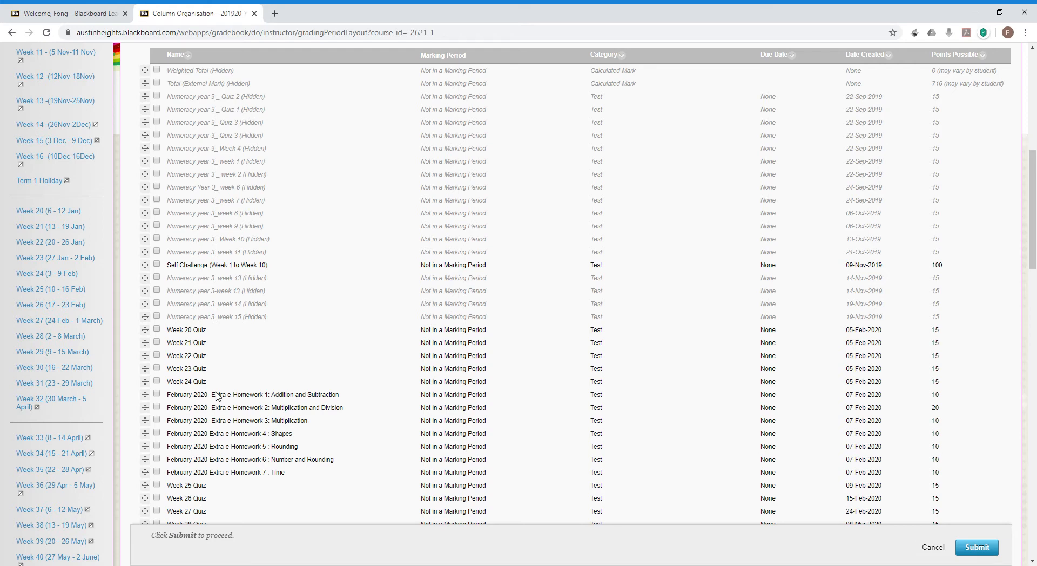
Tick February 2020- Extra e-Homework 1, then cancel back to the Grade Centre's Manage menu.
click(284, 397)
scroll(946, 514, down, 4)
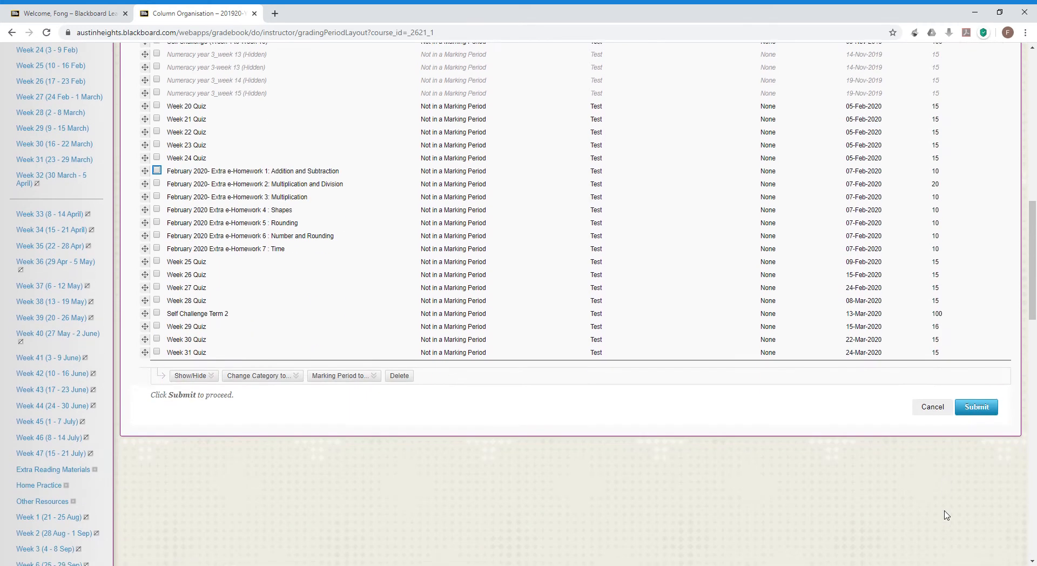
click(941, 396)
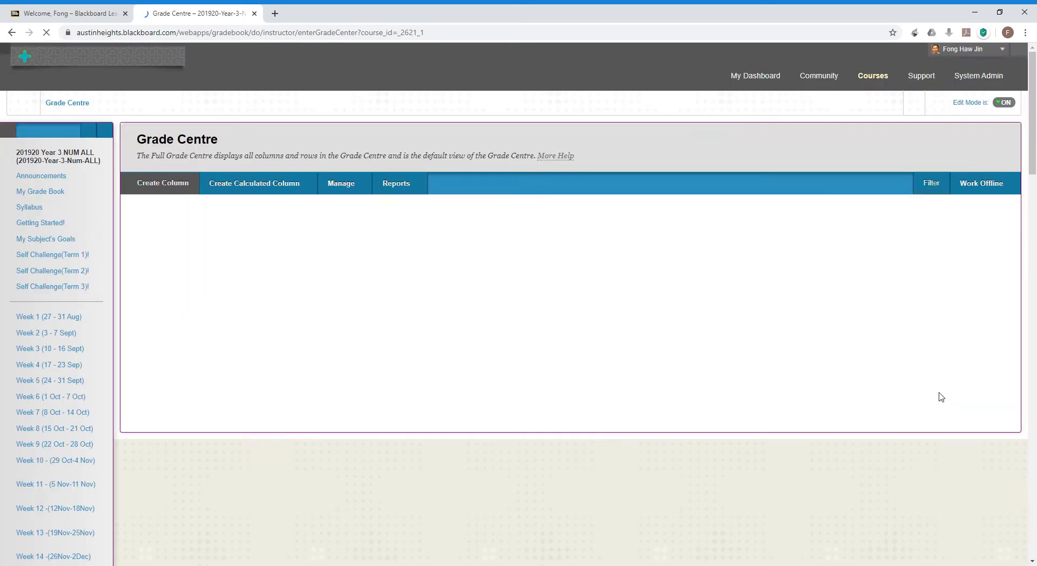
click(331, 189)
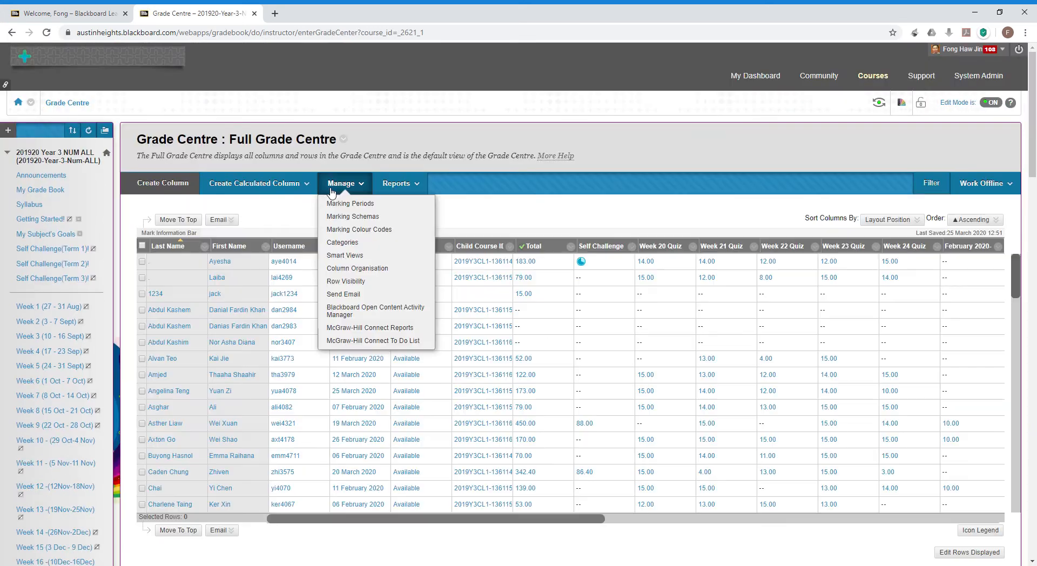
In Column Organisation, drag Self Challenge Term 2 below Week 31 Quiz and submit.
click(339, 268)
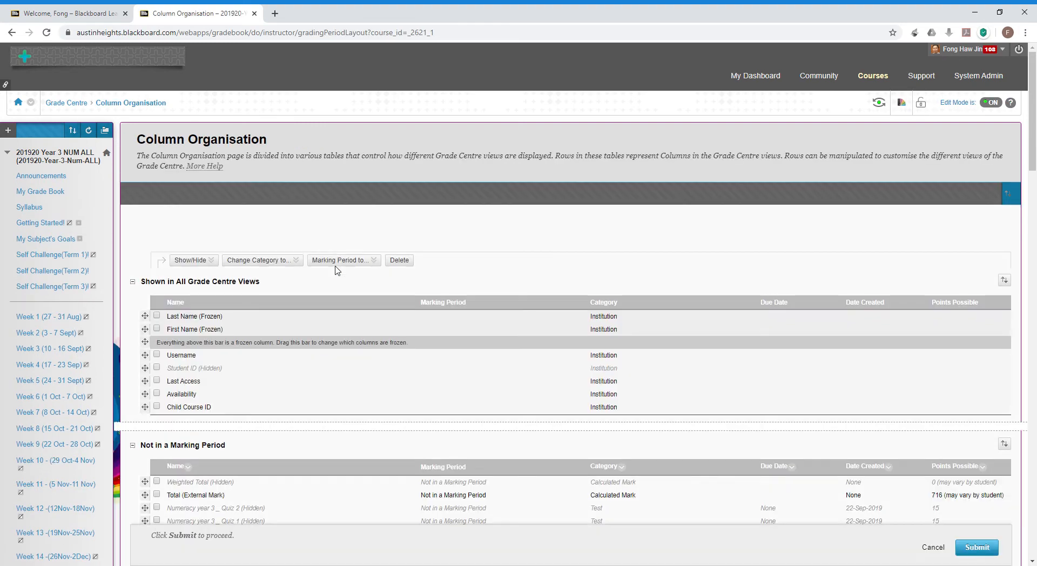
scroll(343, 387, down, 4)
scroll(345, 387, down, 5)
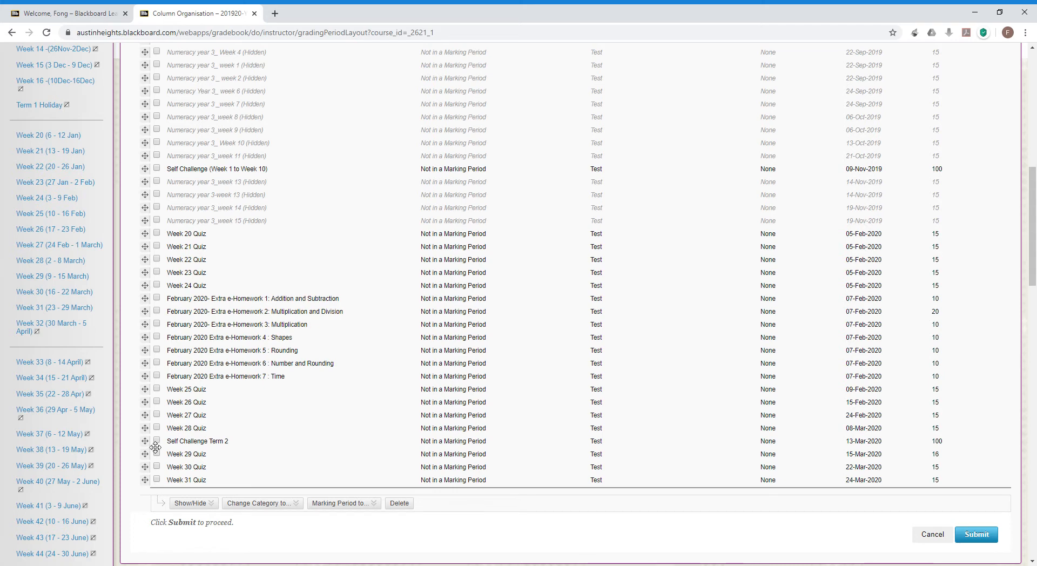
drag(155, 448, 155, 490)
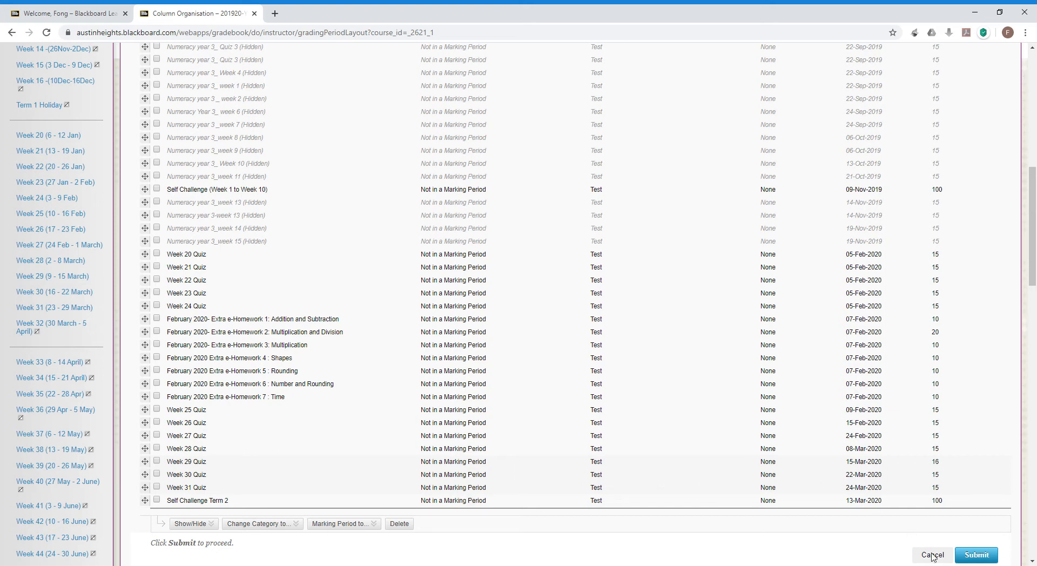
click(970, 558)
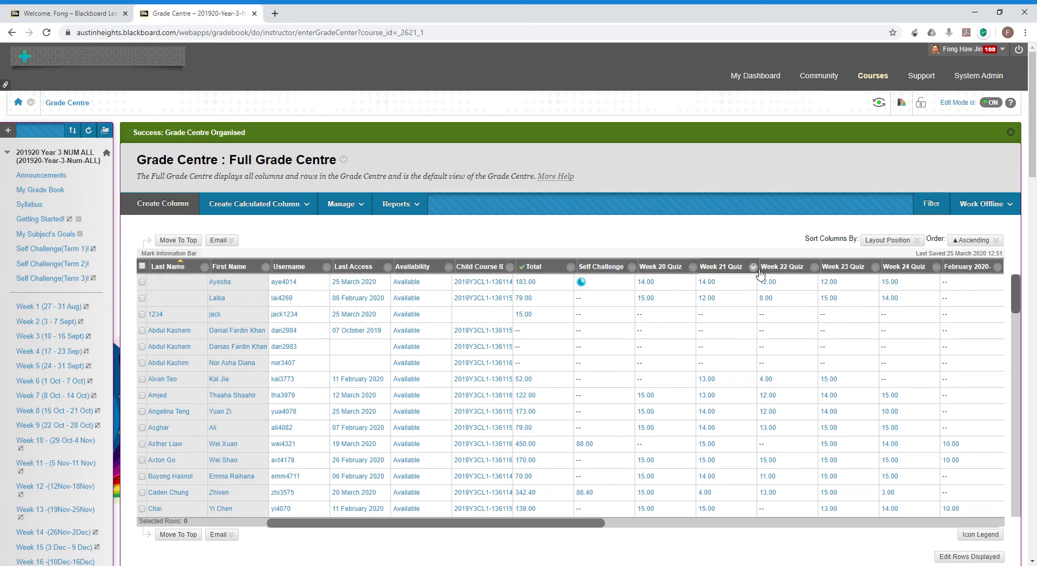
click(694, 267)
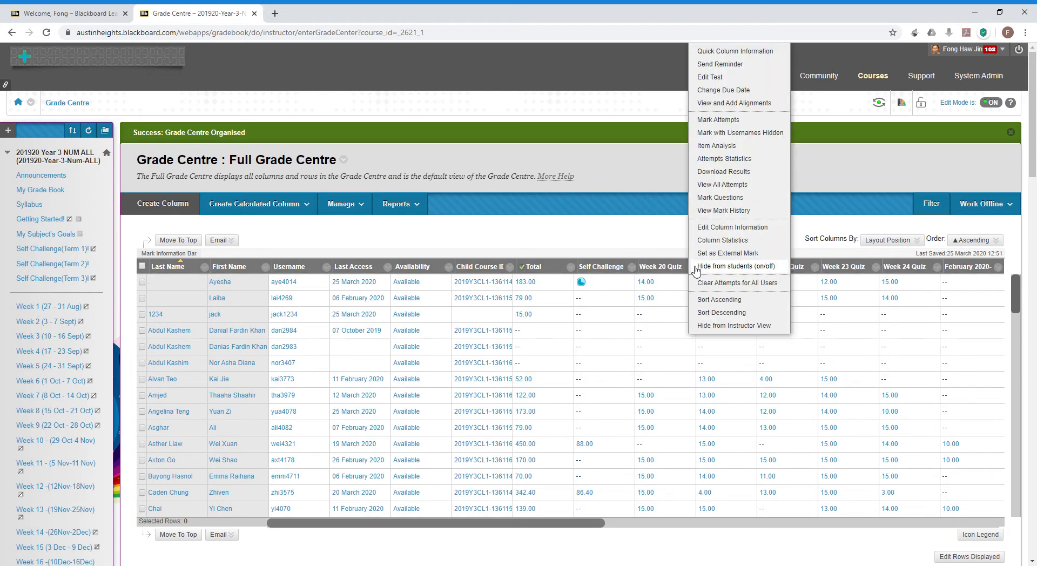
click(717, 227)
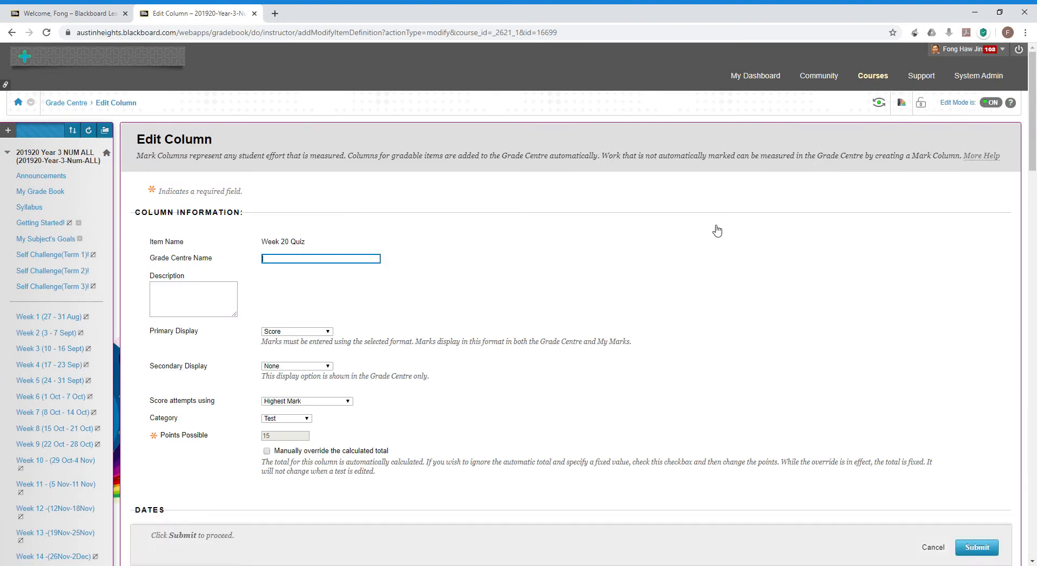
scroll(724, 317, down, 3)
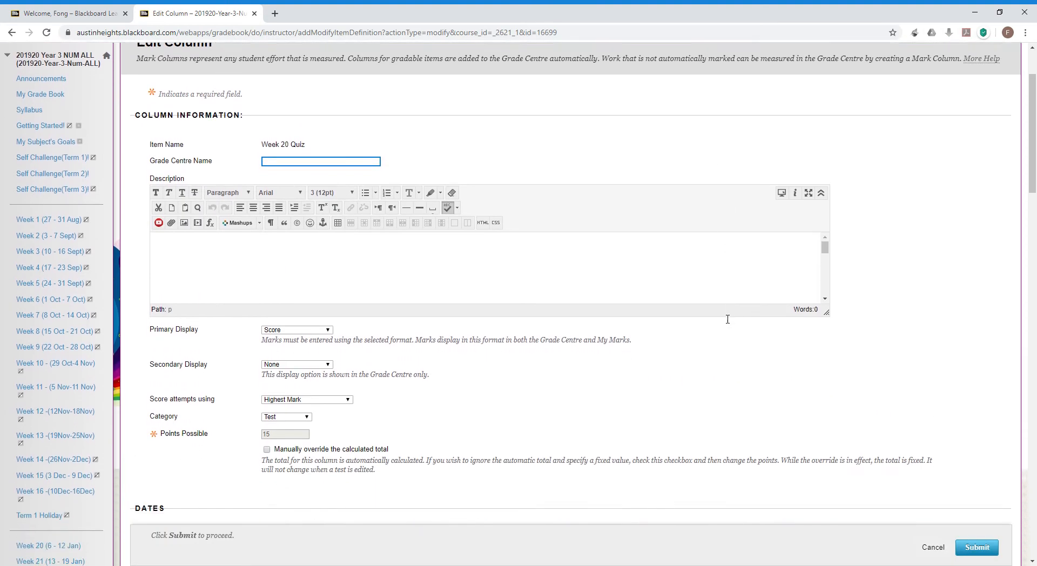
scroll(728, 319, down, 2)
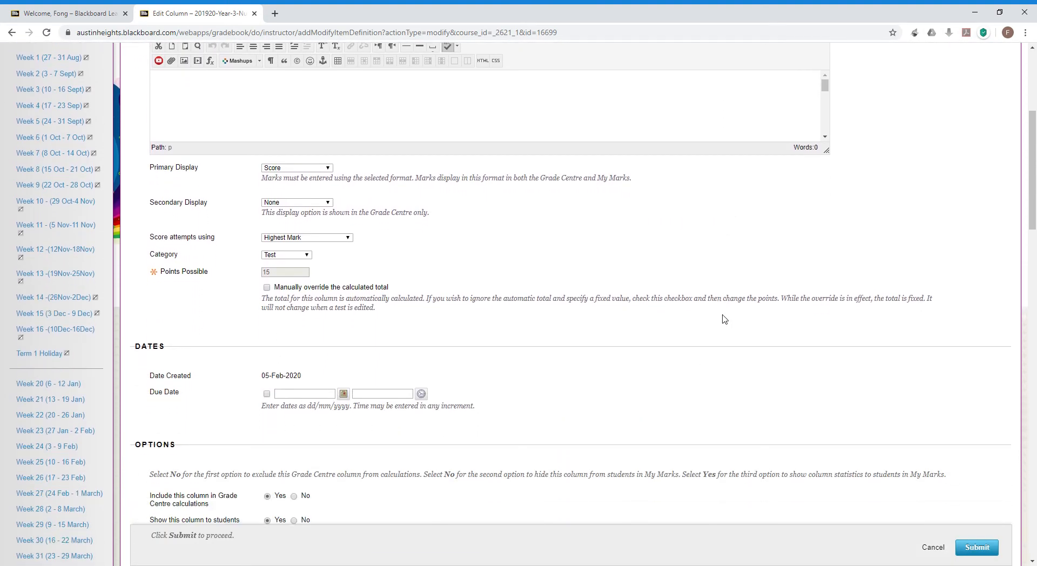
scroll(724, 318, down, 1)
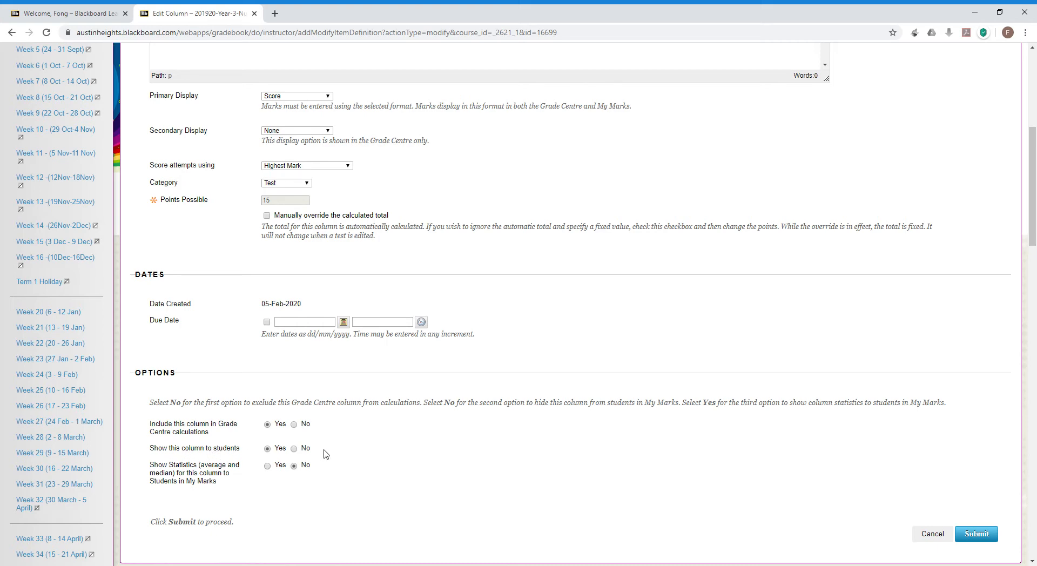
scroll(385, 471, up, 1)
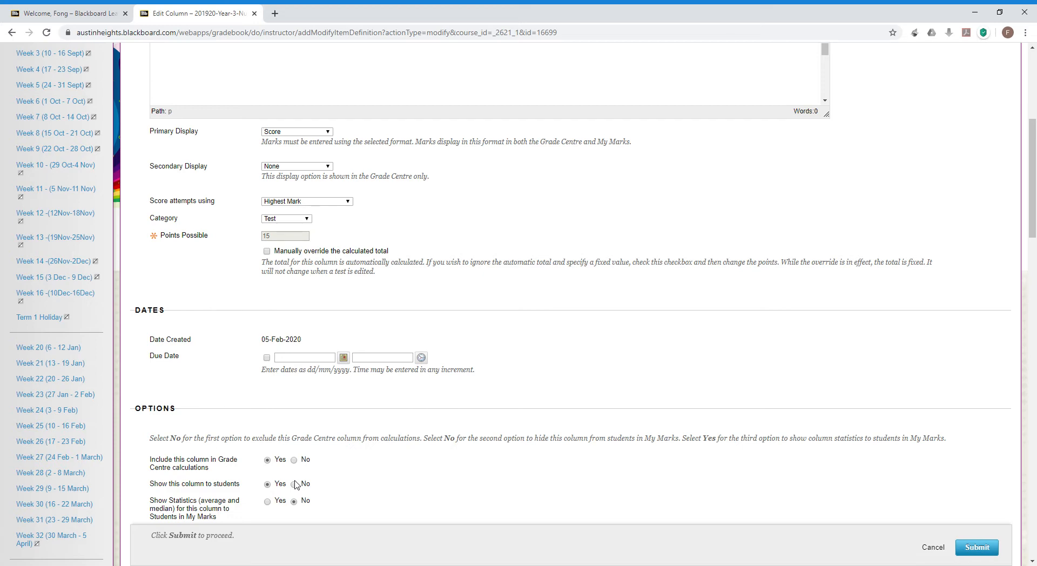
scroll(296, 485, up, 3)
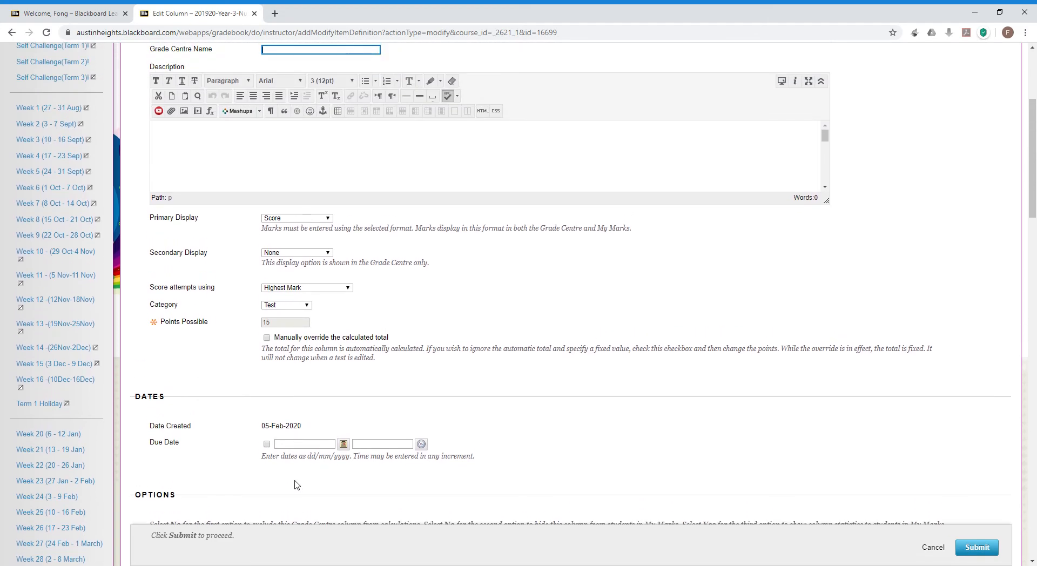
scroll(296, 485, up, 5)
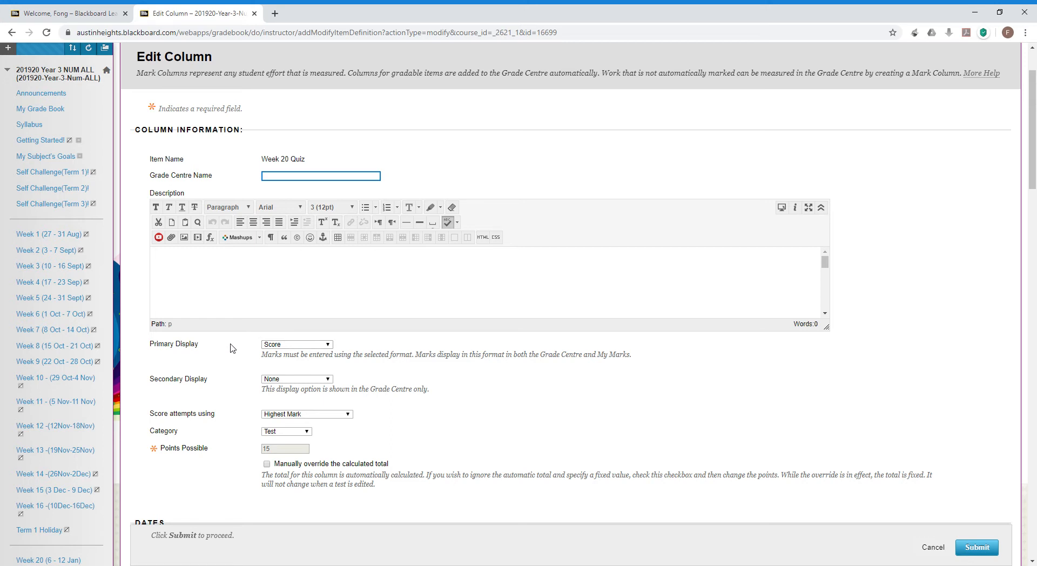
Leave Week 20 Quiz's primary display as Score and secondary as None, then submit.
click(328, 346)
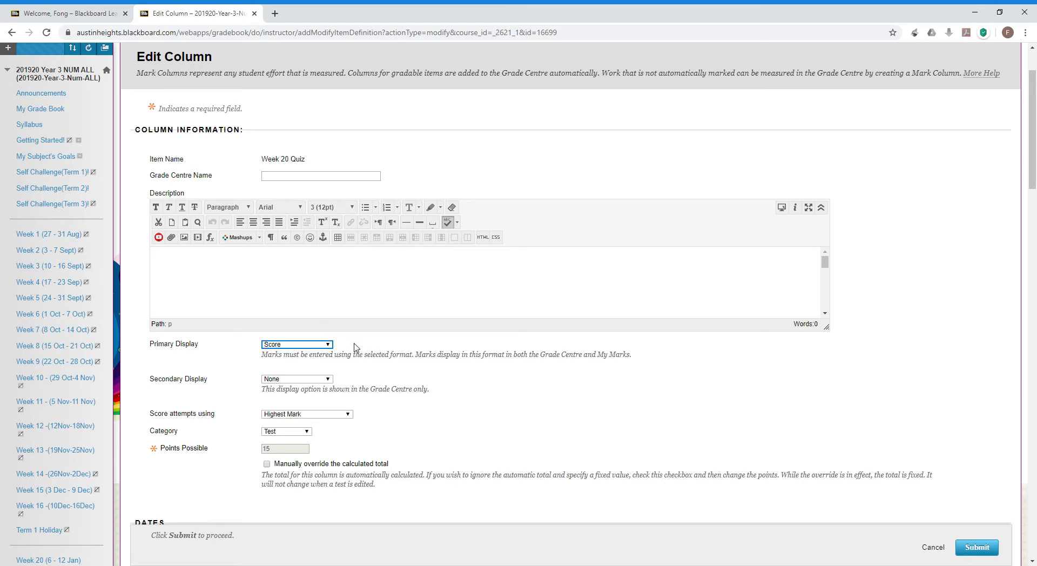
click(382, 358)
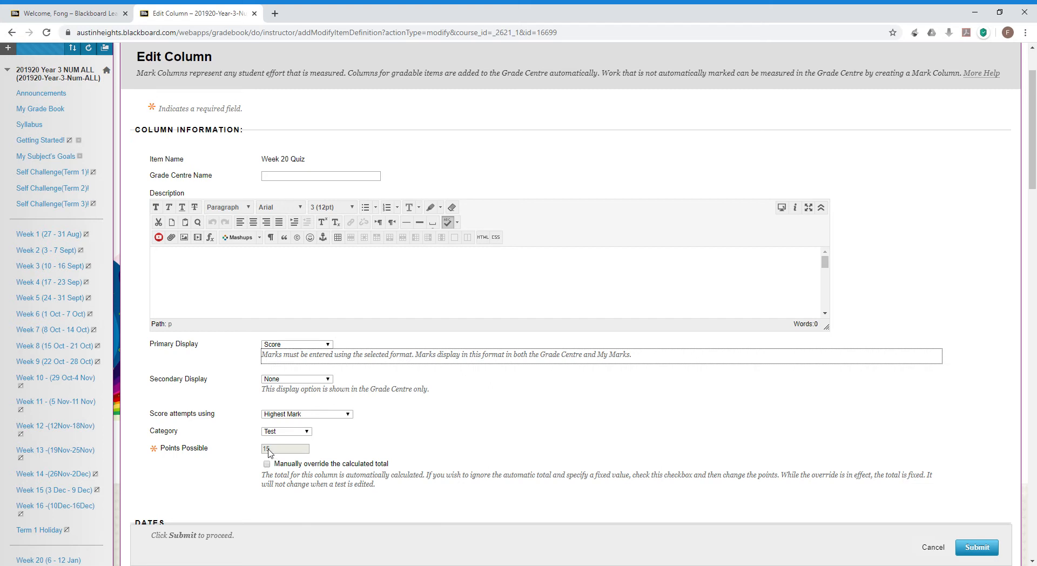
click(329, 381)
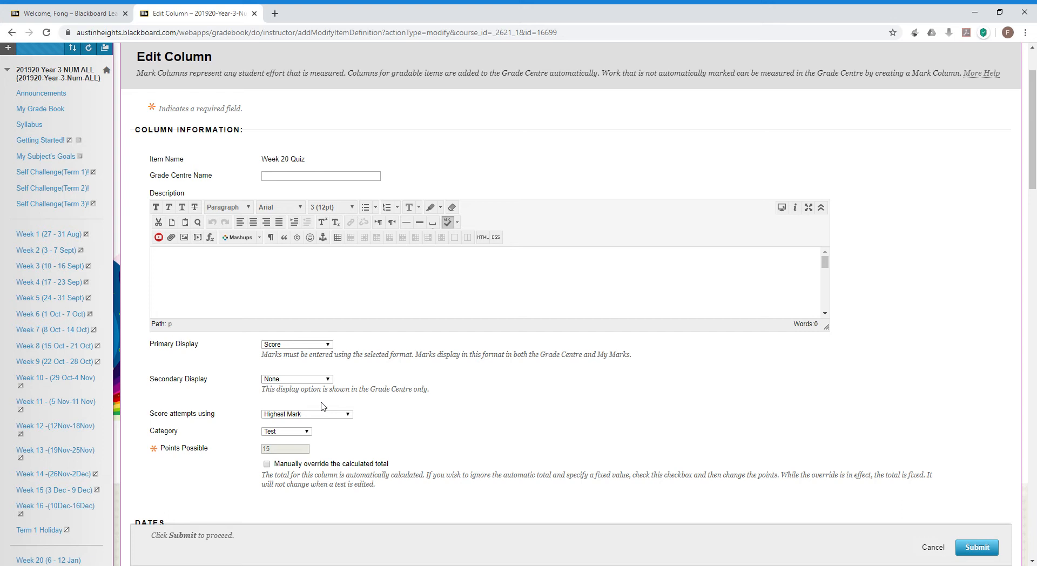
click(292, 457)
click(596, 400)
click(978, 548)
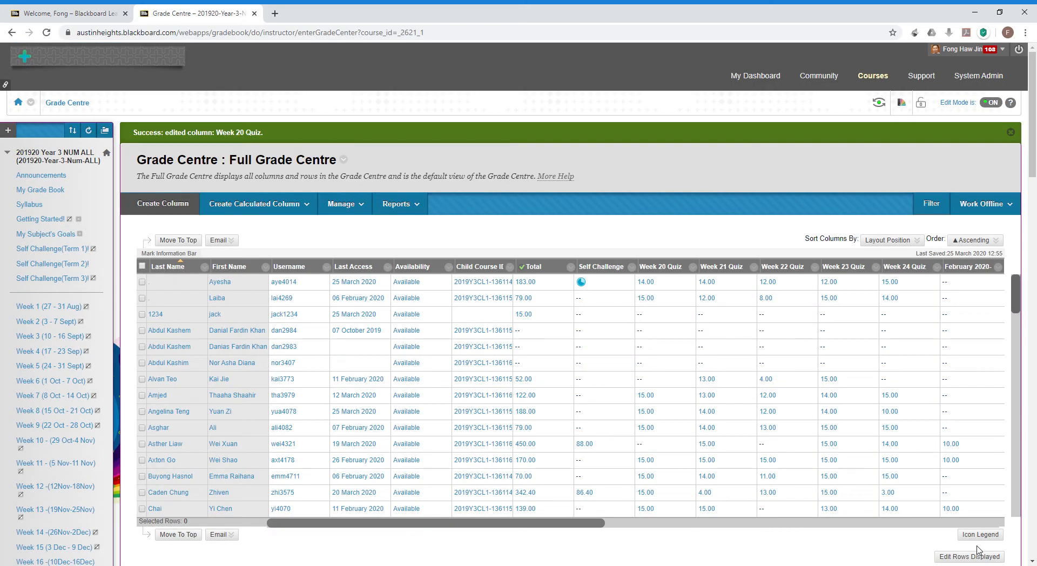
Choose Edit Column Information from the Total column header's menu.
click(693, 267)
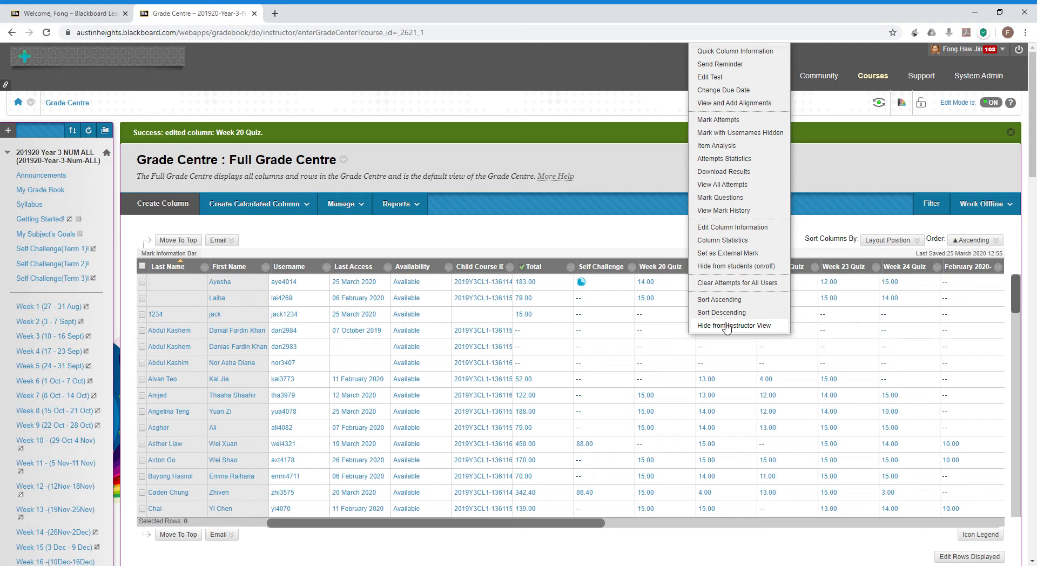
click(571, 267)
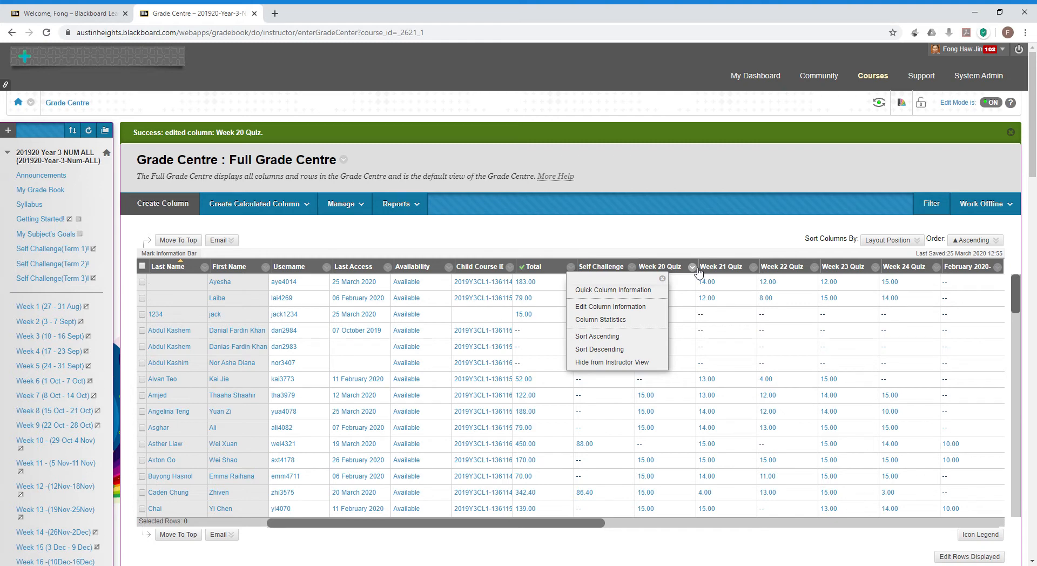
click(590, 309)
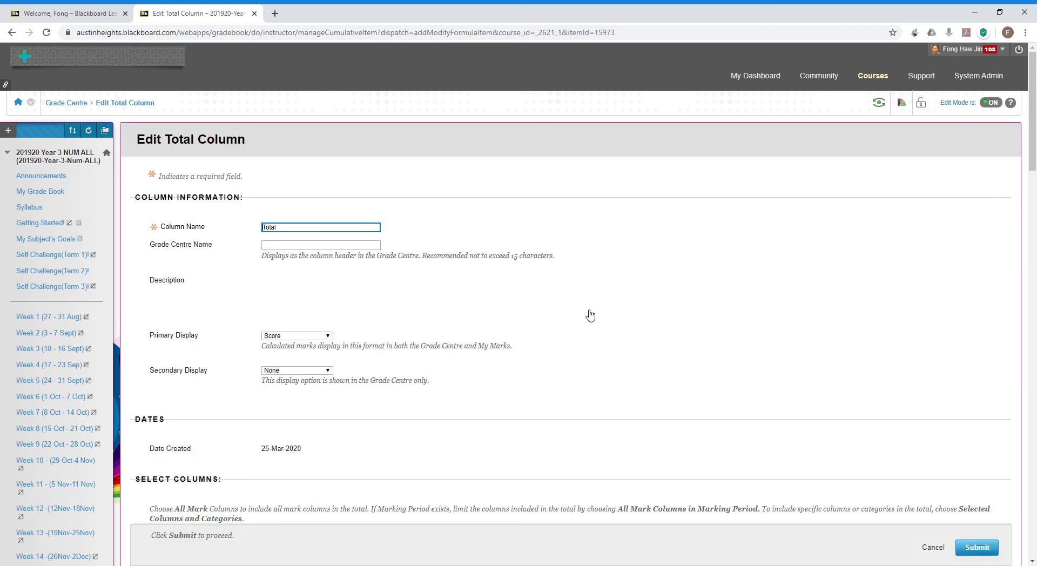
Switch the Total from all mark columns to Selected Columns and Categories.
scroll(591, 315, down, 3)
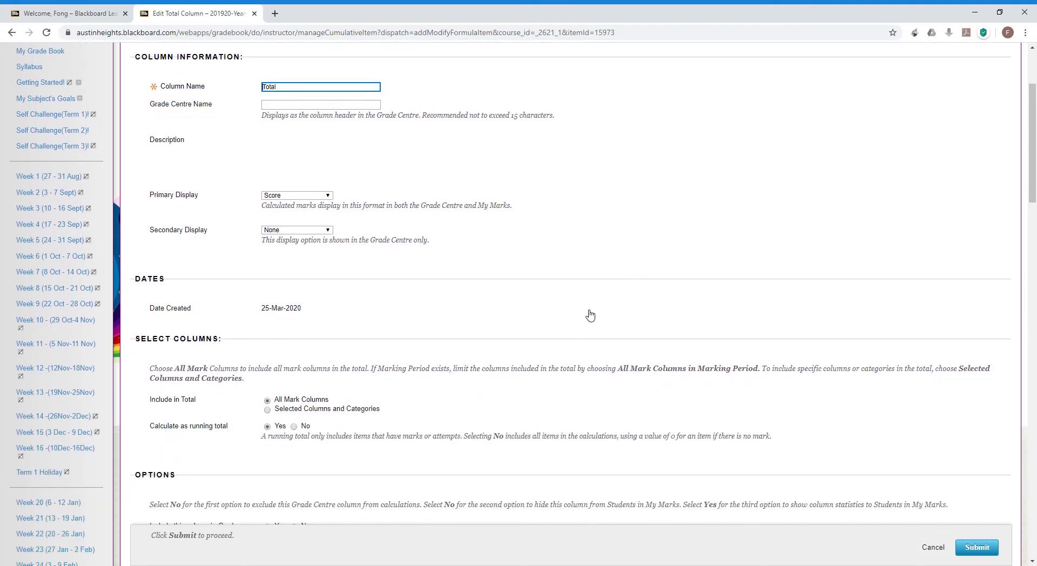
scroll(590, 315, down, 2)
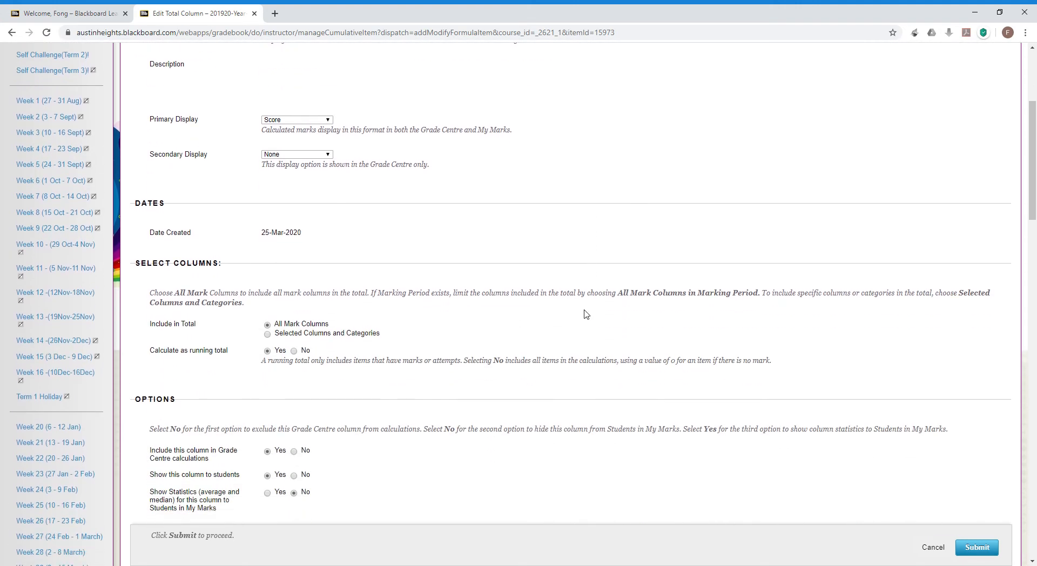
click(267, 334)
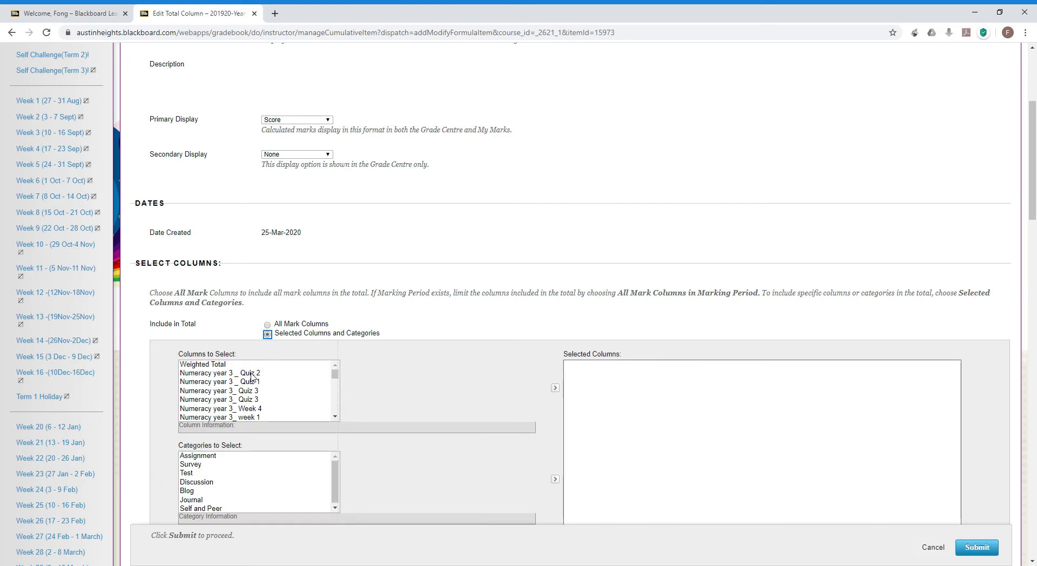
Add Week 25–28 Quizzes and Extra e-Homework 5, 6 and 7 to the Total's selected columns.
drag(335, 374, 319, 409)
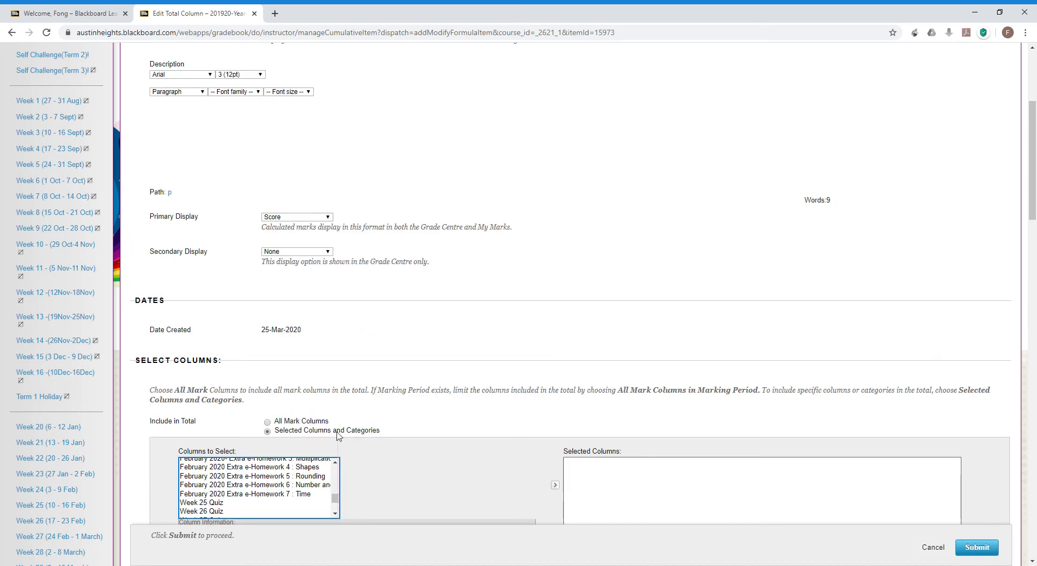
click(224, 512)
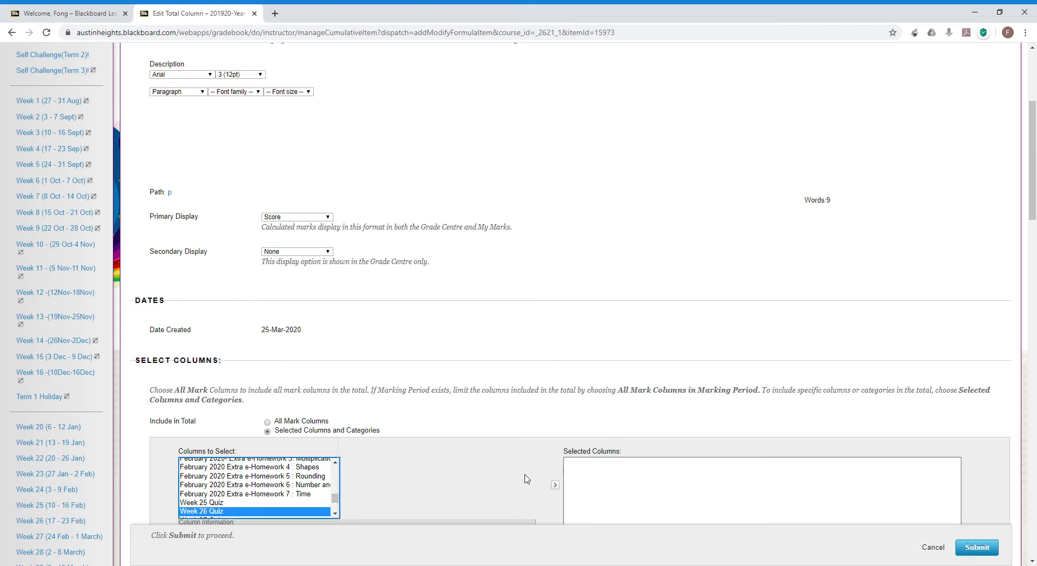
click(556, 488)
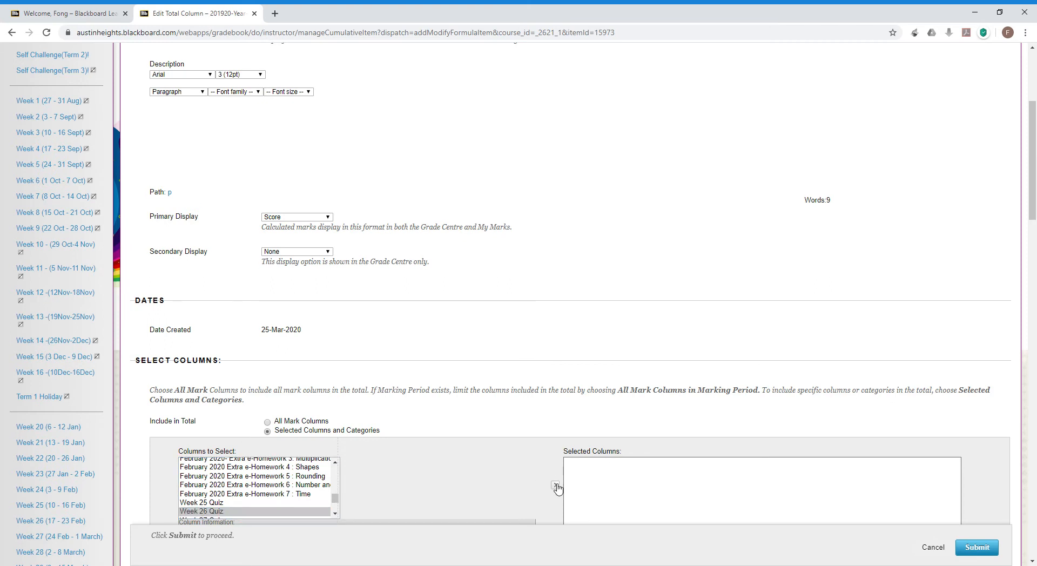
click(277, 495)
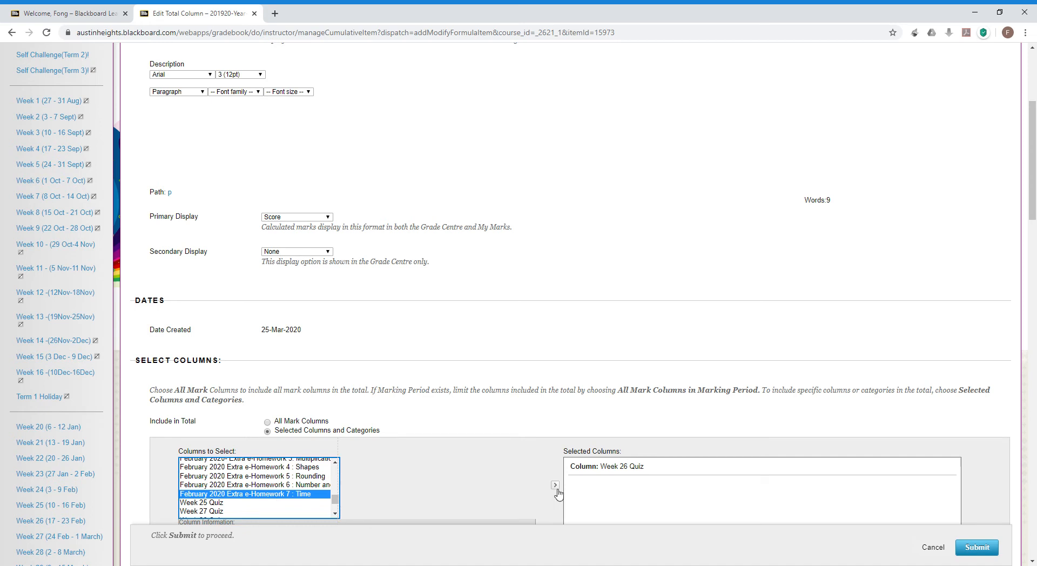
click(556, 486)
click(277, 476)
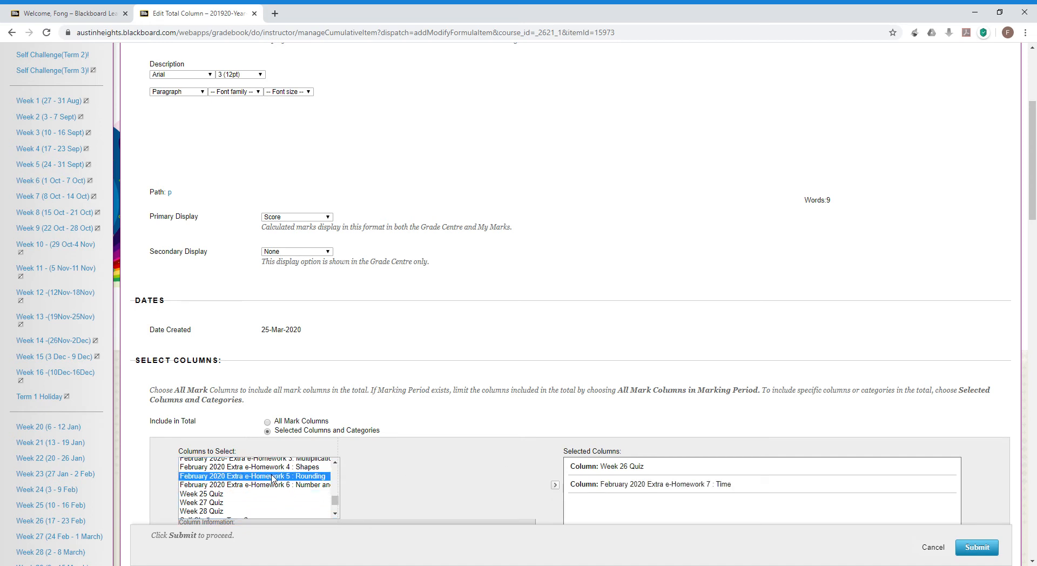
shift+click(265, 511)
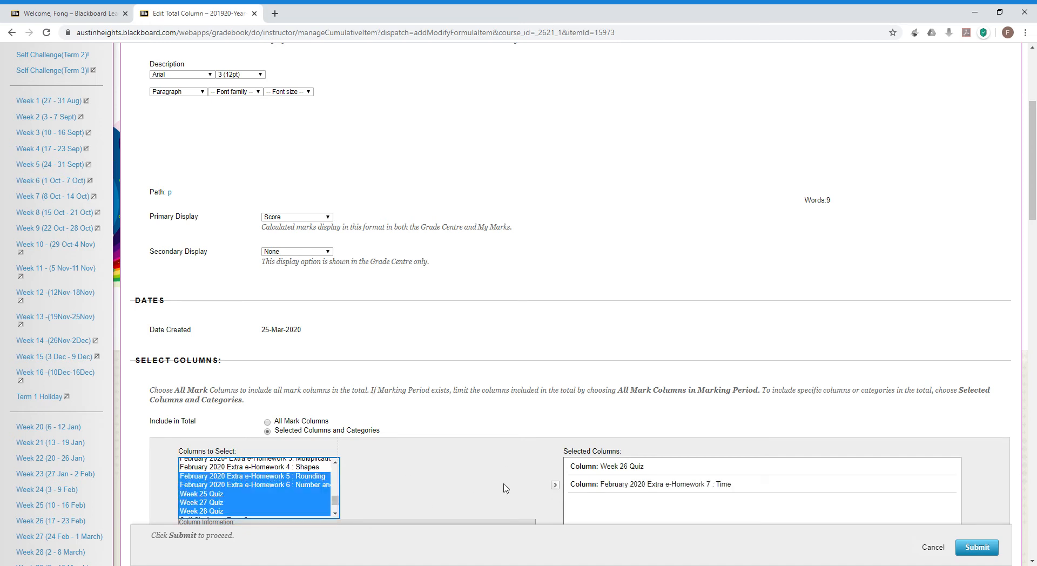
click(556, 484)
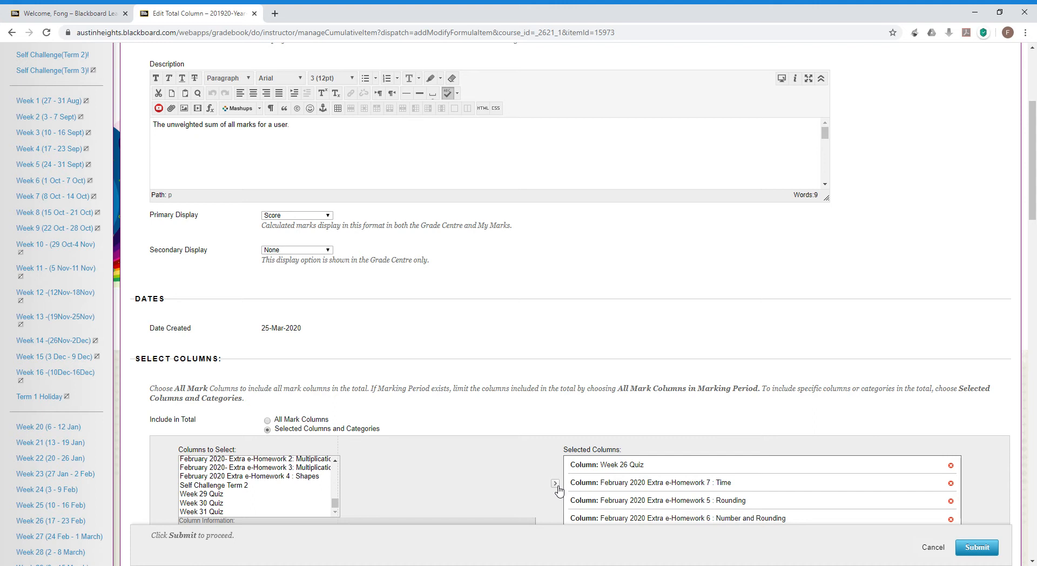
Set the Total's Primary Display to Percentage.
click(329, 216)
click(329, 250)
scroll(620, 321, down, 3)
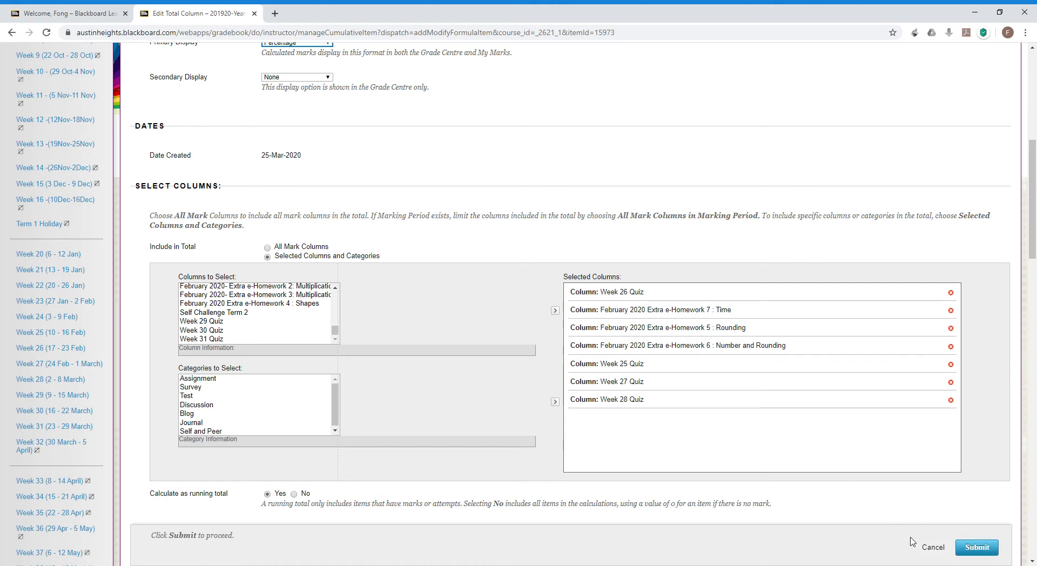
Leave the Total column form and go to the Column Organisation page.
click(941, 550)
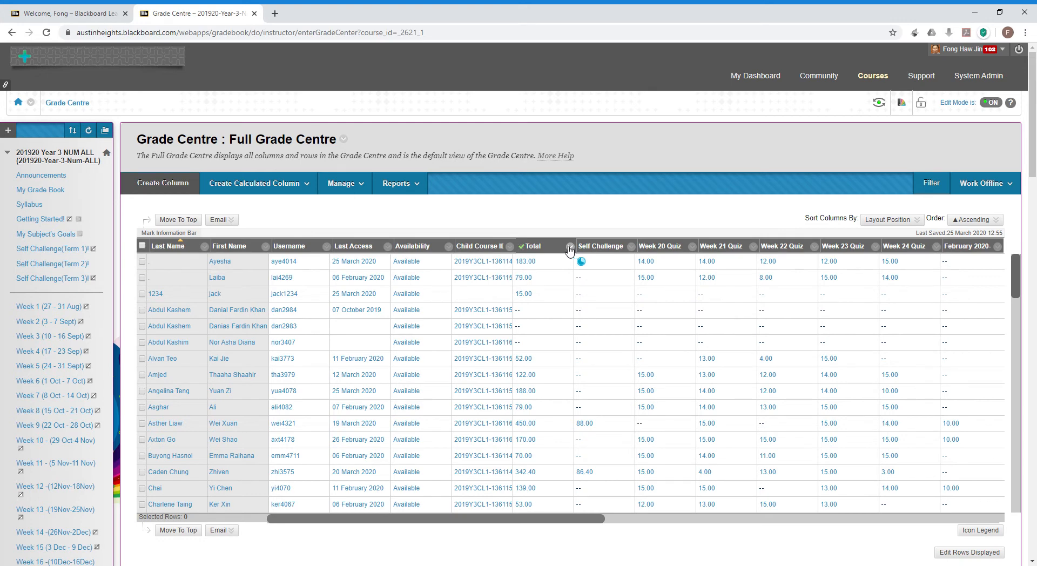
click(338, 189)
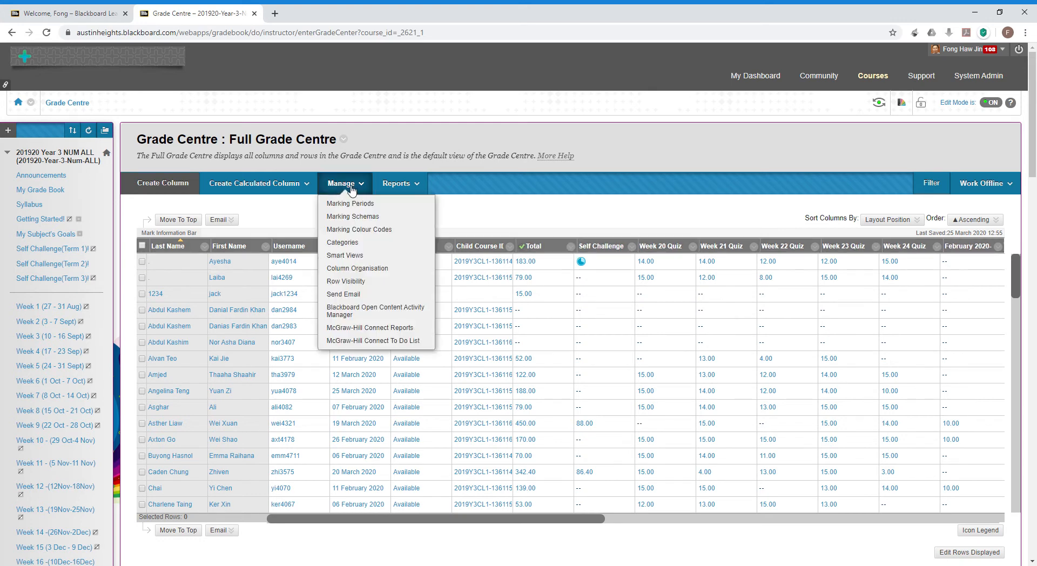
click(359, 268)
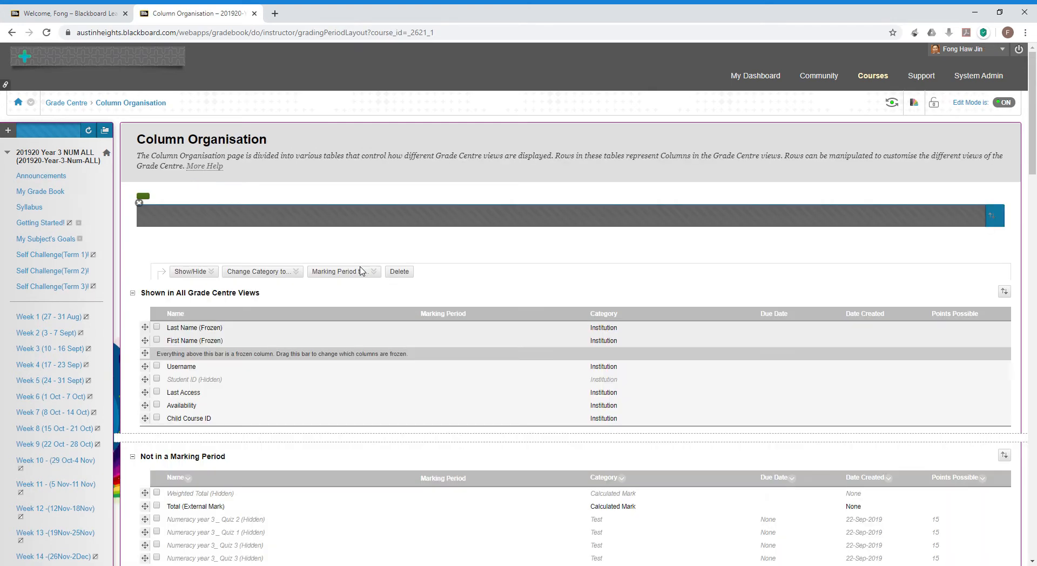
Move the Total and Self Challenge (Week 1 to Week 10) rows down among the later quizzes.
scroll(362, 270, down, 5)
scroll(361, 271, down, 2)
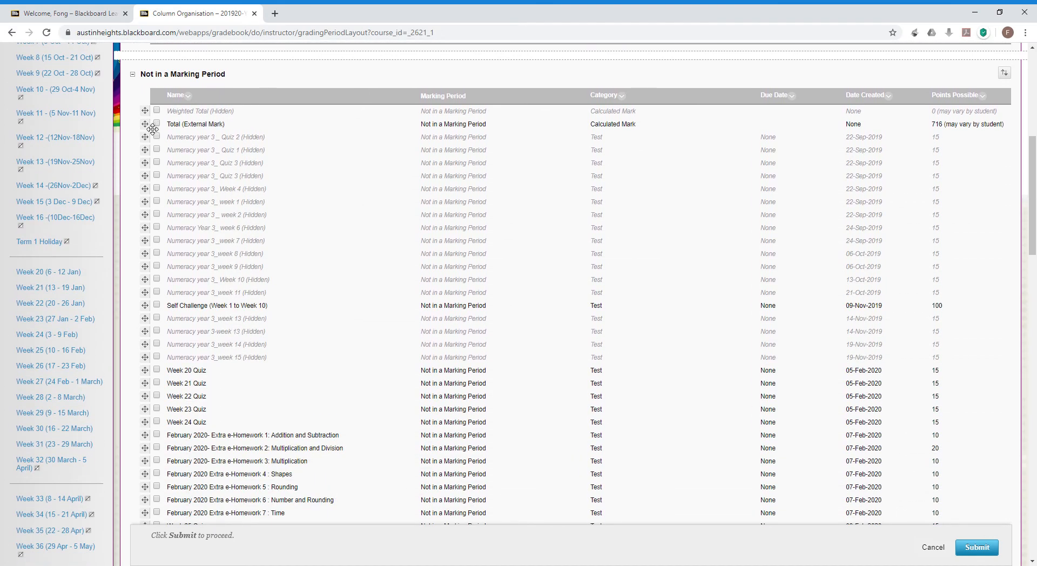
drag(153, 128, 150, 522)
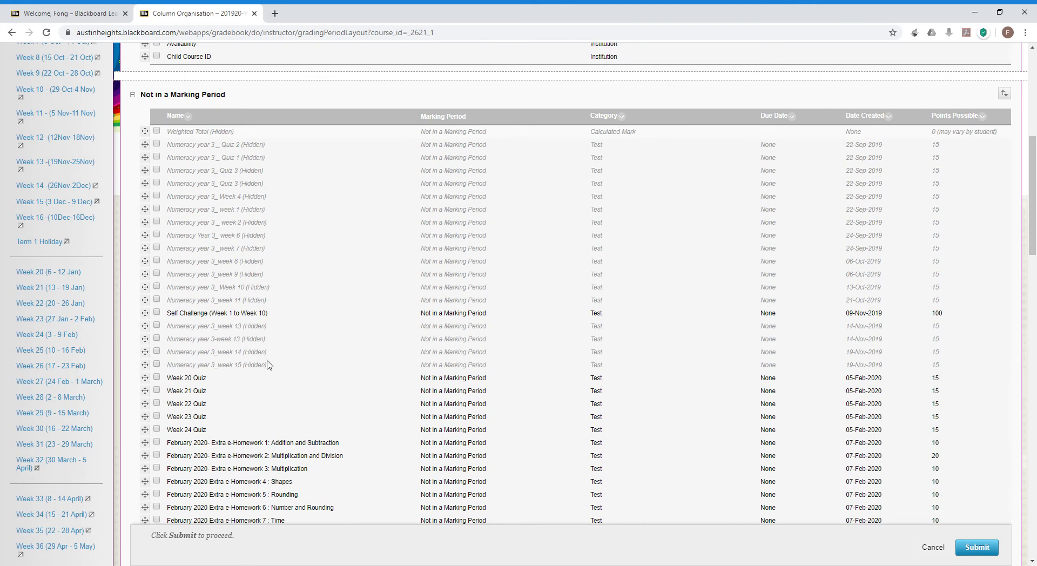
scroll(270, 366, down, 3)
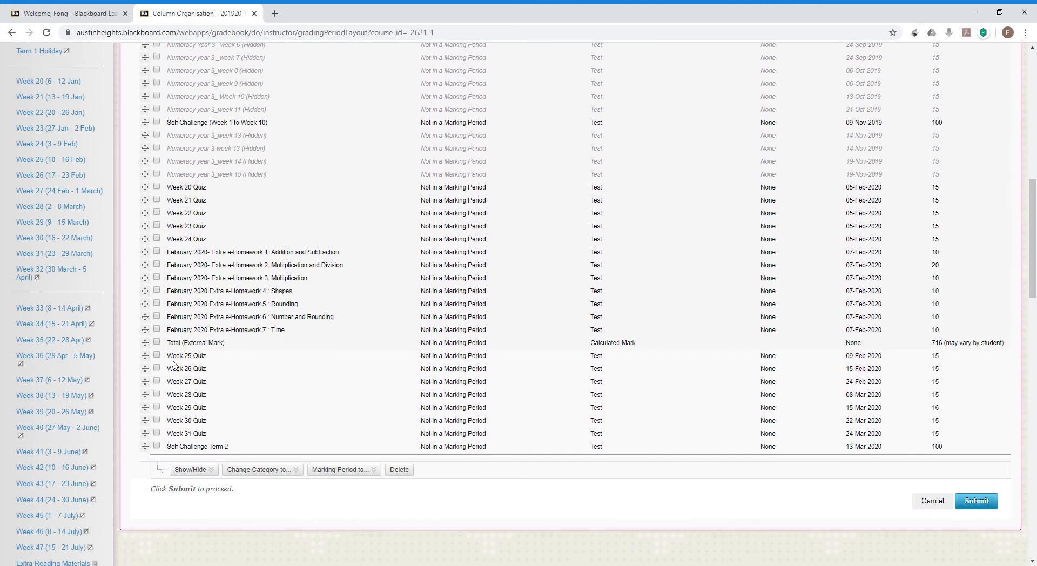
drag(146, 344, 152, 451)
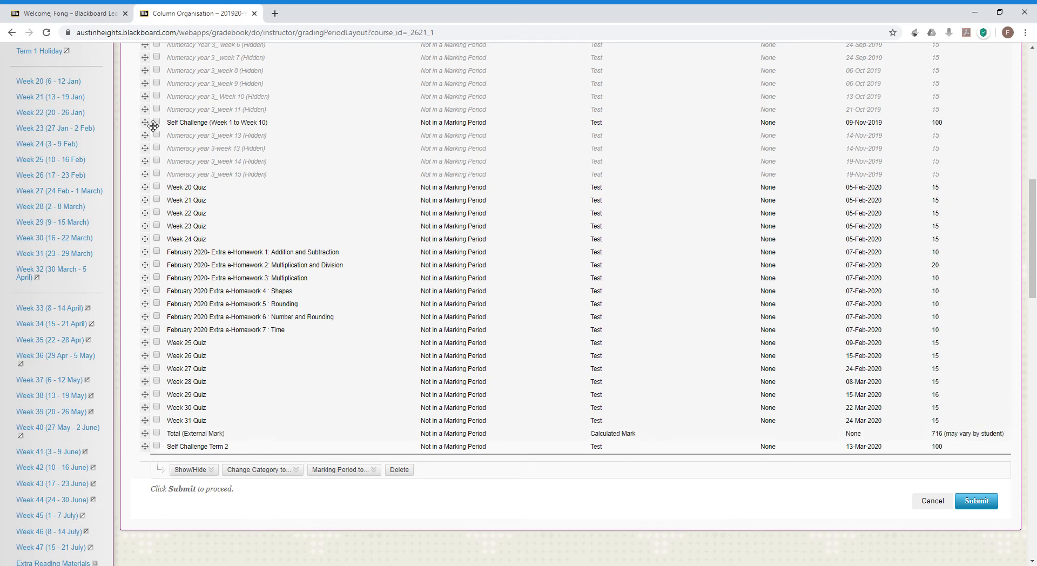
drag(153, 126, 151, 446)
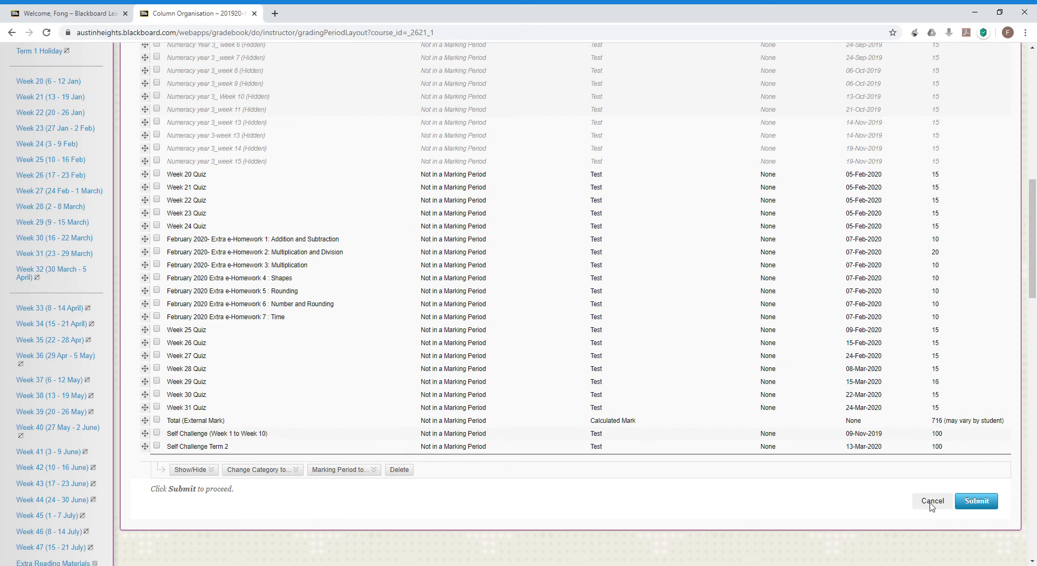
Submit the new column layout and scroll the grid right to the Total column.
click(964, 503)
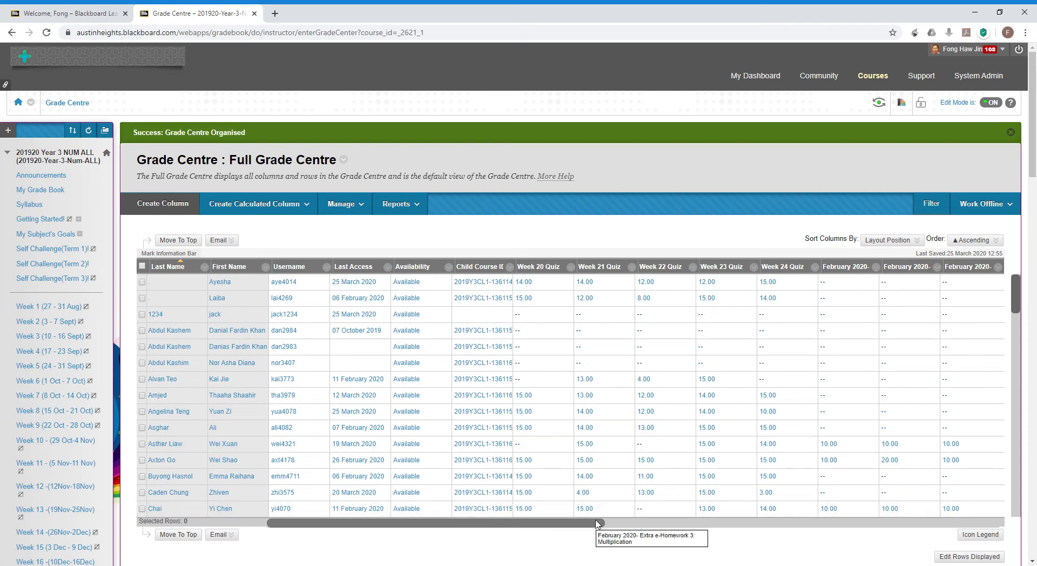
drag(600, 523, 994, 524)
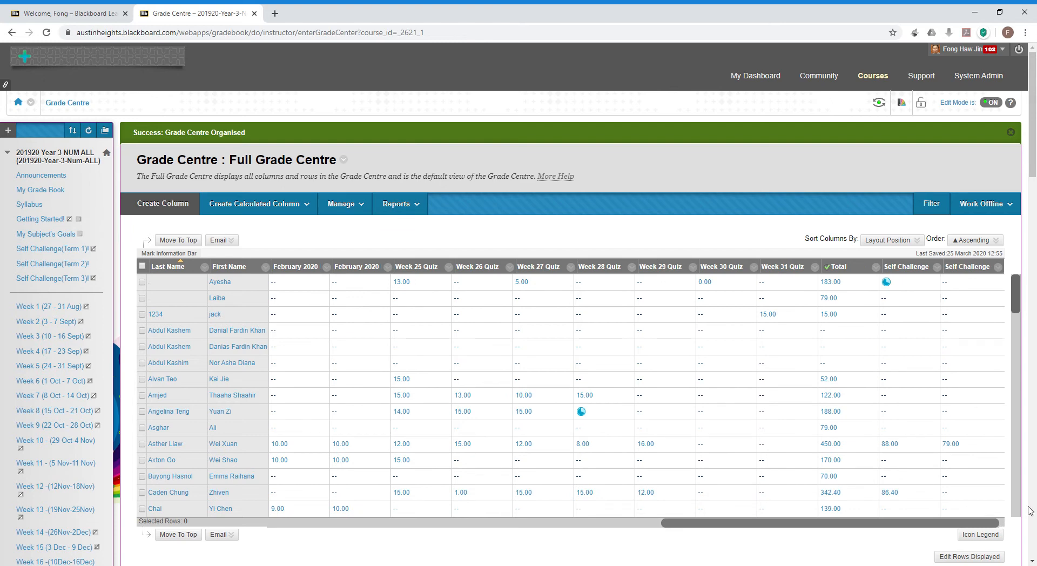
Edit the Total column's information to use Percentage as Primary Display and submit.
click(875, 267)
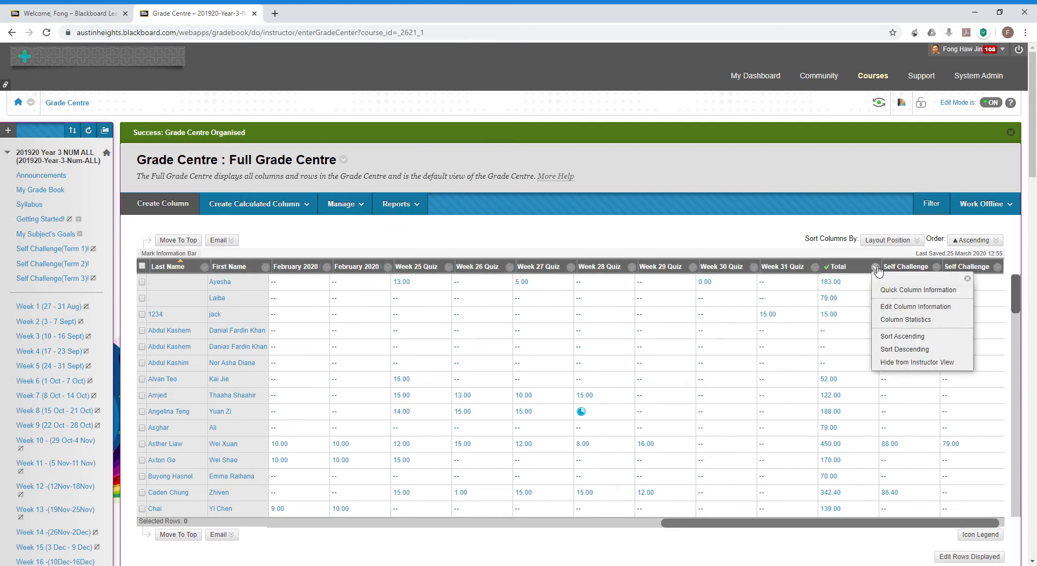
click(901, 307)
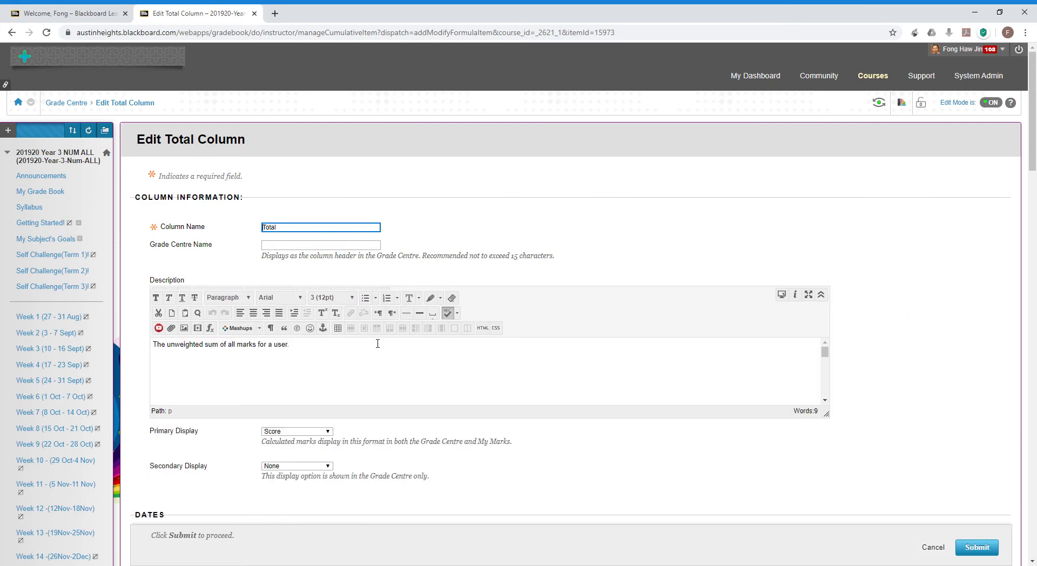
click(298, 434)
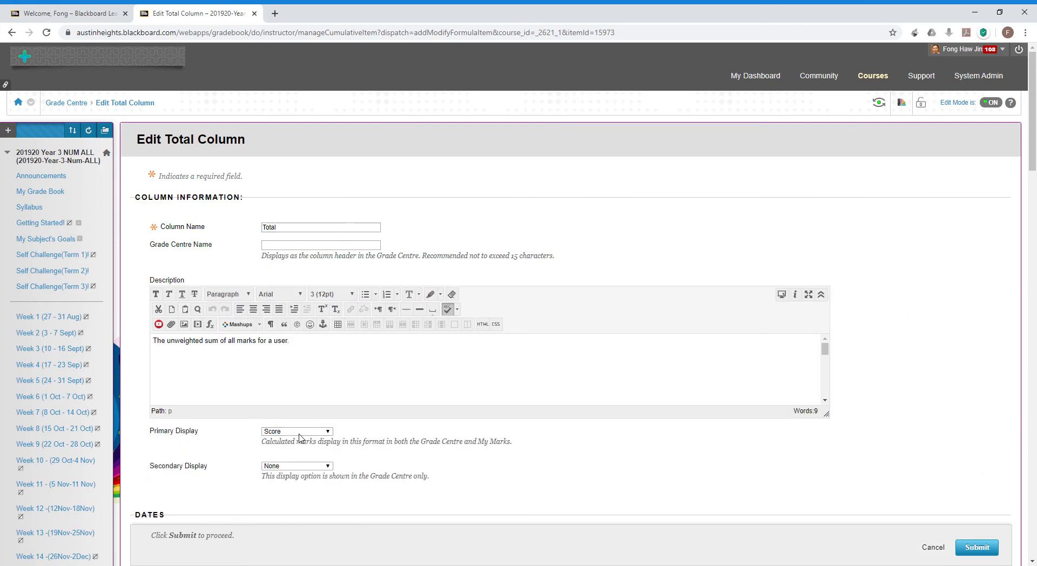
click(299, 460)
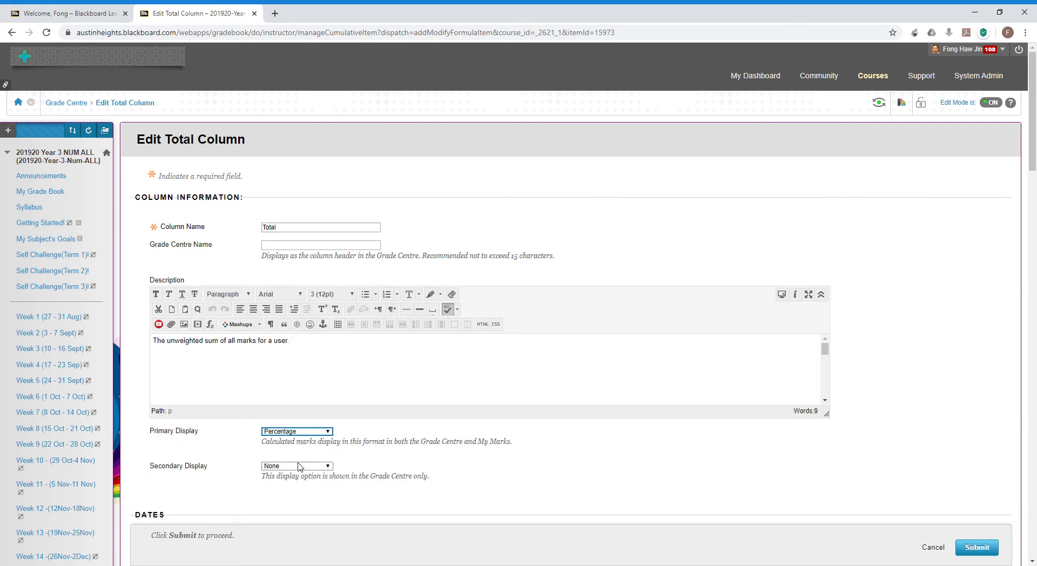
click(967, 549)
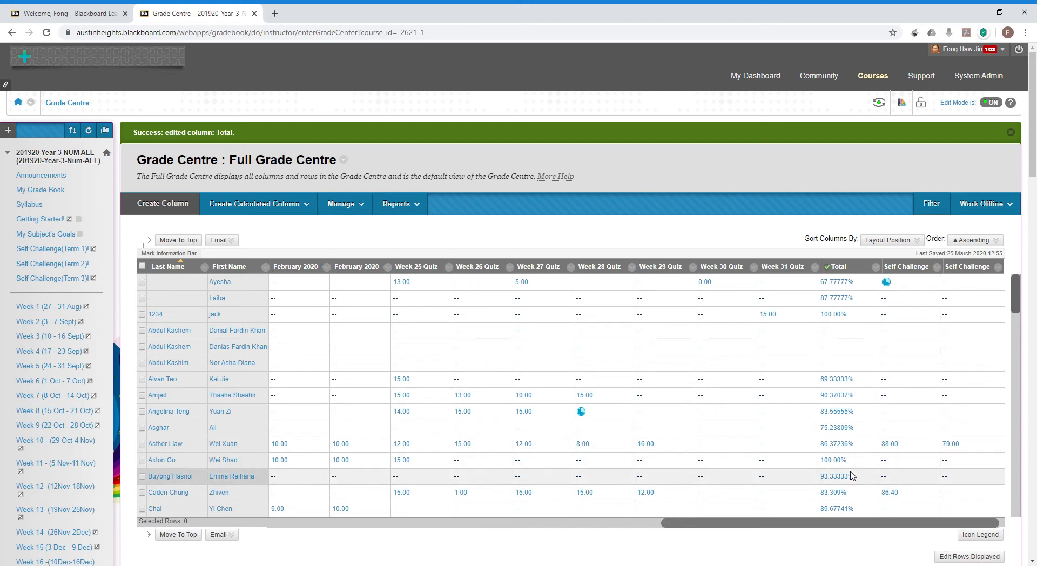
Scroll the reloaded Full Grade Centre to confirm Totals show as percentages, e.g. 83.55555%.
scroll(853, 477, down, 3)
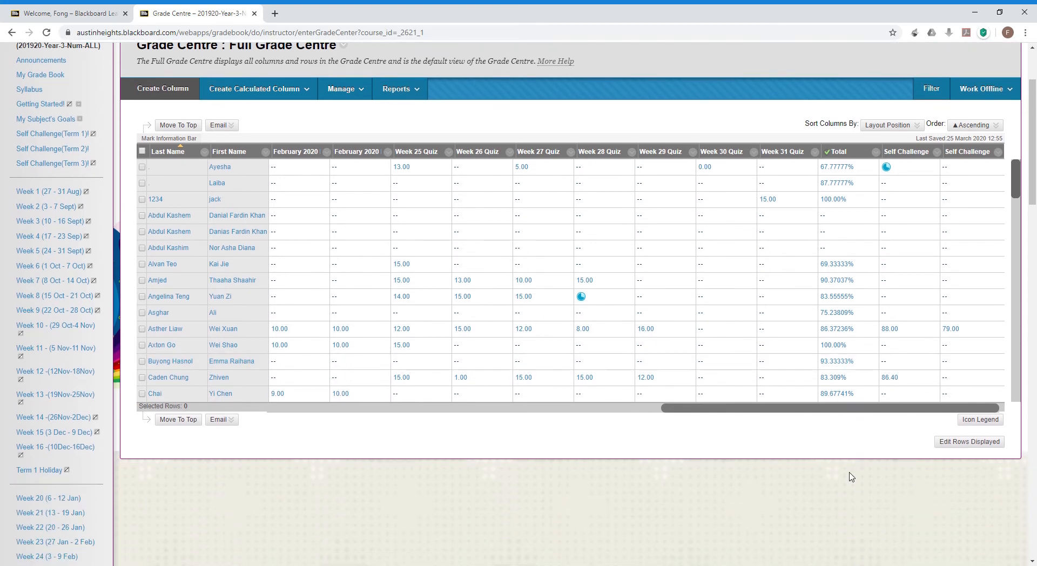
scroll(851, 478, up, 2)
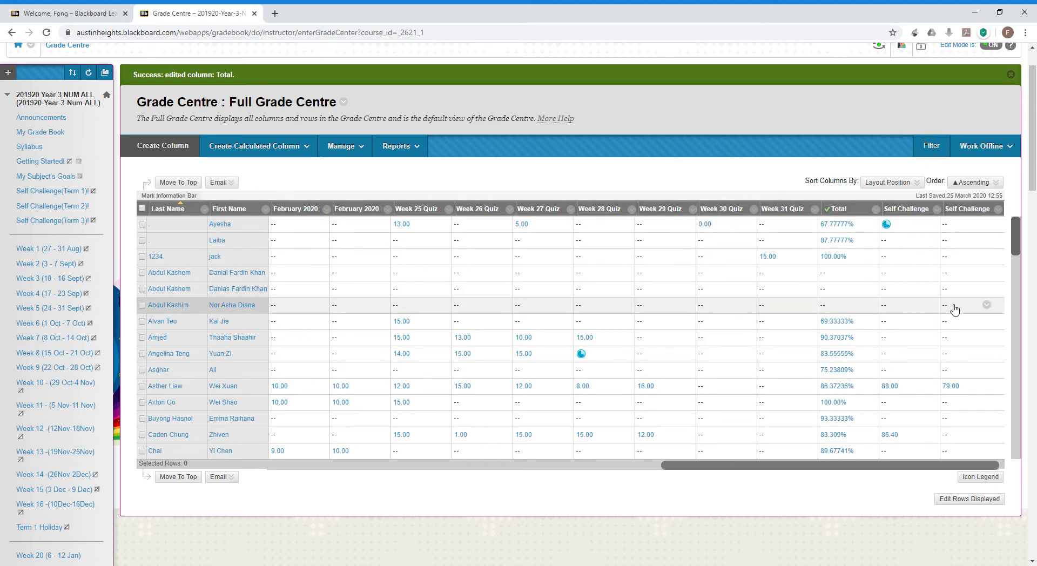
drag(1016, 259, 1007, 345)
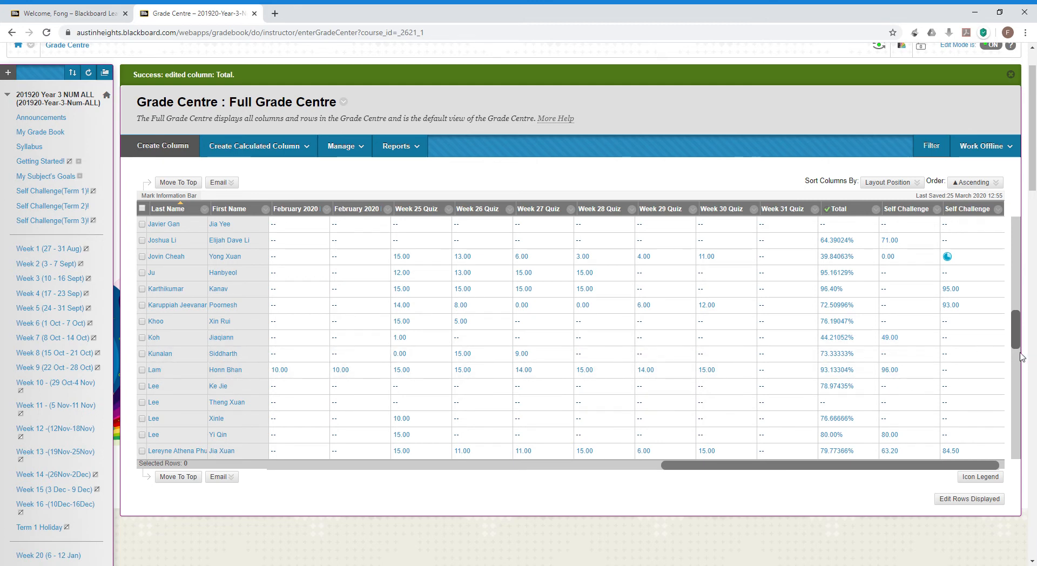
drag(1016, 345, 1015, 415)
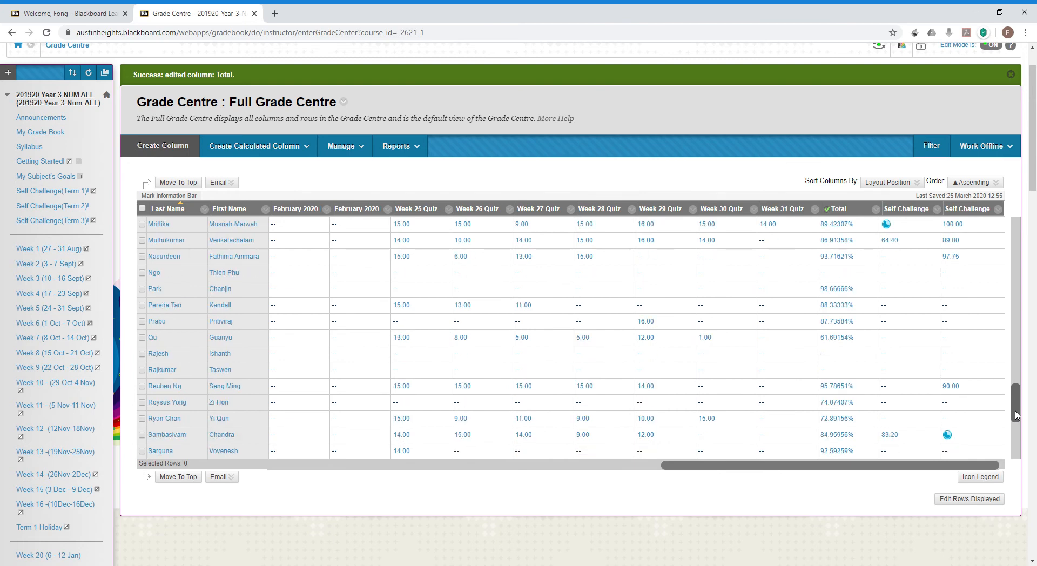
mouse_move(1016, 415)
mouse_down()
mouse_move(997, 224)
mouse_move(1007, 398)
mouse_up()
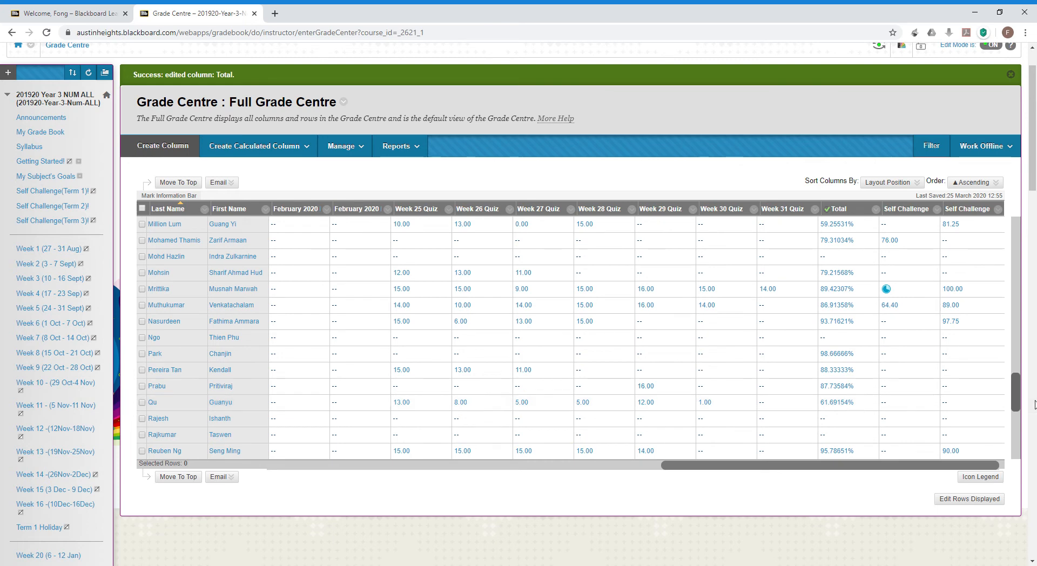
mouse_move(1016, 394)
mouse_down()
mouse_move(1021, 436)
mouse_move(1018, 385)
mouse_up()
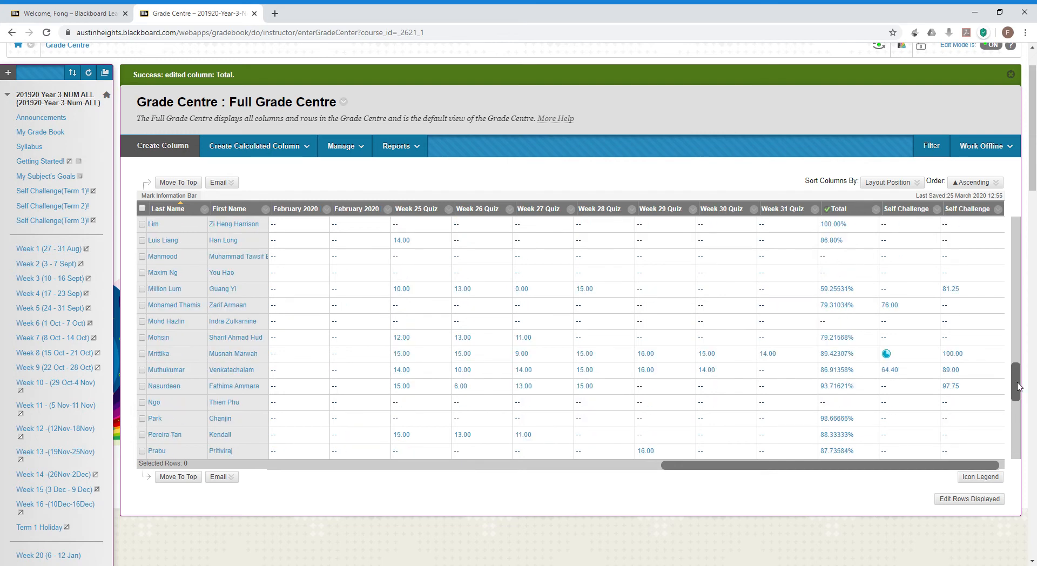
drag(1018, 386, 1017, 355)
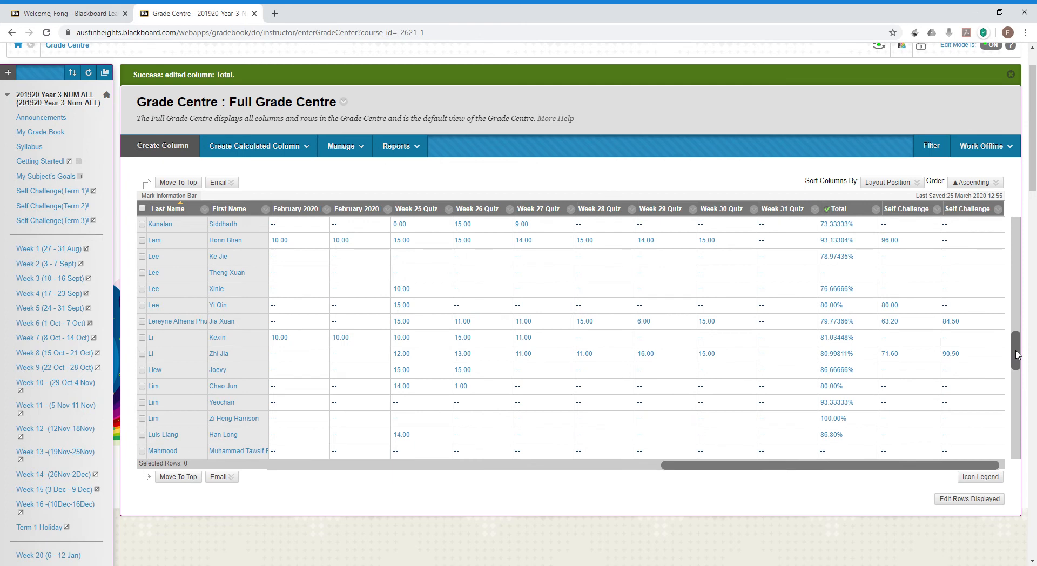
drag(1016, 355, 1017, 366)
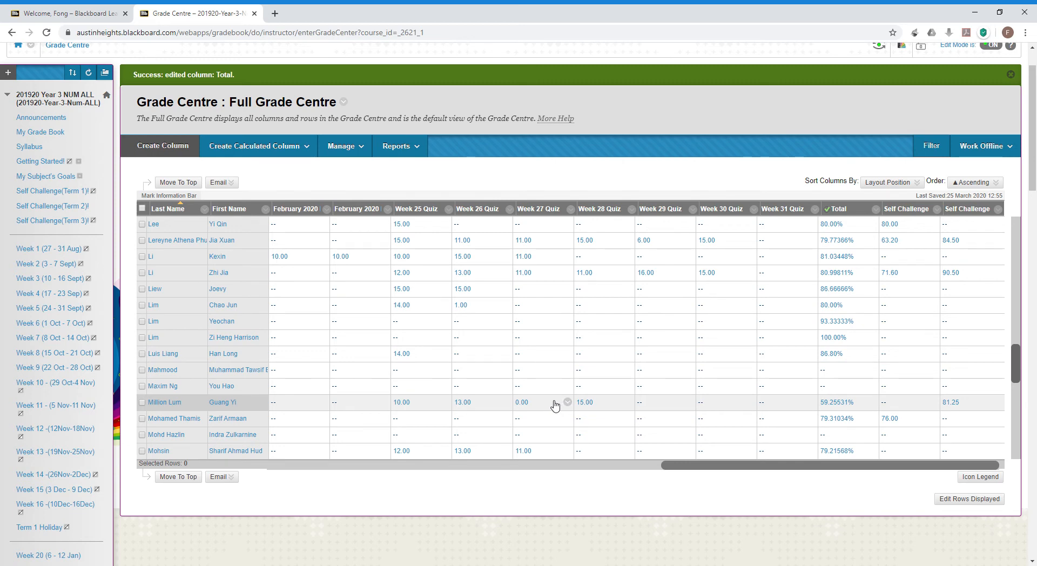
Look through a student's unanswered, zero-scored Week 27 Quiz attempt and exit without changes.
click(568, 403)
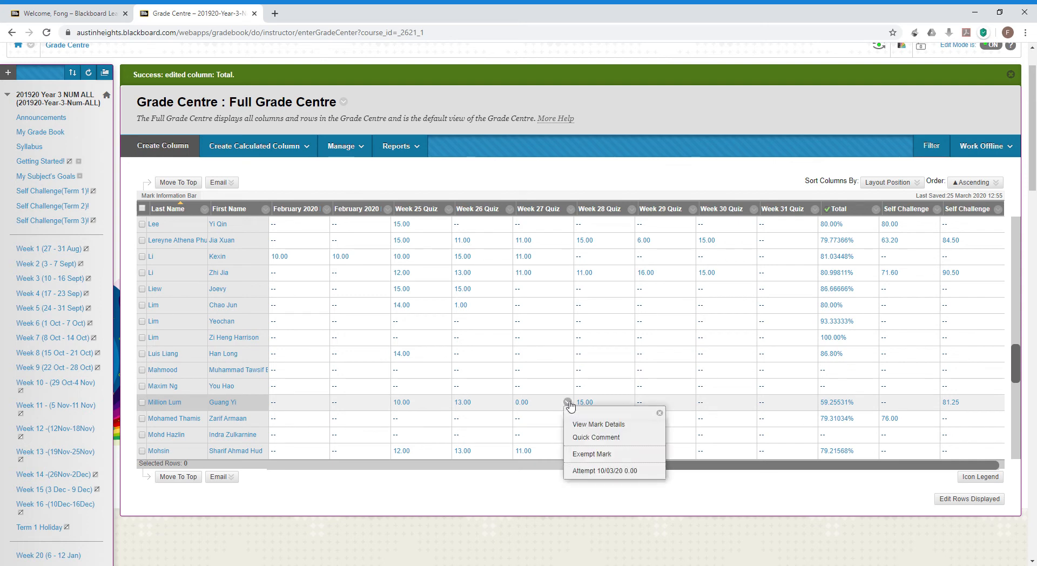
click(581, 457)
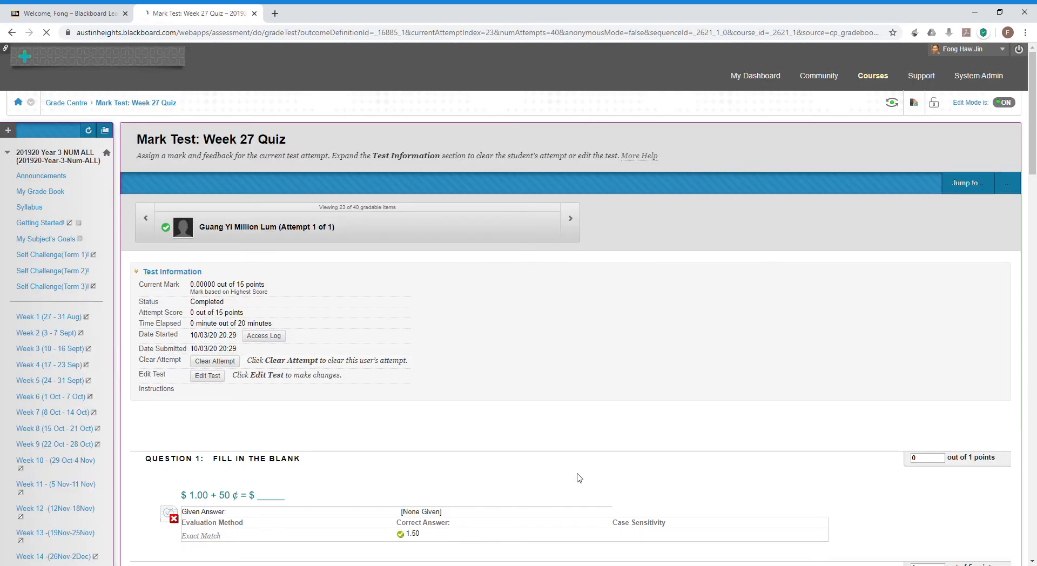
scroll(579, 478, down, 3)
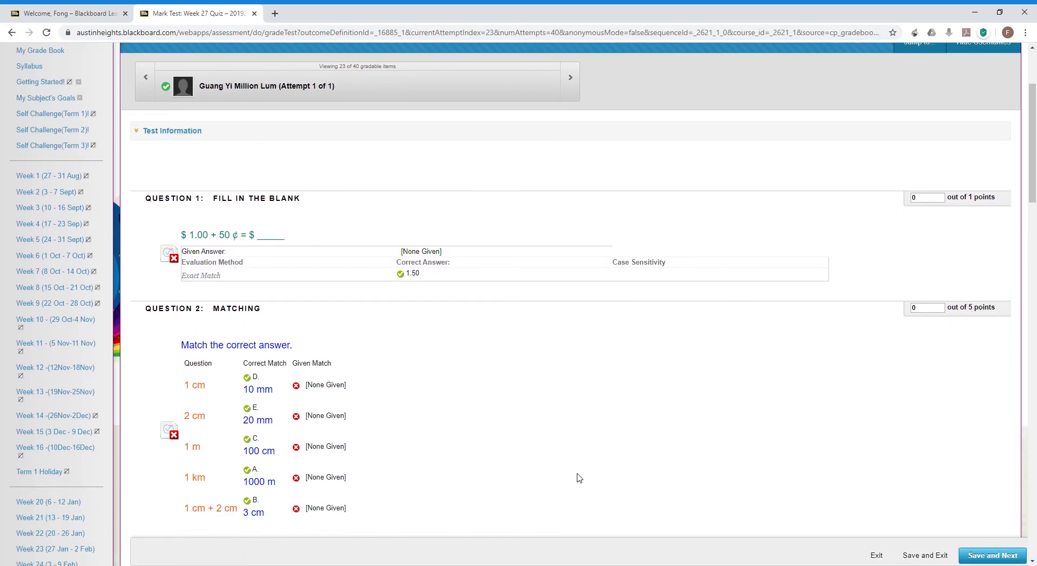
scroll(579, 478, down, 1)
scroll(579, 478, up, 3)
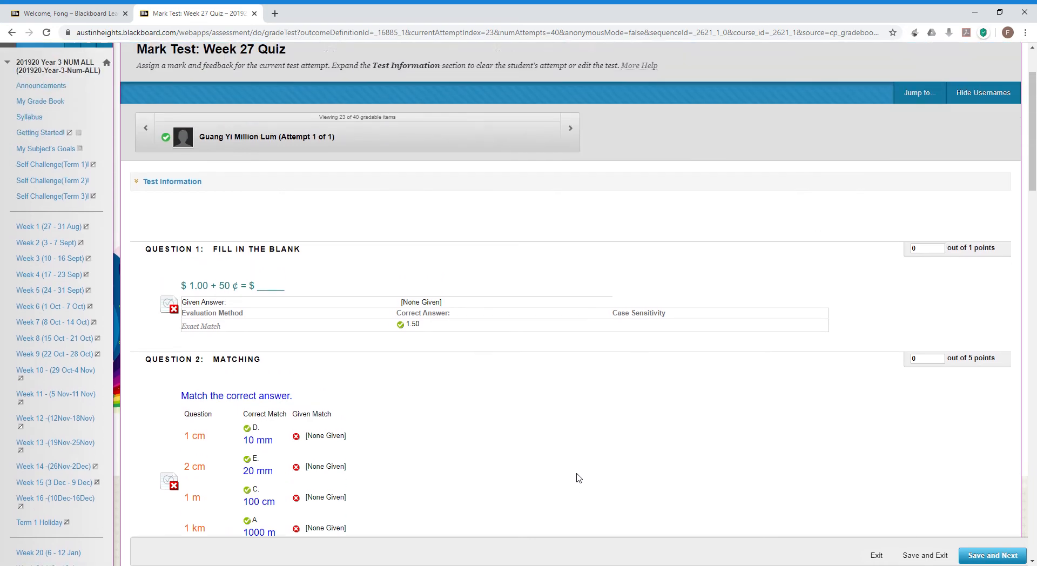
scroll(563, 382, down, 15)
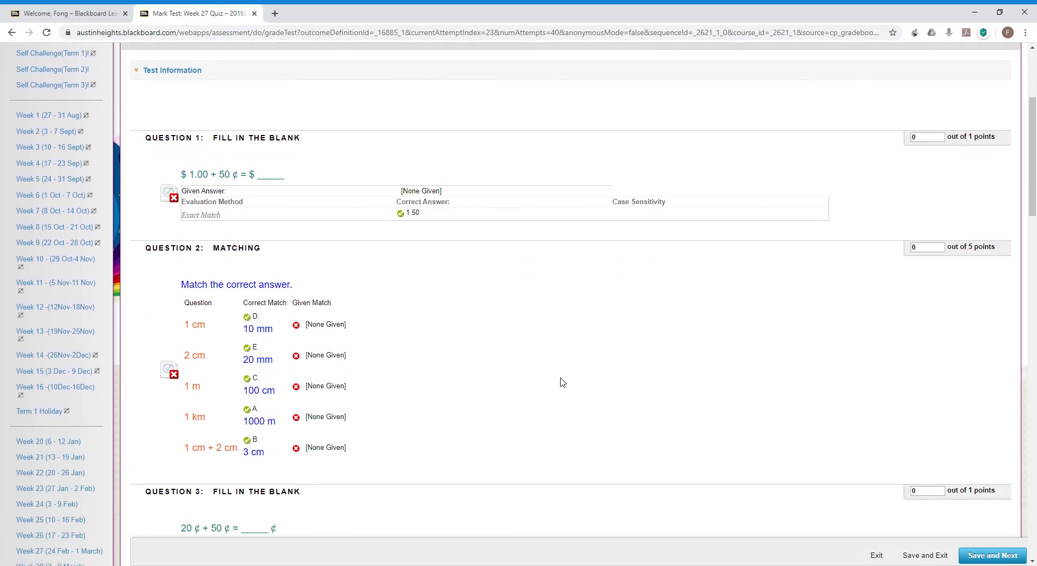
scroll(562, 382, up, 5)
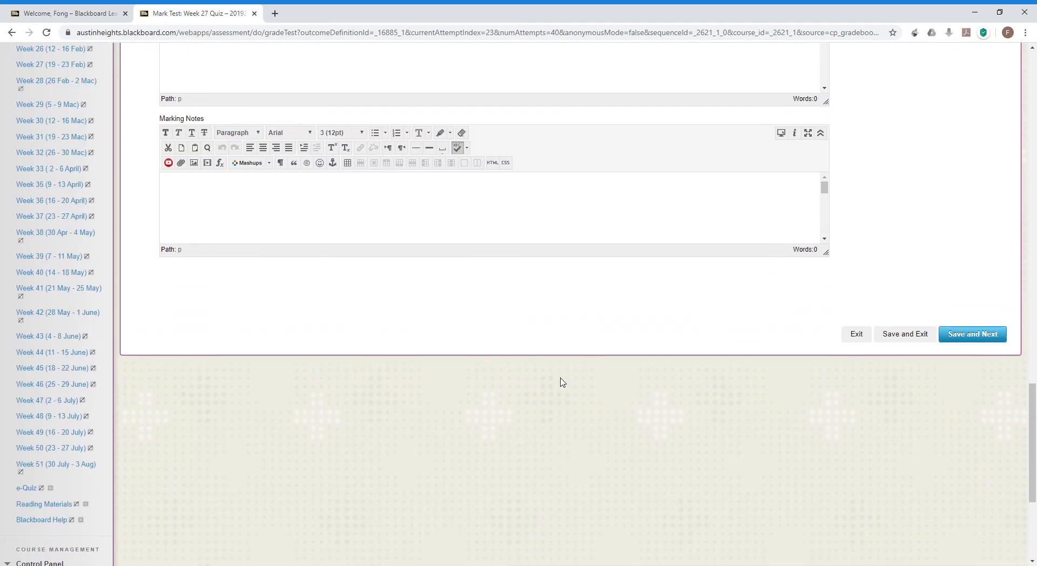
scroll(563, 382, up, 15)
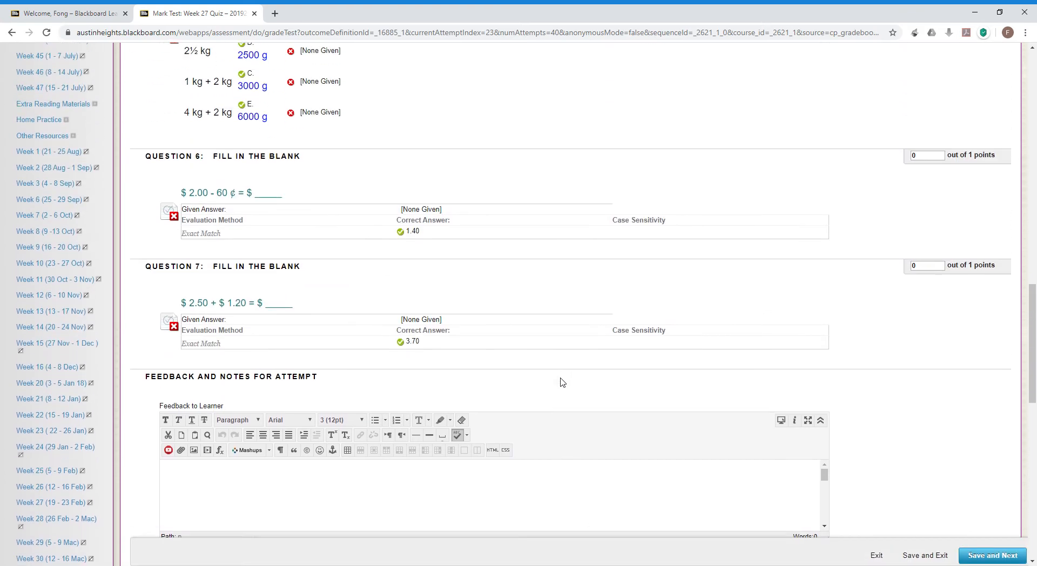
scroll(562, 382, up, 10)
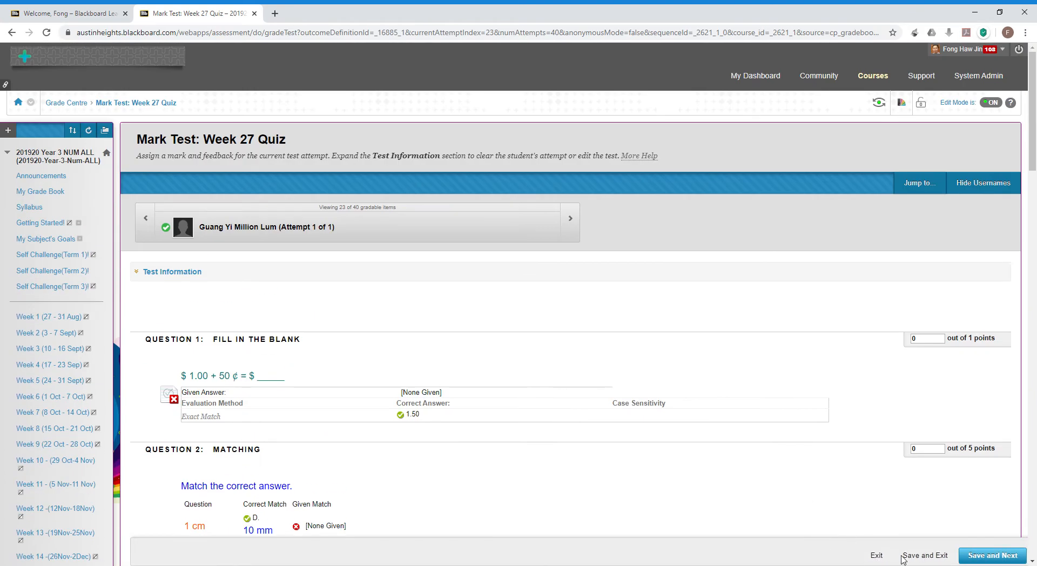
click(880, 558)
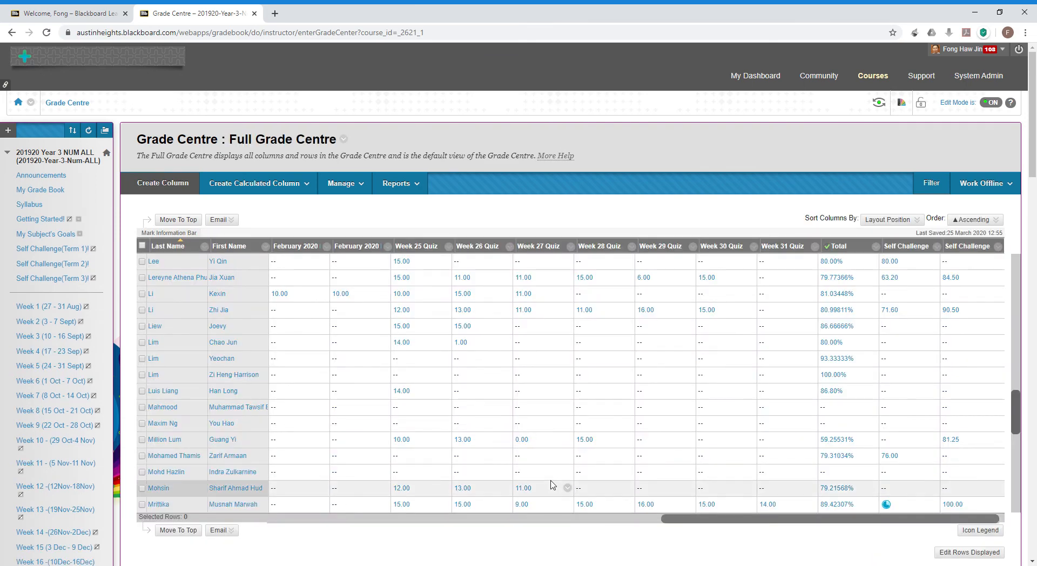
Open View Mark Details for the student's 0.00 of 15 Week 27 Quiz mark.
click(568, 440)
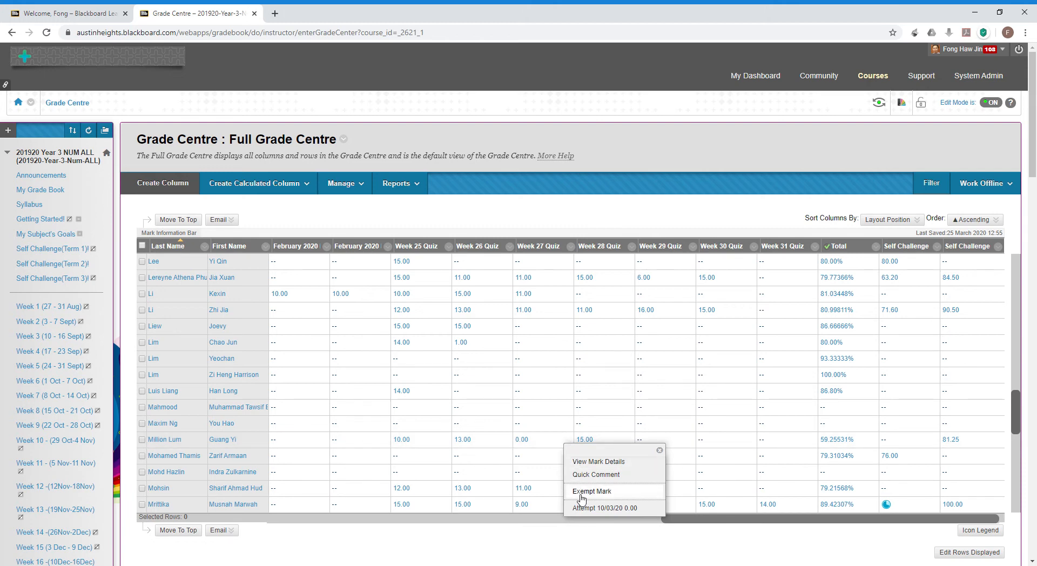
click(541, 443)
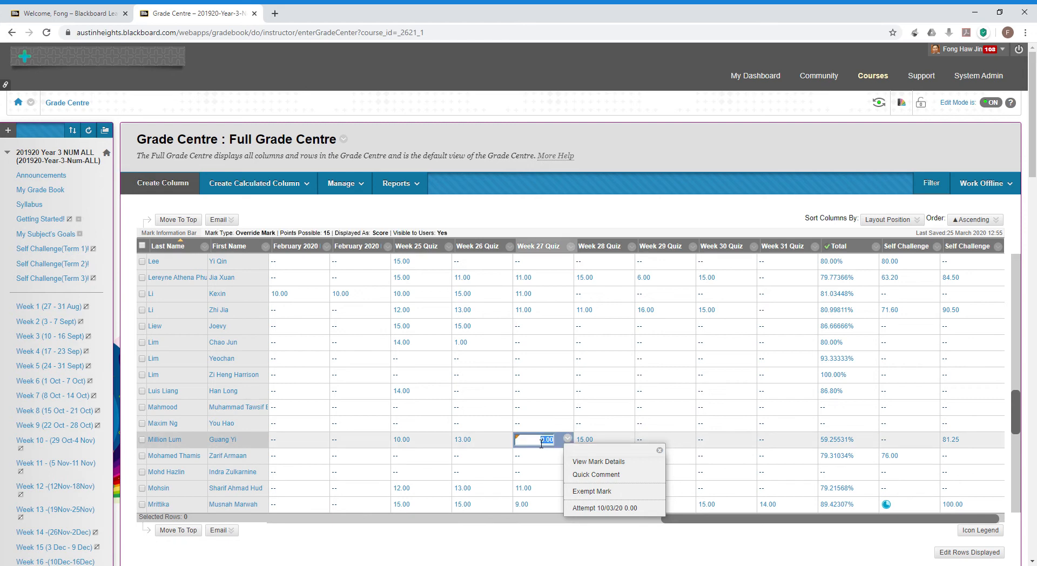
click(575, 462)
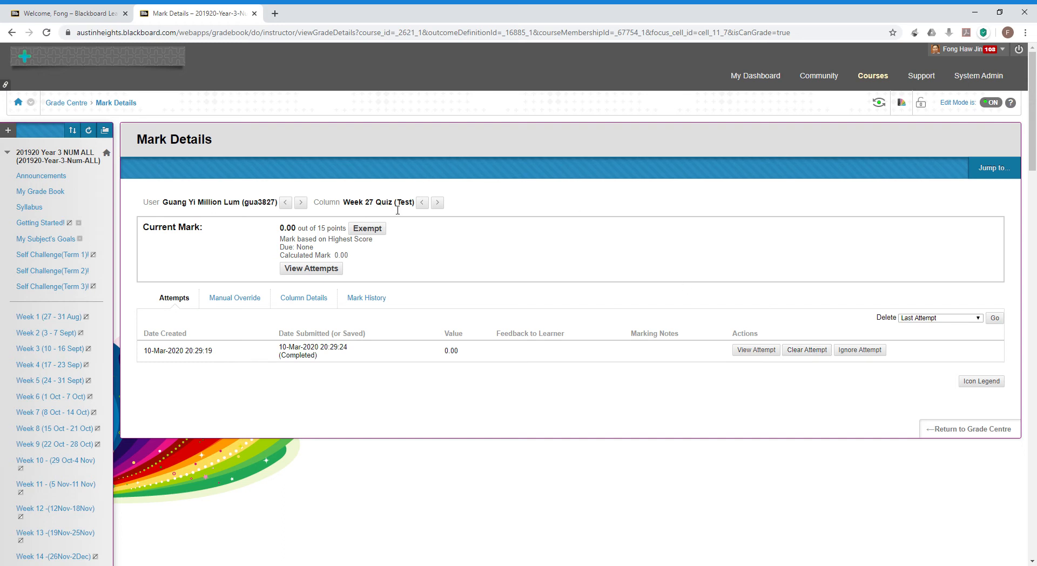
Return from Mark Details to the Full Grade Centre and scroll the grid back up.
click(932, 441)
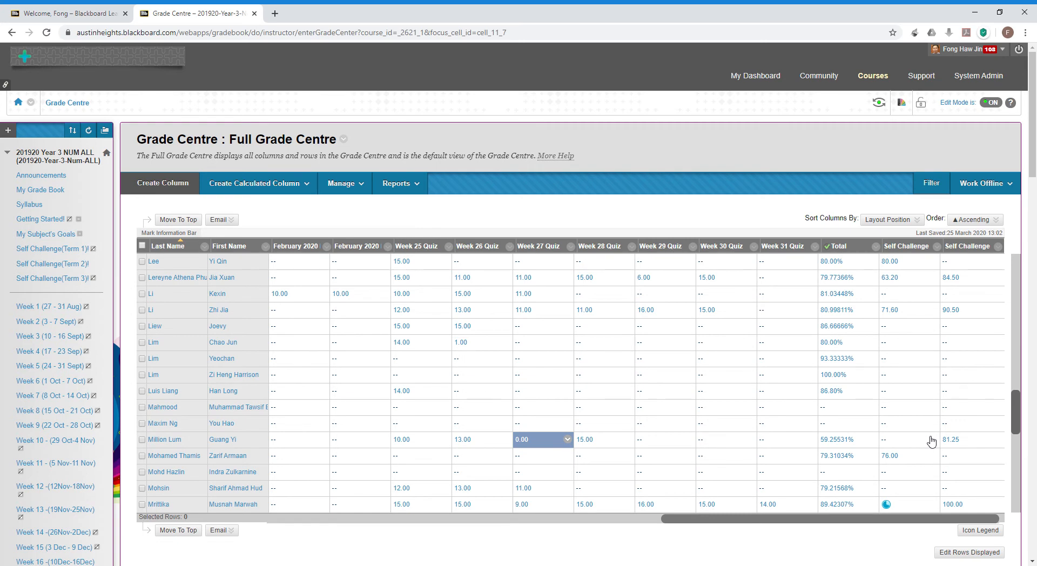
scroll(877, 445, down, 3)
scroll(876, 445, up, 3)
drag(1017, 420, 997, 287)
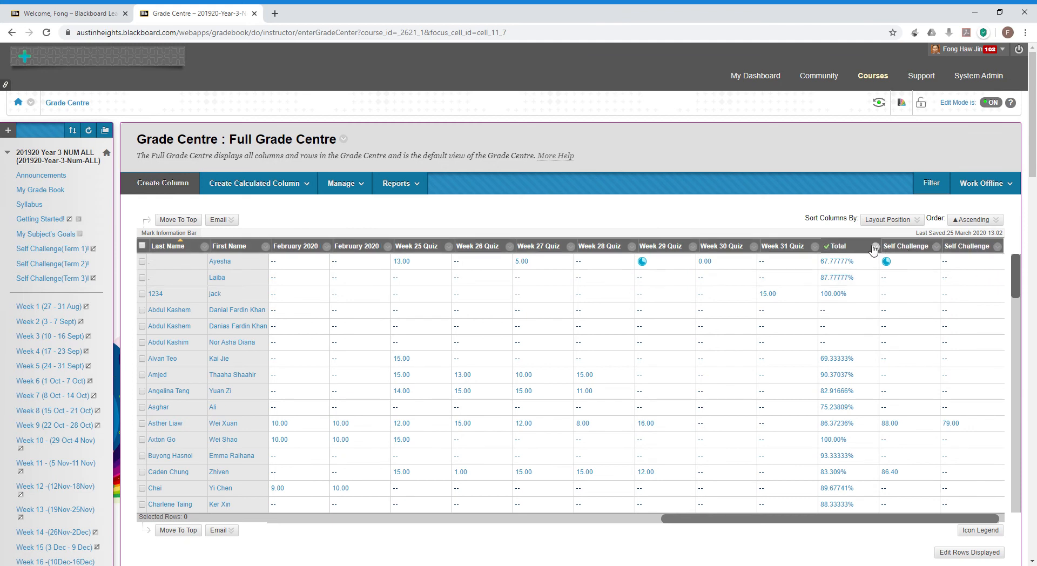
Edit the Total column's information and choose Selected Columns and Categories.
click(325, 185)
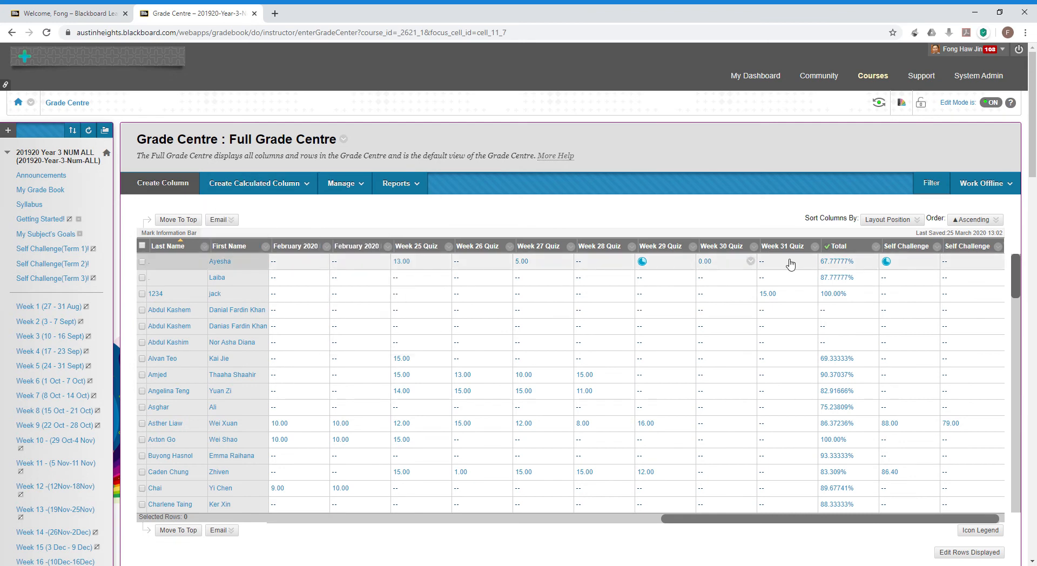
click(876, 247)
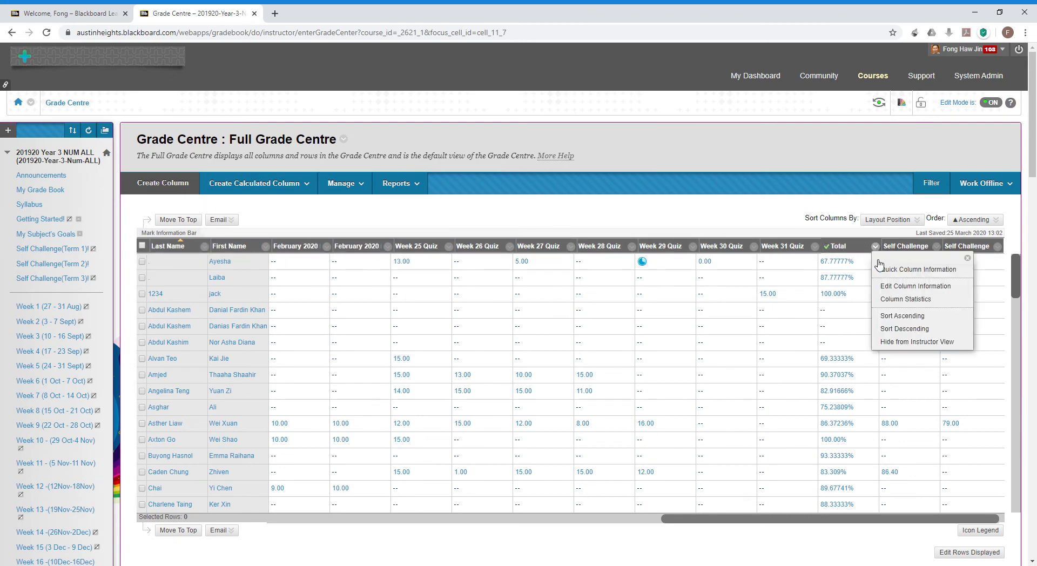
click(889, 286)
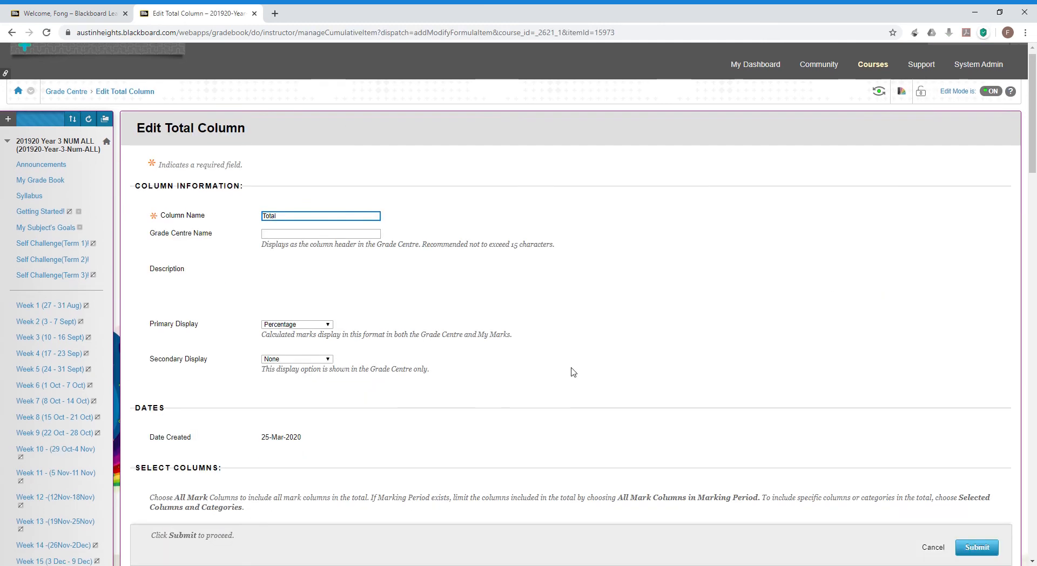
scroll(573, 372, down, 5)
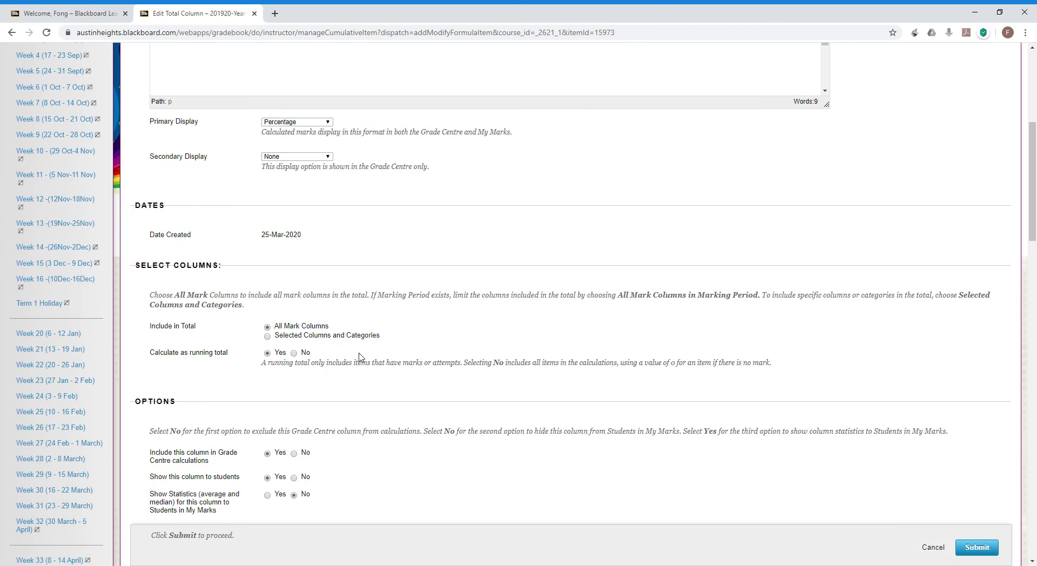
click(267, 337)
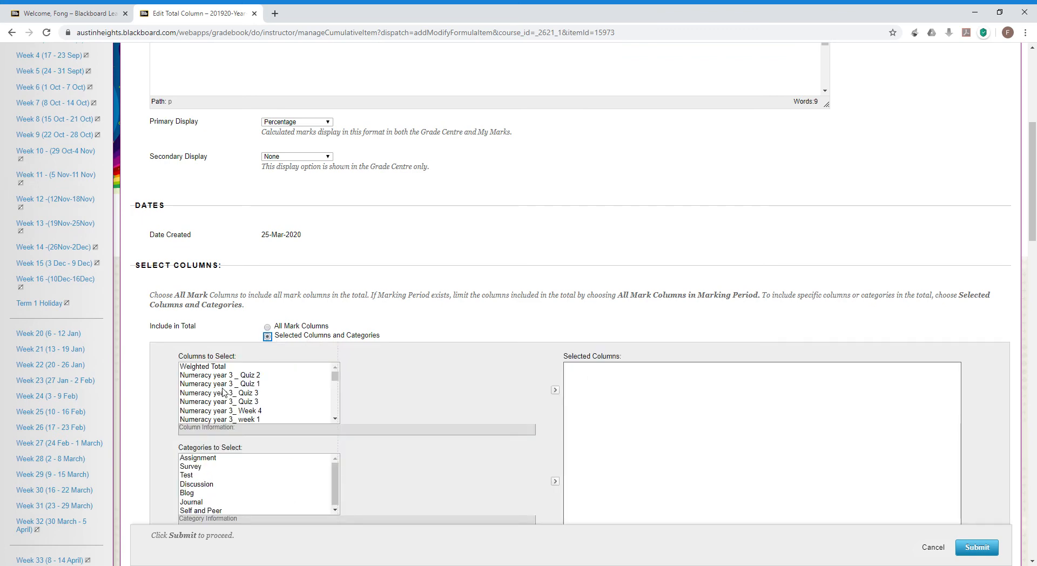
Add Numeracy year 3 Quiz 2 and Quiz 3 to the Total's columns, then cancel.
click(223, 377)
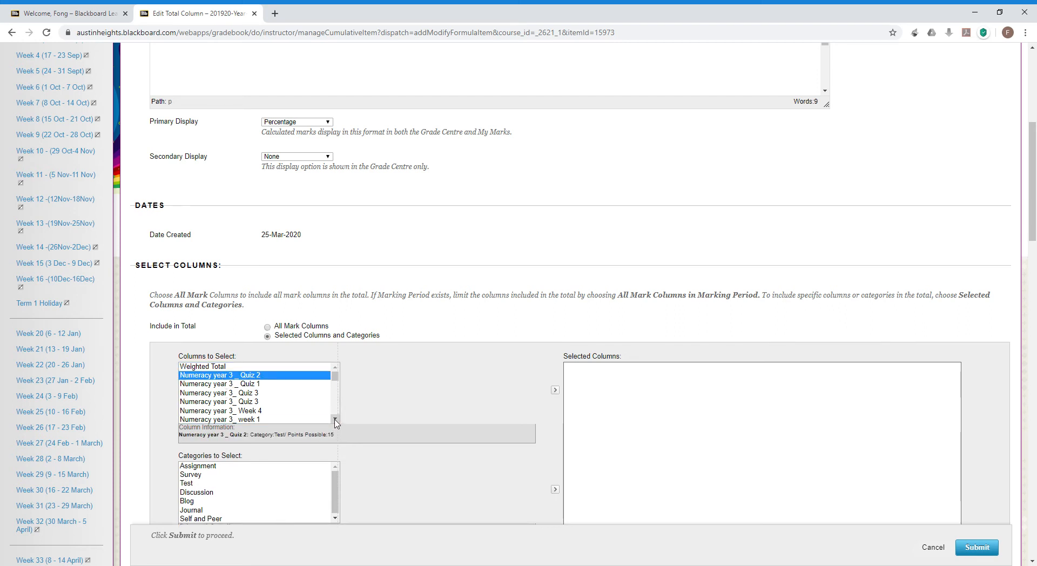
click(336, 419)
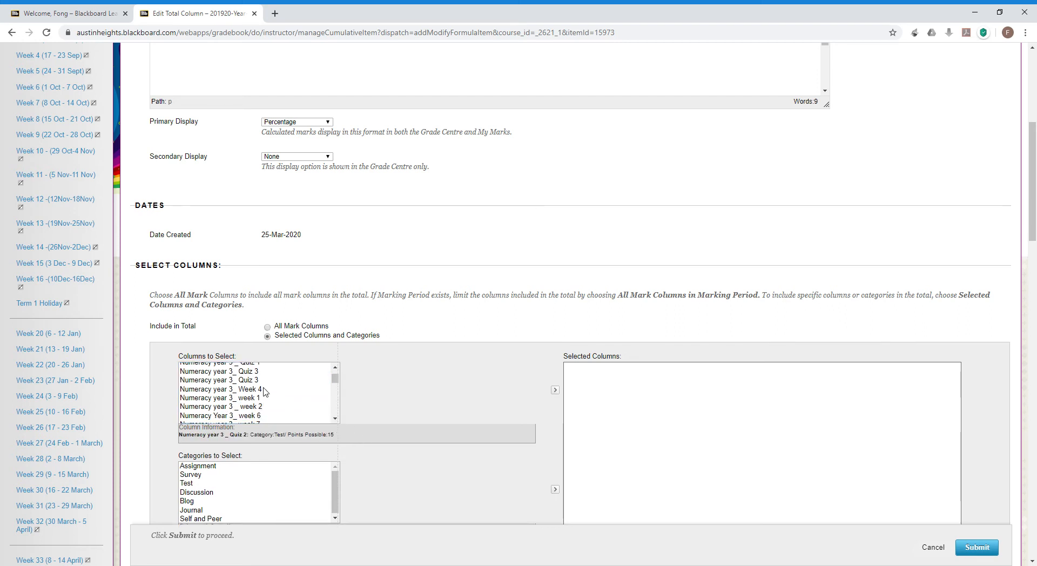
click(557, 391)
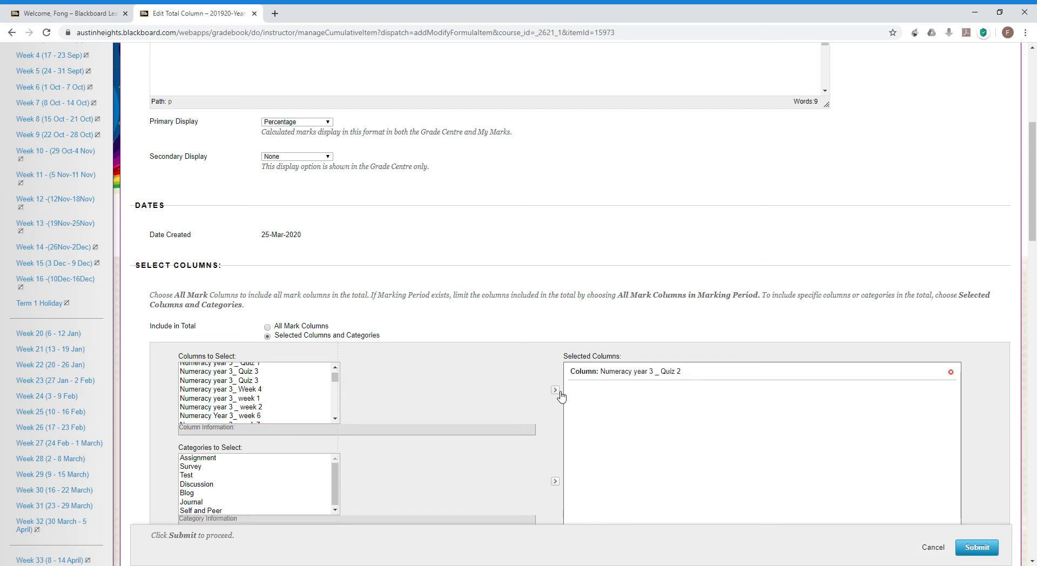
click(290, 380)
click(556, 391)
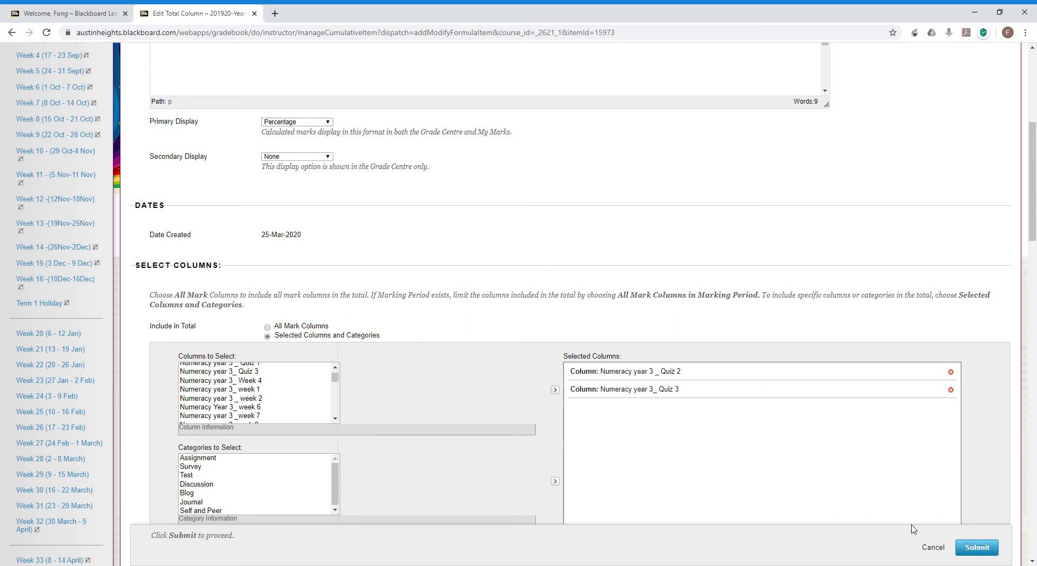
click(934, 549)
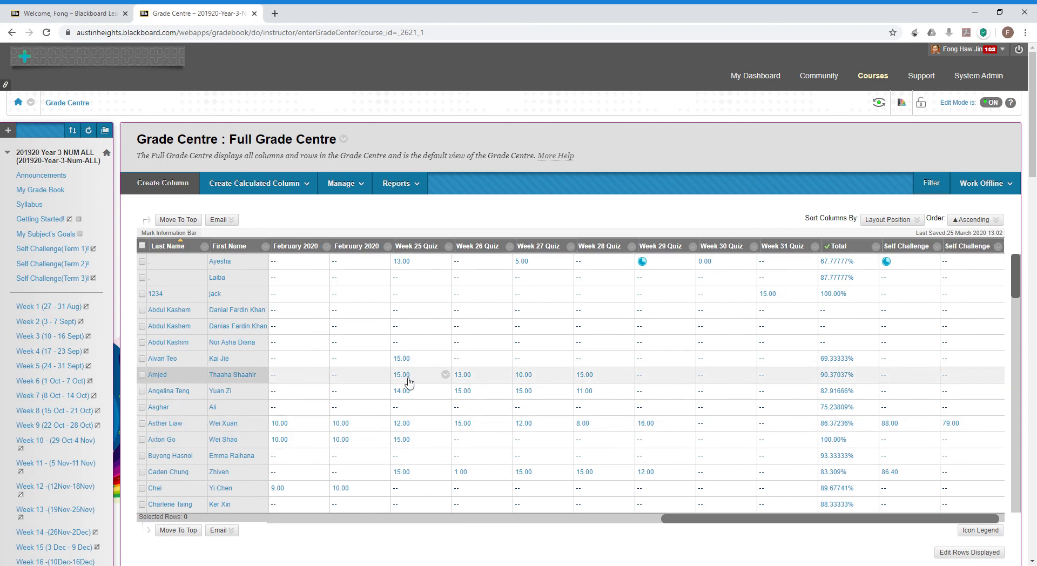
Inspect Week 25 Quiz's display and score-attempt settings, keeping Secondary Display as None, then cancel.
click(448, 248)
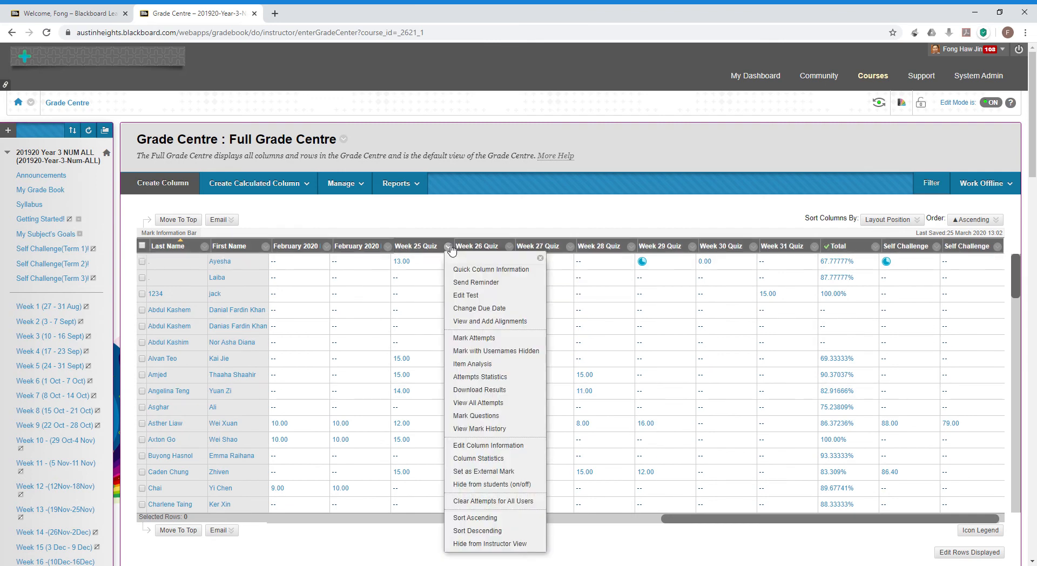
click(475, 445)
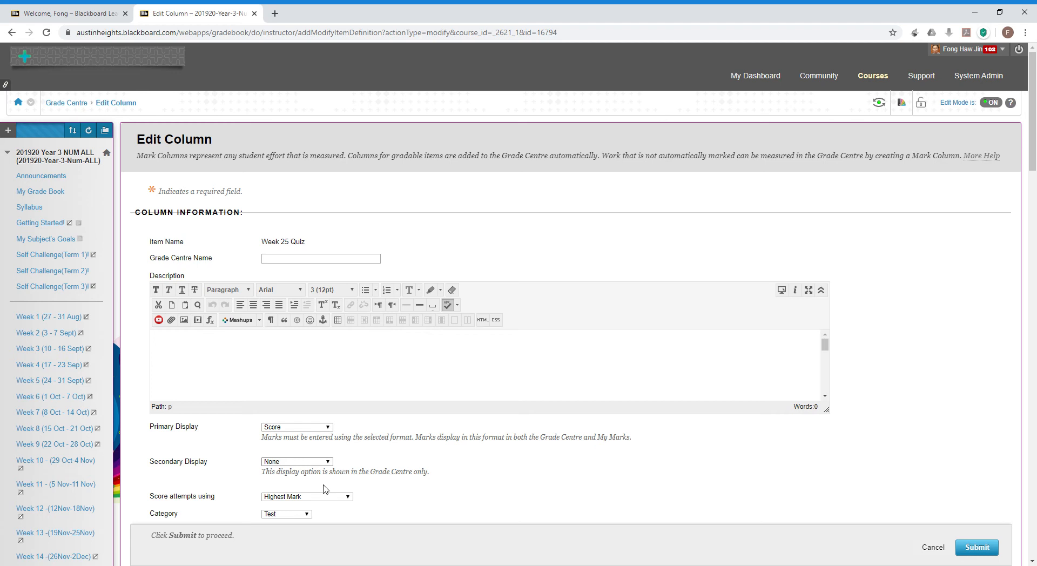
click(399, 477)
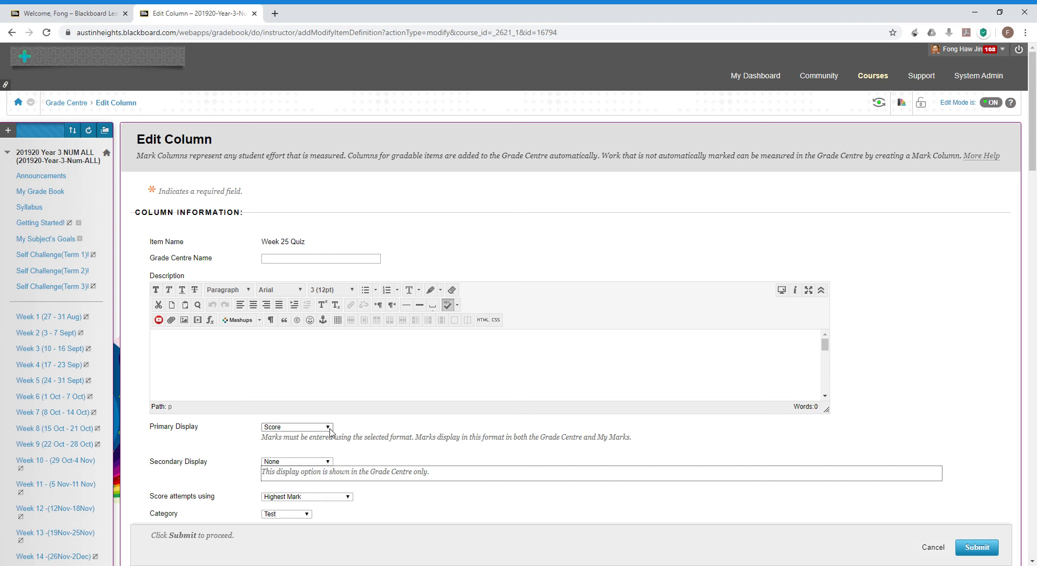
scroll(330, 432, down, 2)
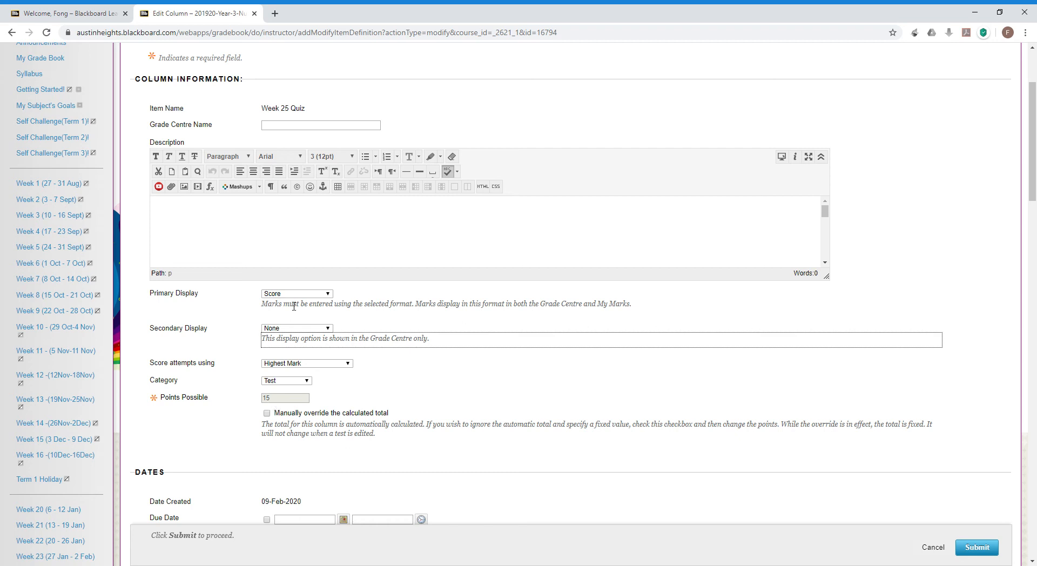
click(331, 329)
click(332, 330)
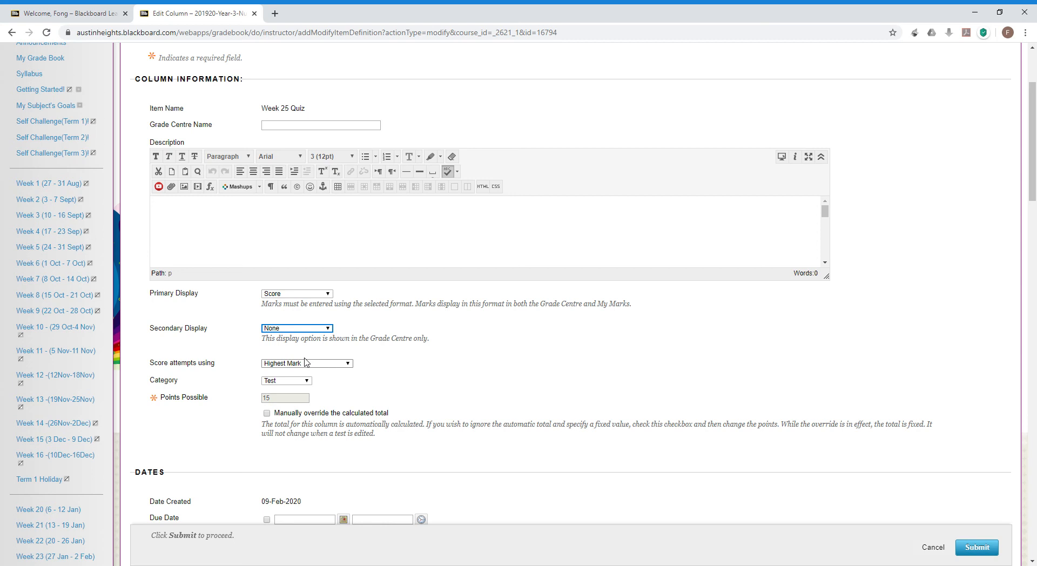
click(667, 346)
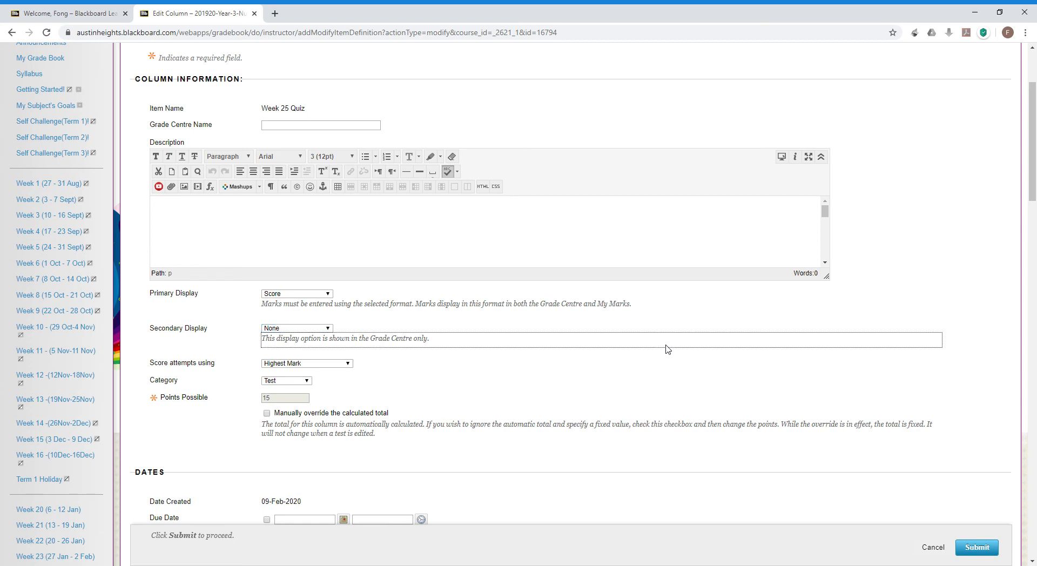
scroll(804, 400, up, 3)
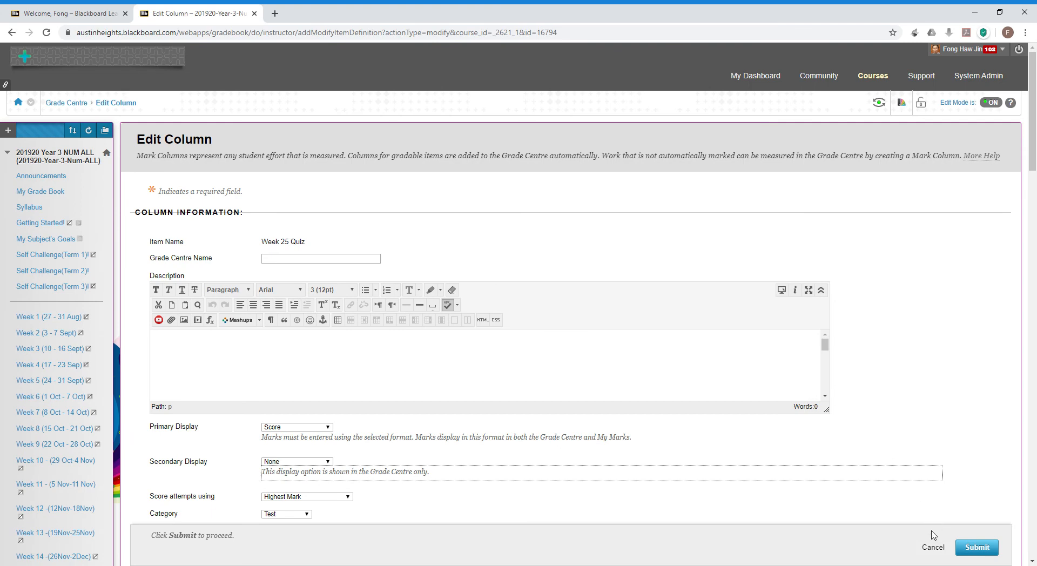
click(933, 548)
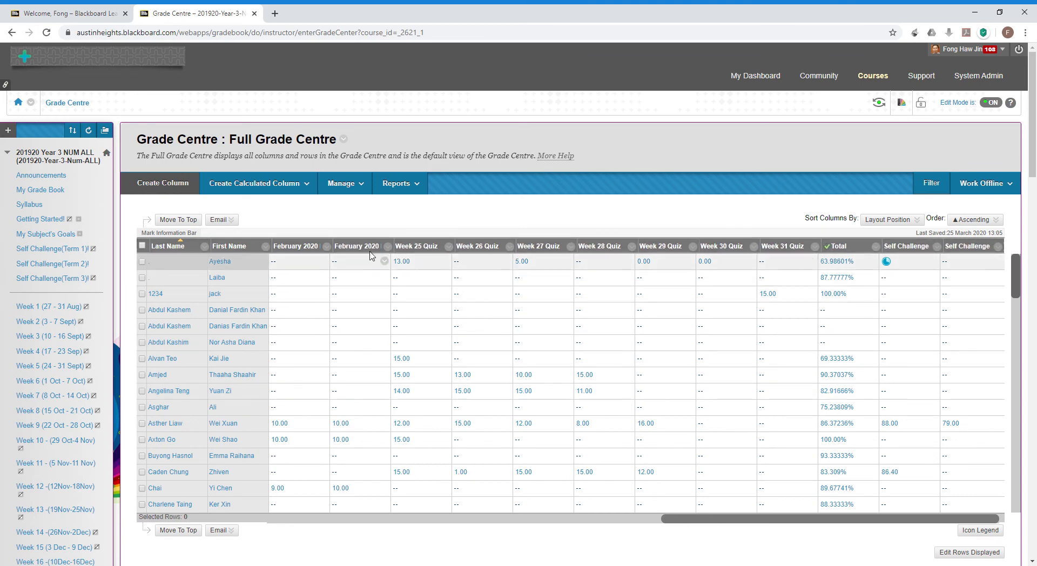
Review the Column Organisation list and its Marking Period choices, then cancel, leaving the columns unchanged.
click(361, 180)
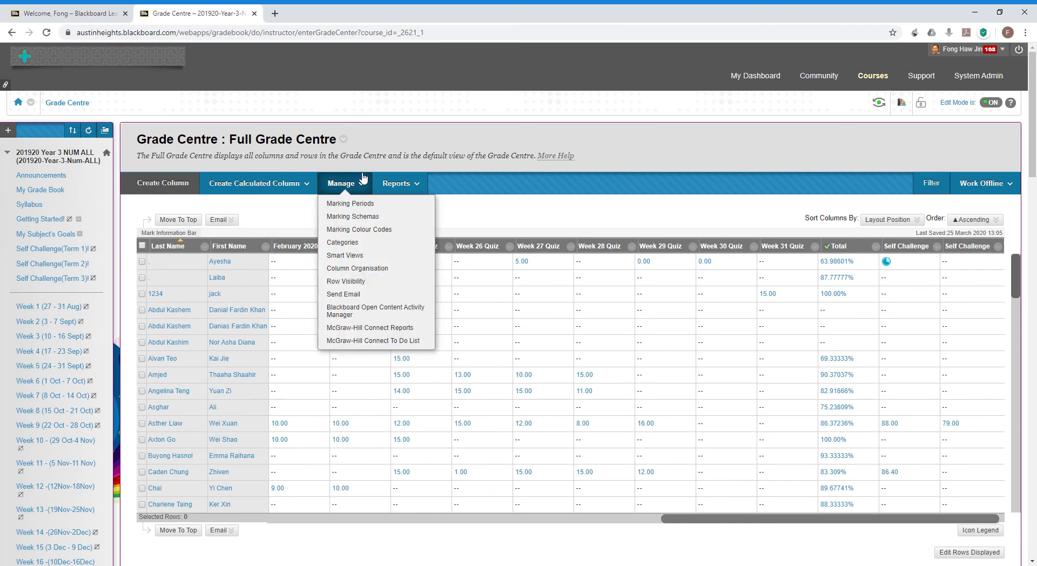
click(373, 268)
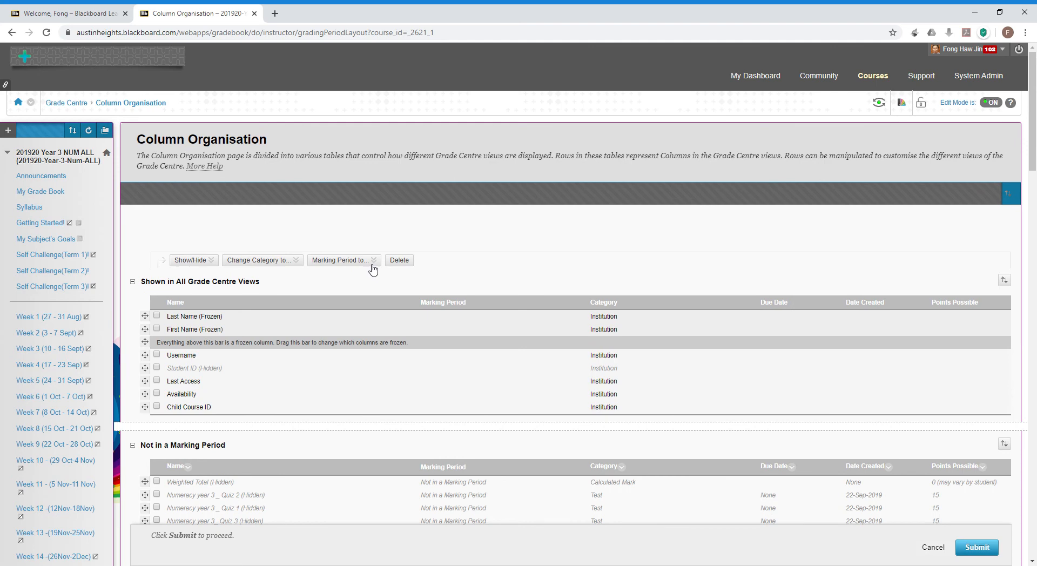
scroll(382, 417, down, 7)
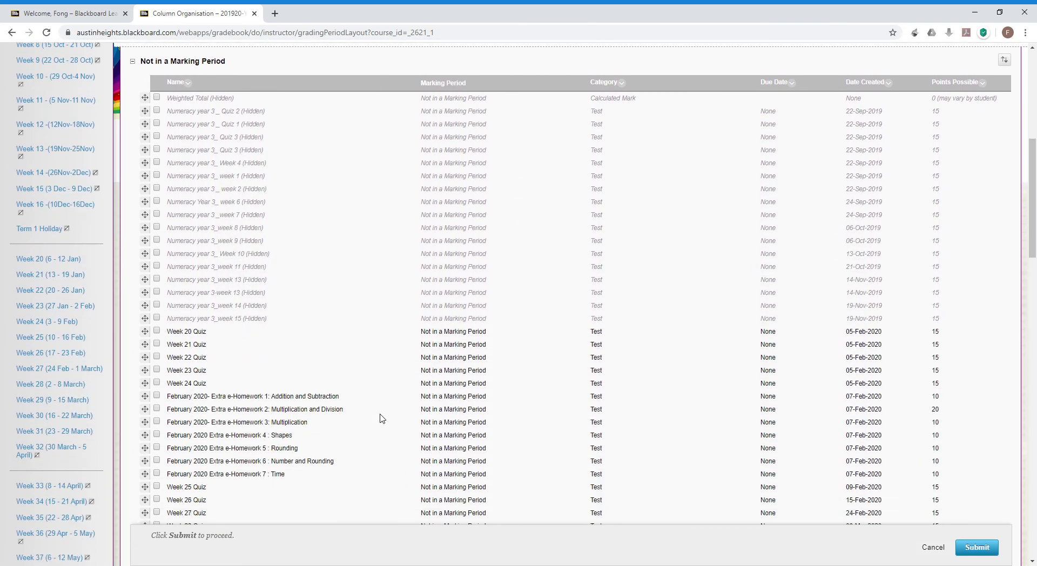
scroll(382, 417, down, 4)
click(381, 414)
scroll(383, 419, up, 2)
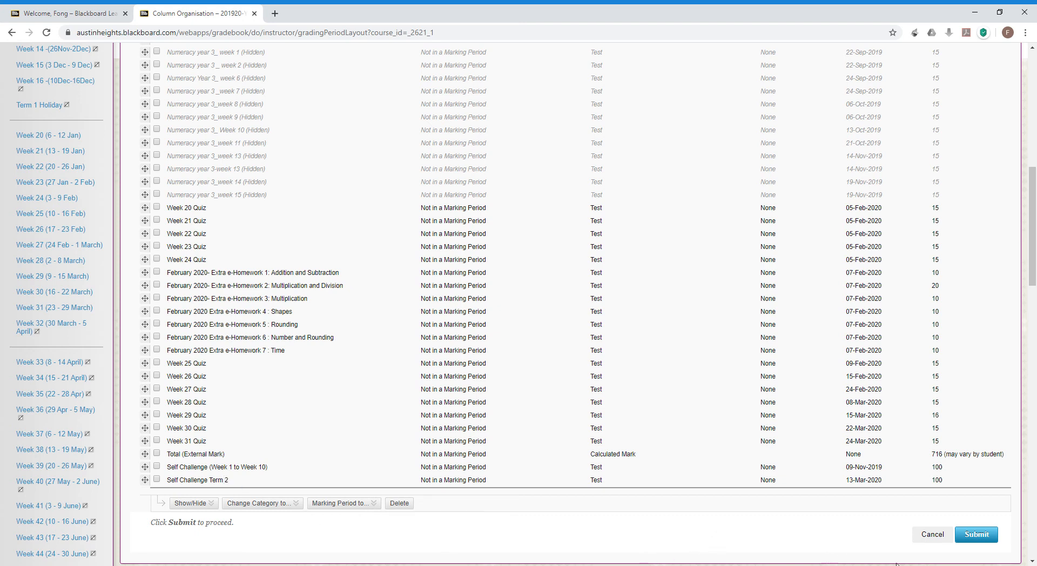
click(933, 535)
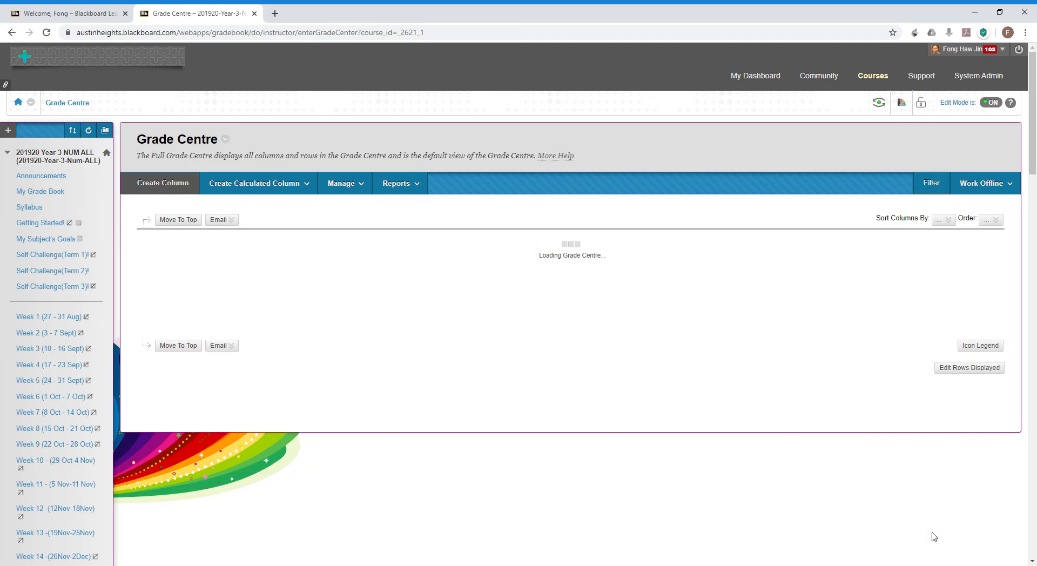
Log out and sign in with the student account's username and password.
click(1023, 52)
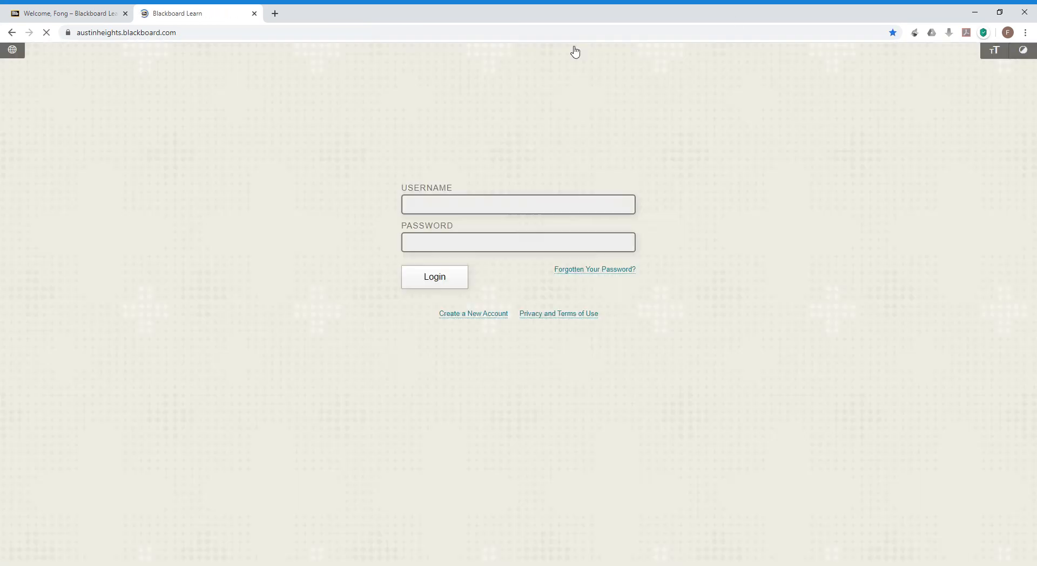
text(jack1234)
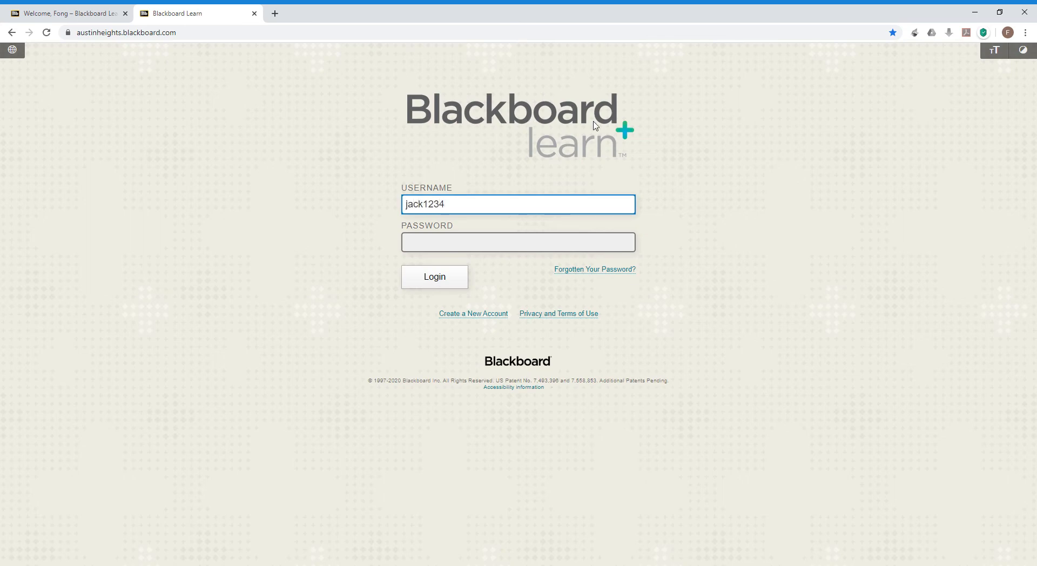
key(Tab)
text(••••••)
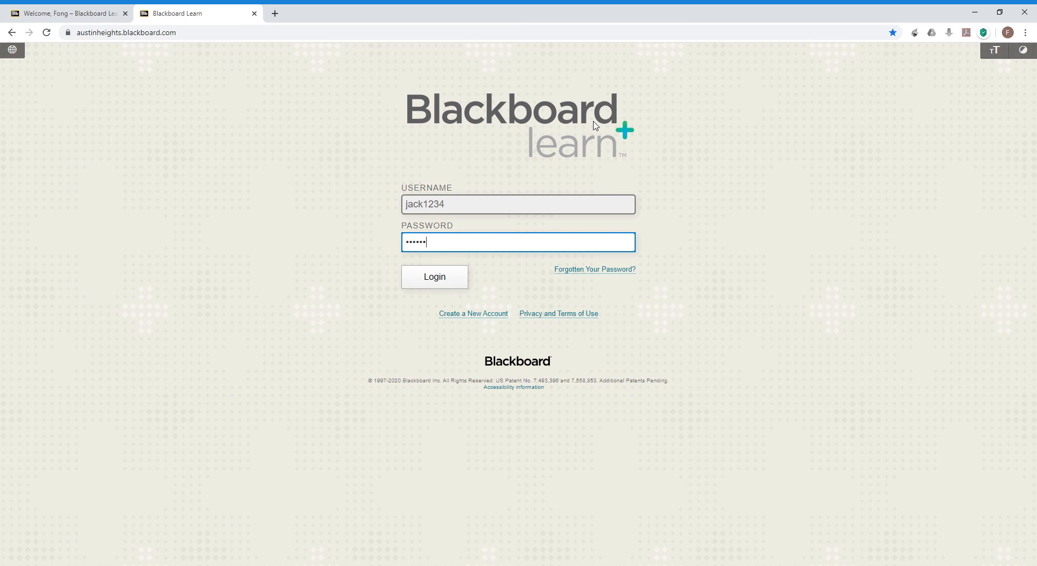
text(••)
key(Return)
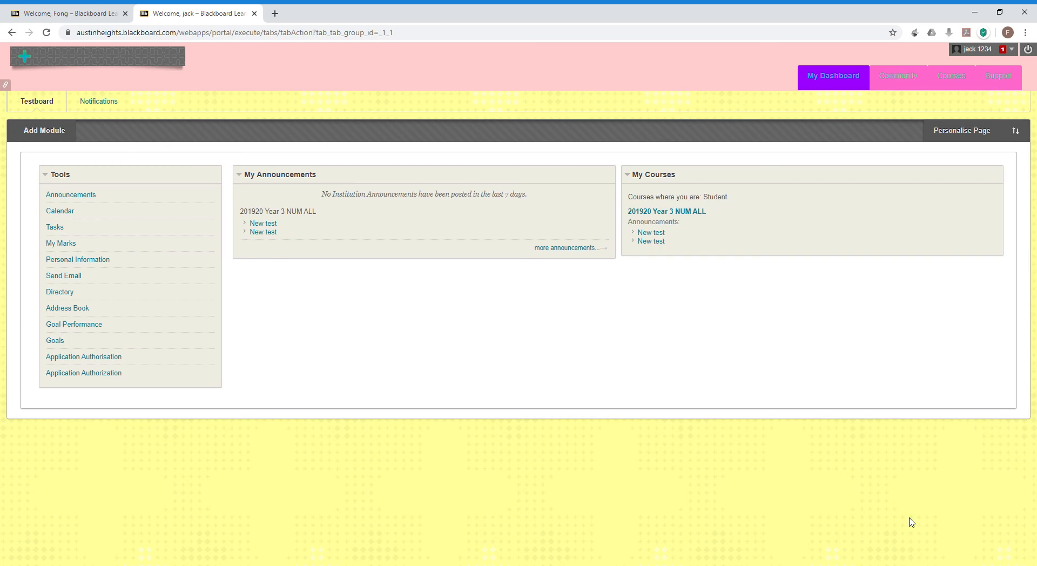
Open My Grade Book in 201920 Year 3 NUM ALL and check Week 31 Quiz 15.00/15 and Total 100.00%.
click(656, 215)
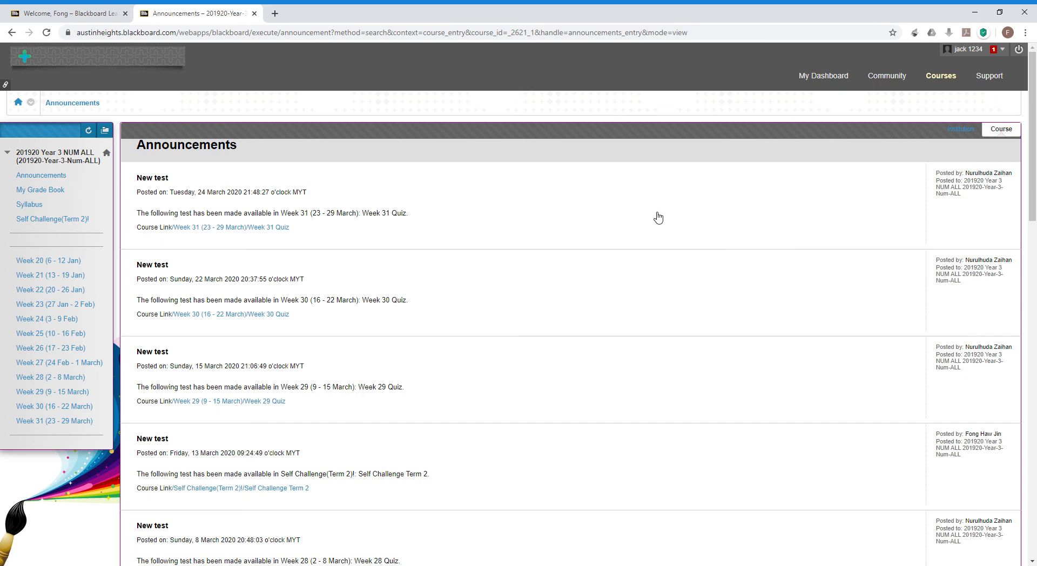
click(50, 194)
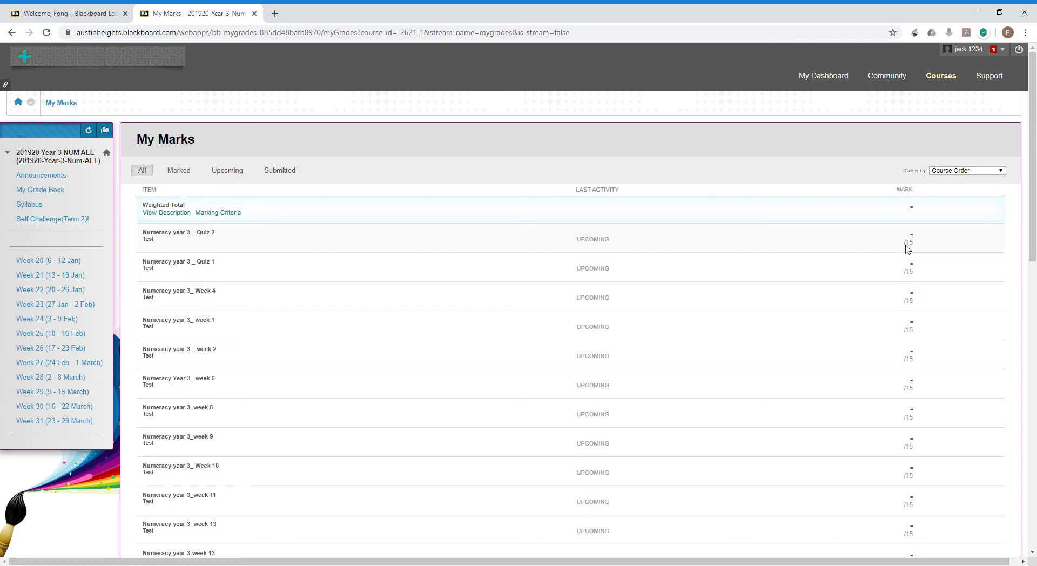
scroll(886, 426, down, 4)
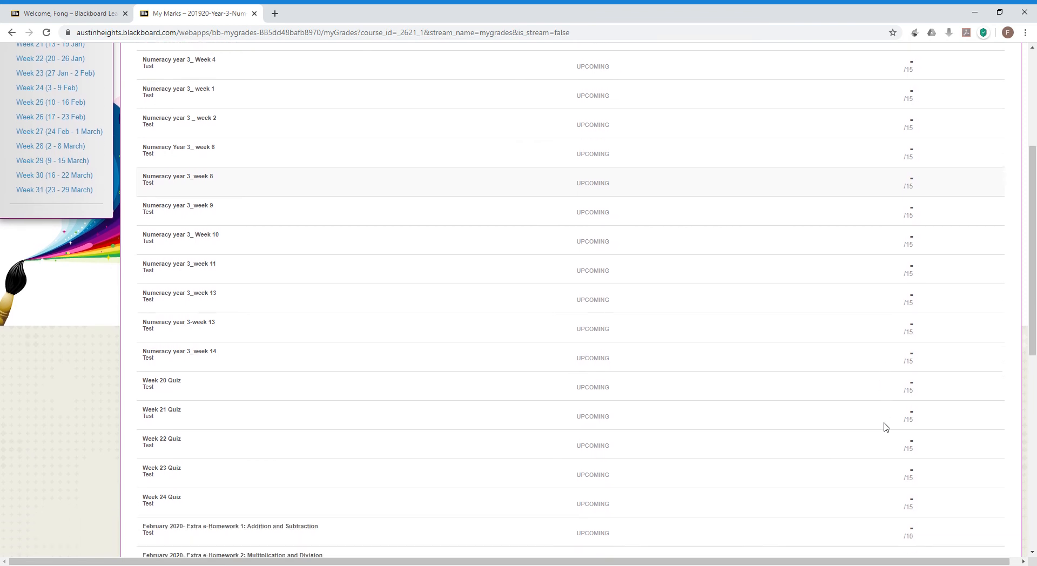
scroll(886, 426, down, 8)
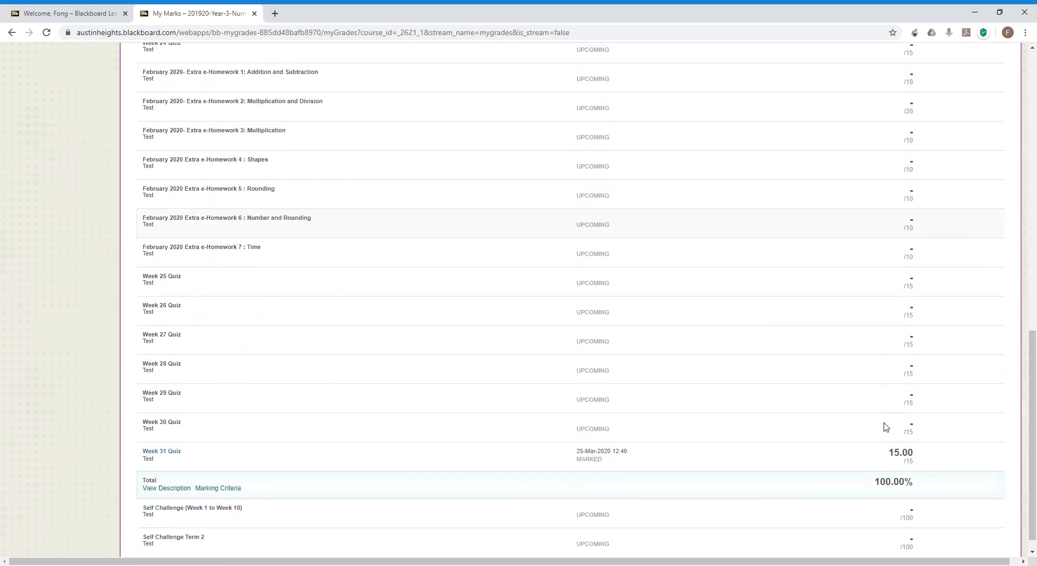
scroll(886, 427, down, 1)
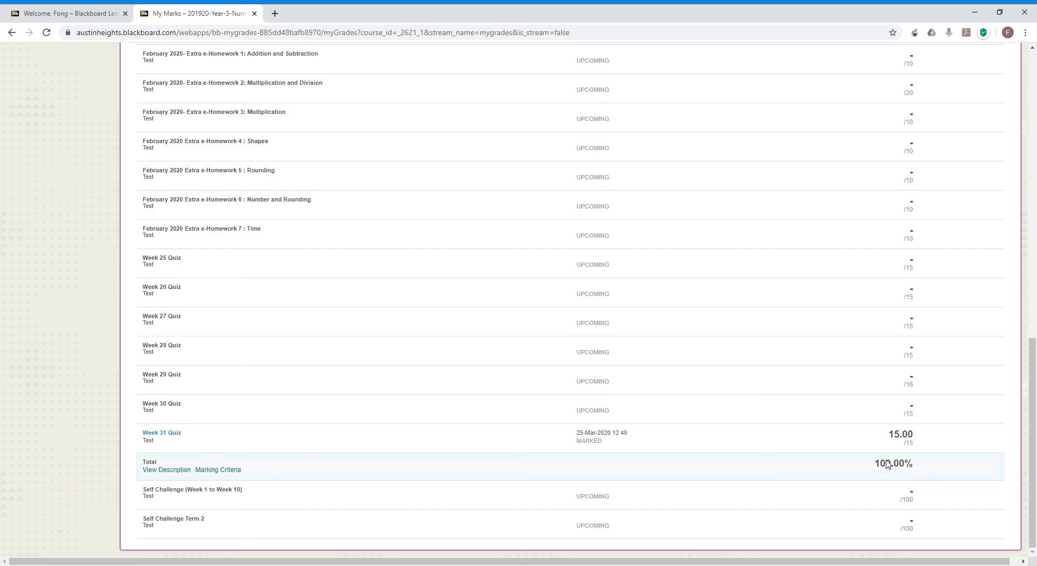
scroll(452, 355, up, 15)
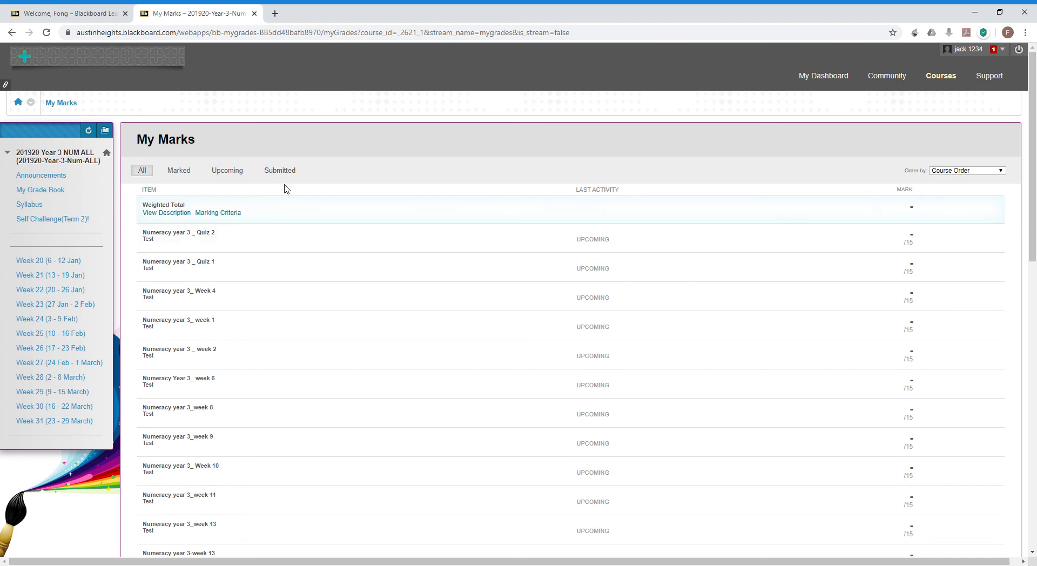
scroll(286, 188, down, 2)
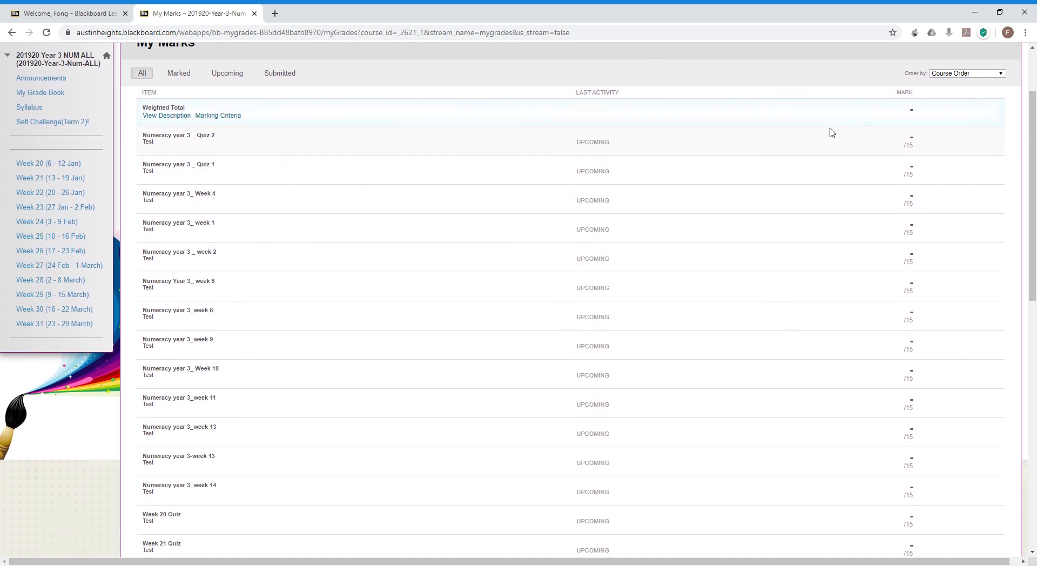
scroll(832, 133, down, 3)
scroll(832, 133, up, 5)
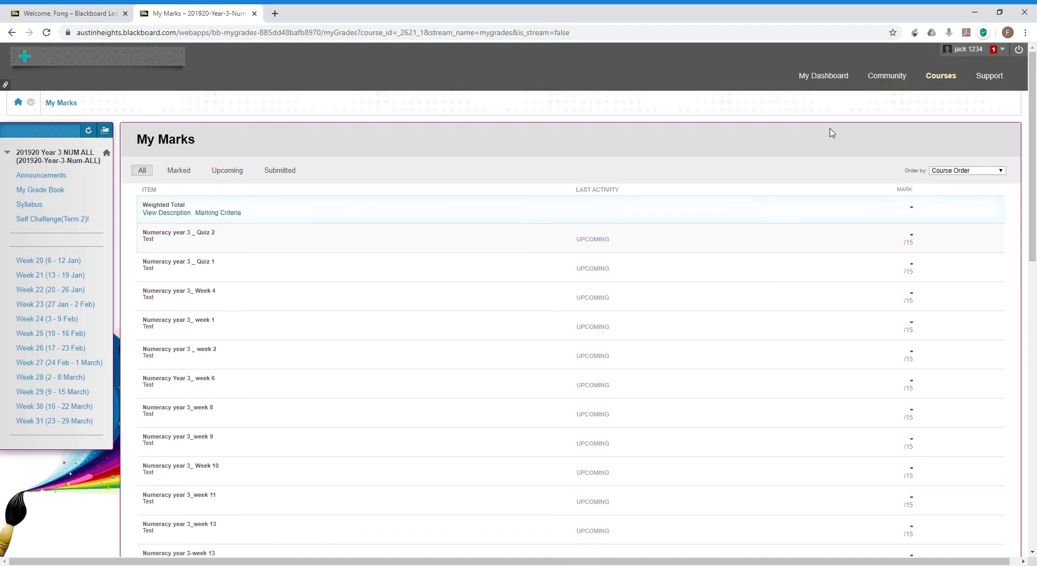
Log out of the student account and sign back in with the instructor's username and password.
click(1019, 51)
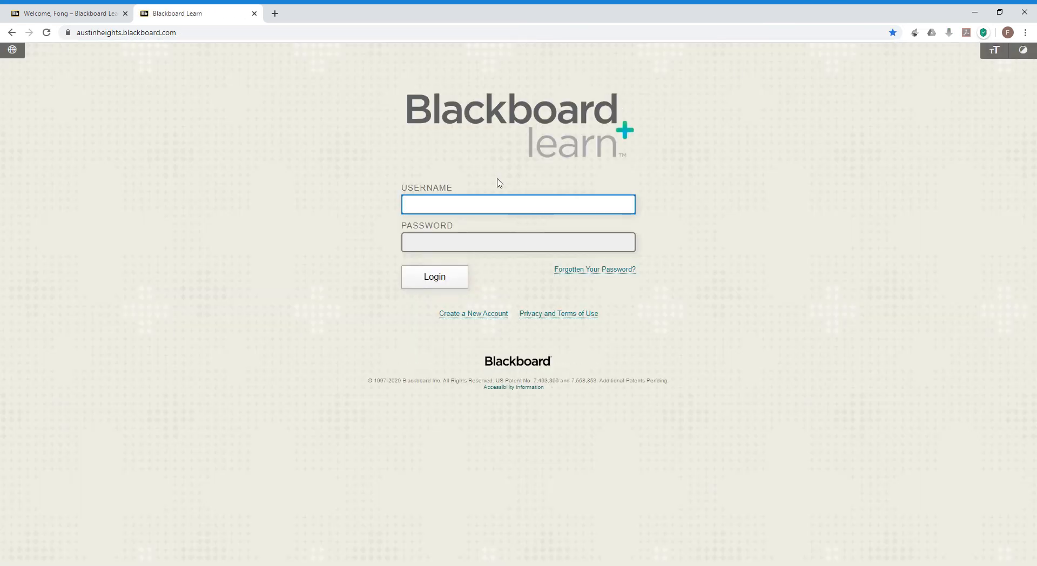
text(hjfong)
key(Tab)
text(••••••••••)
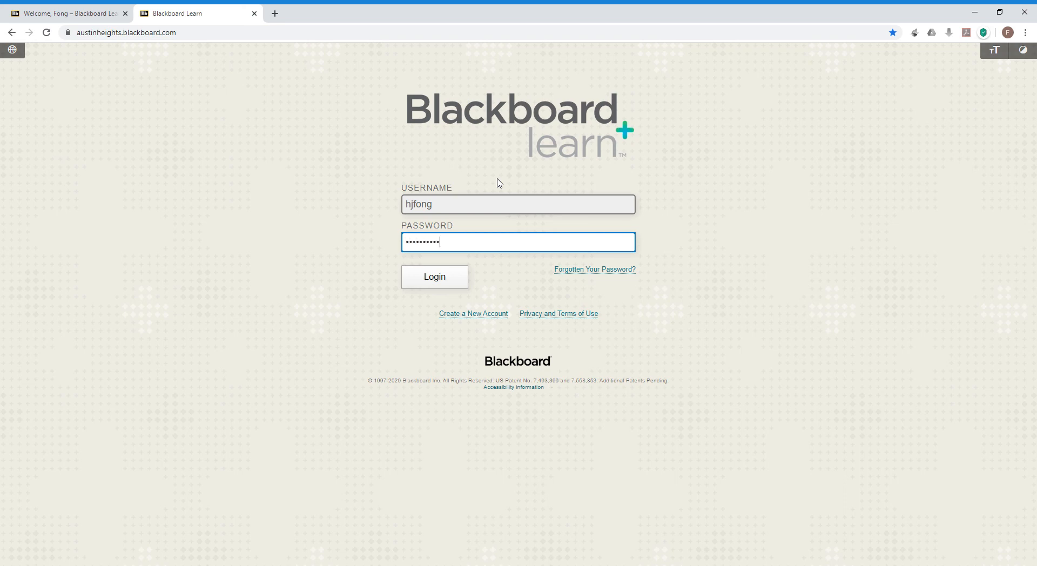
text(••)
key(Return)
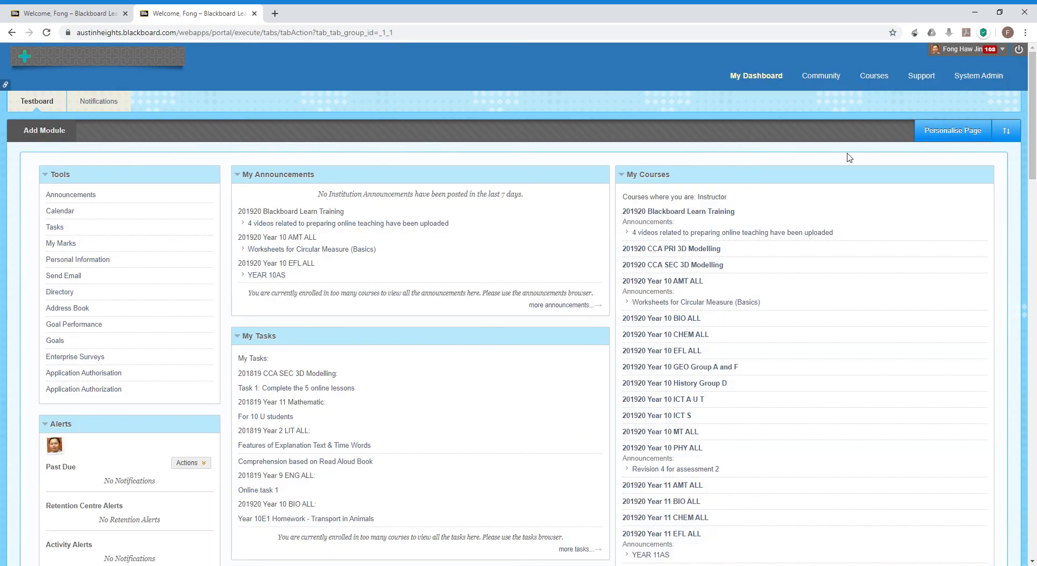
Open the 201920 Year 3 NUM ALL course from My Courses.
scroll(754, 235, down, 1)
scroll(754, 237, down, 15)
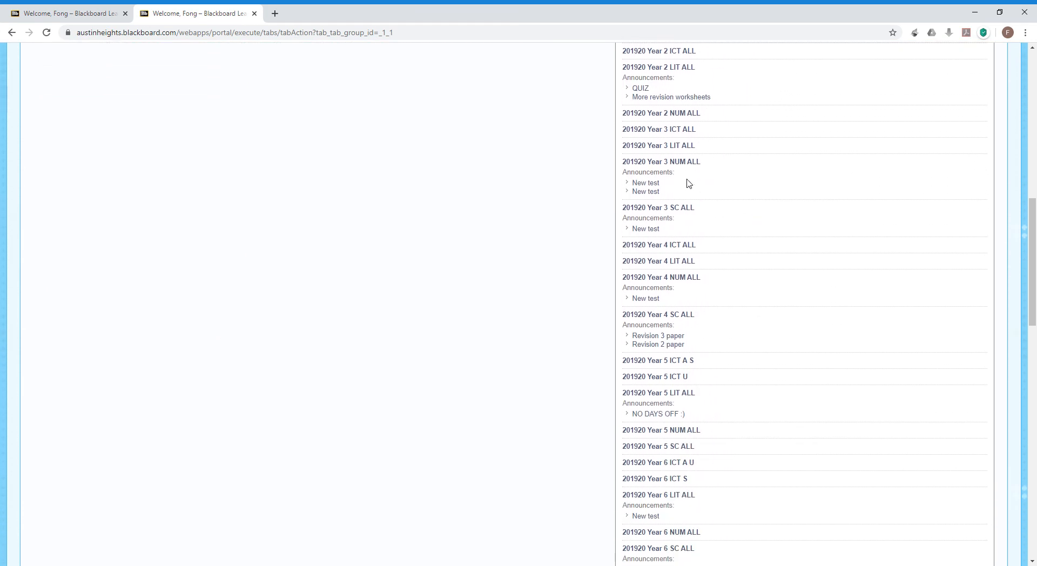
click(685, 164)
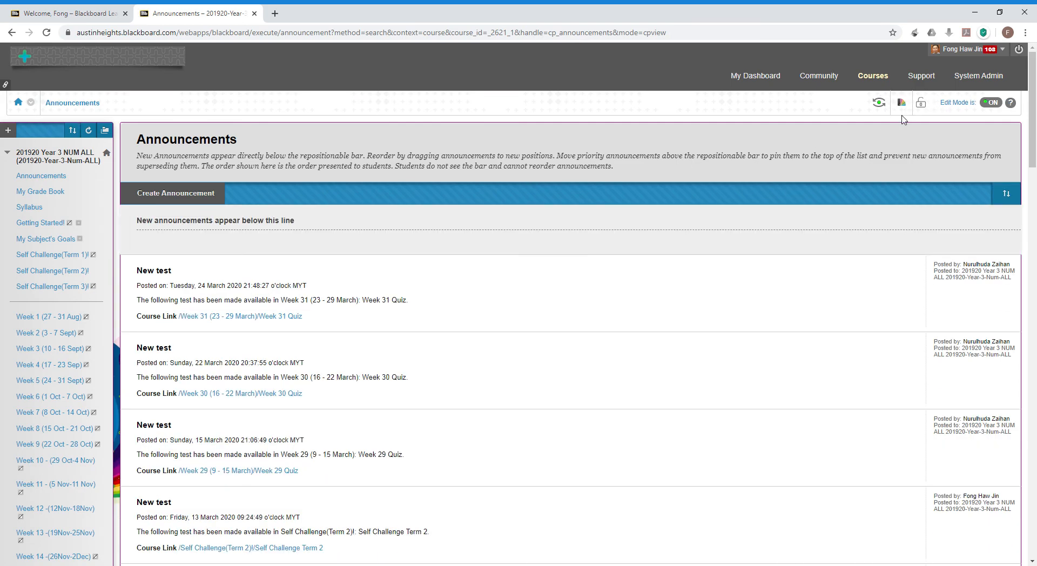
Enter Student Preview, open My Grade Book, and always keep the preview user and data on exit.
click(877, 102)
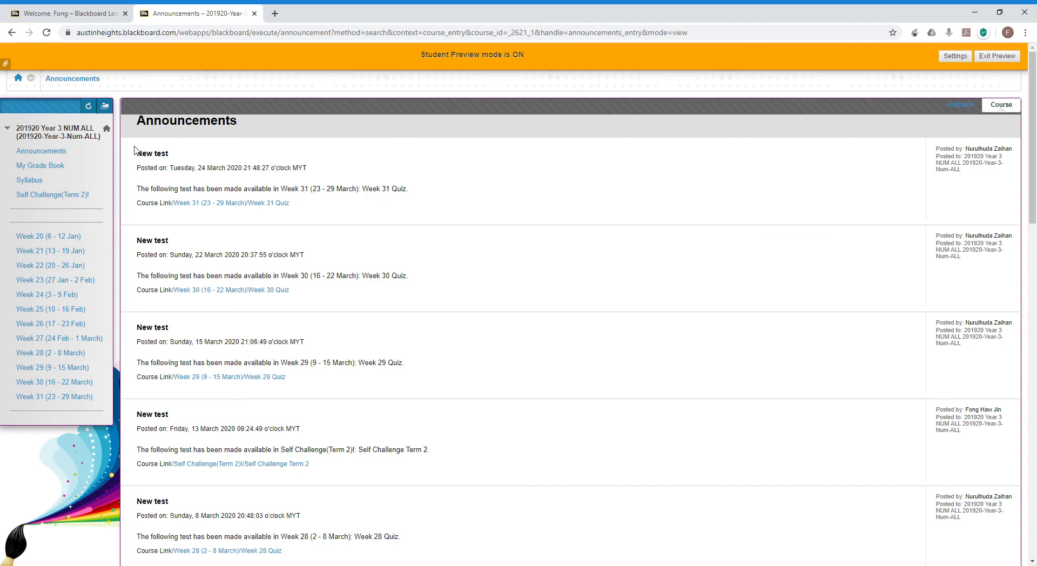
click(47, 166)
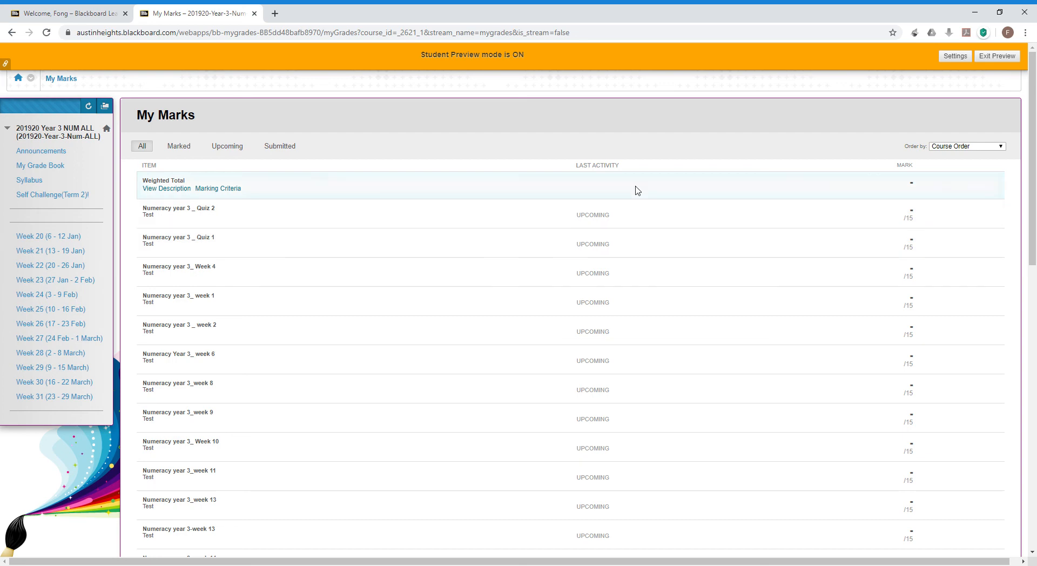
click(951, 57)
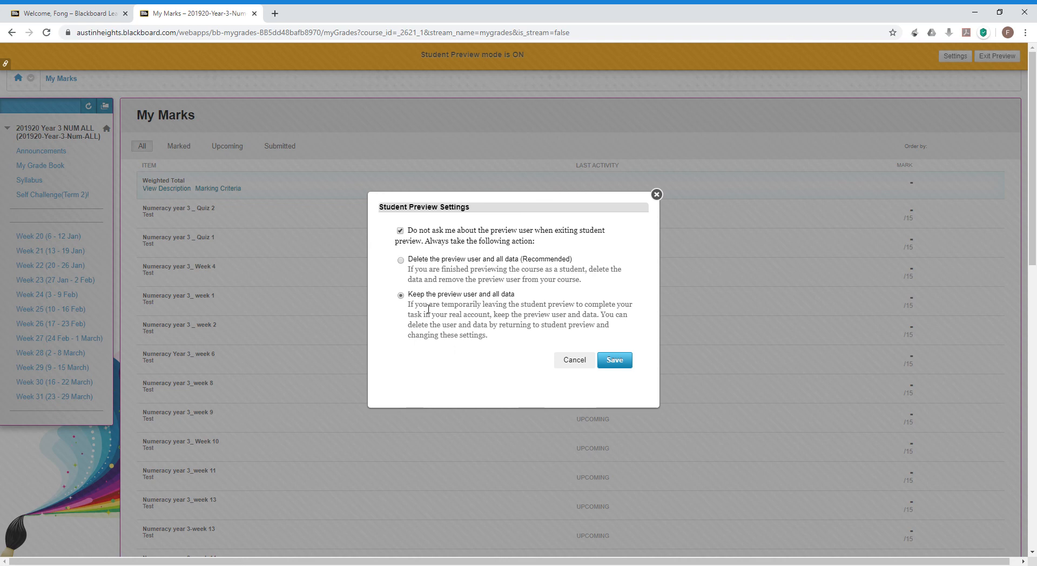
click(620, 364)
Scroll through the preview student's My Marks, where every quiz shows Upcoming and unmarked.
scroll(621, 367, down, 7)
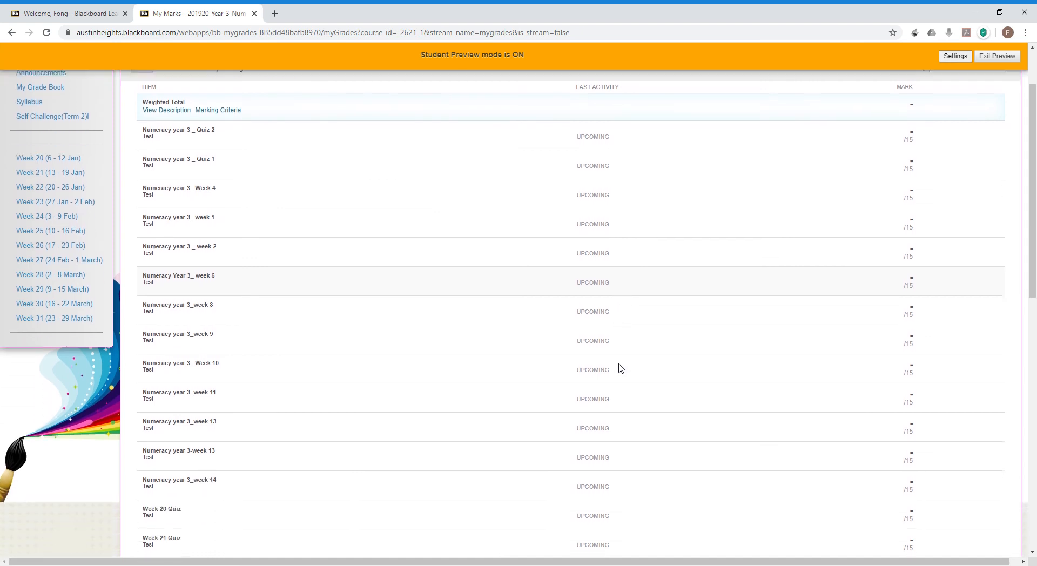
scroll(620, 368, down, 5)
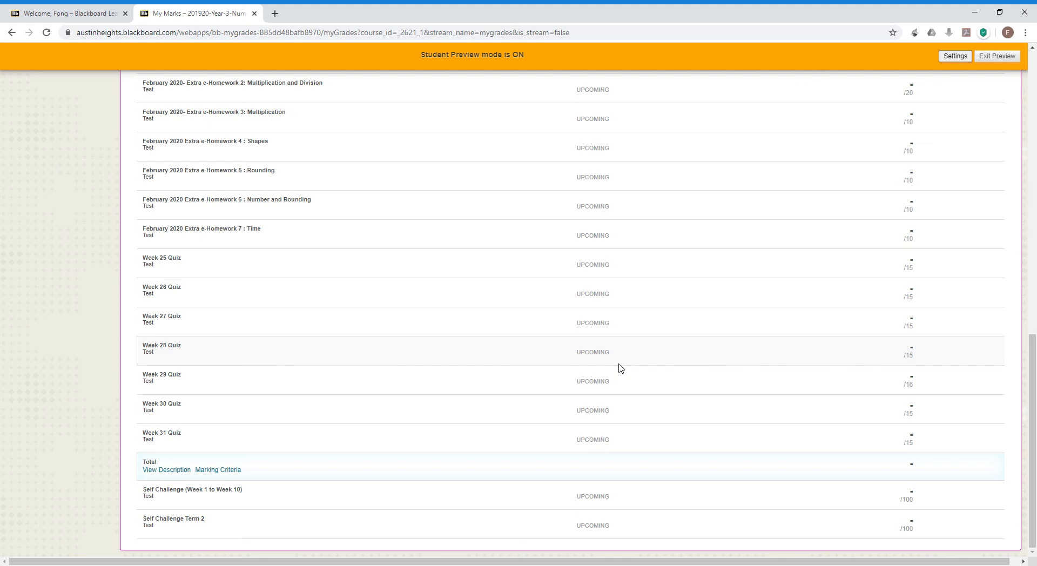
scroll(621, 368, up, 20)
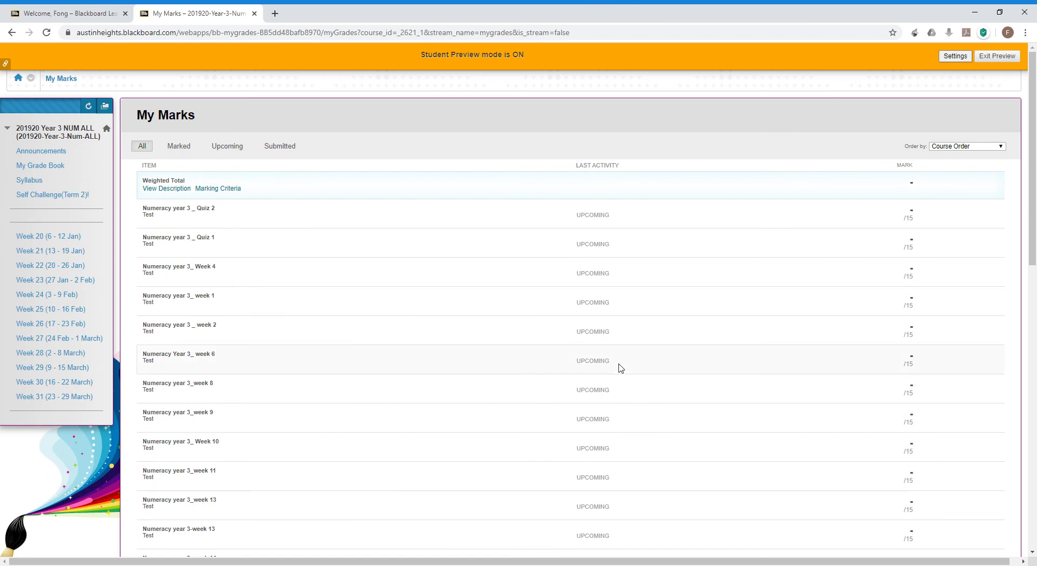
scroll(621, 368, down, 15)
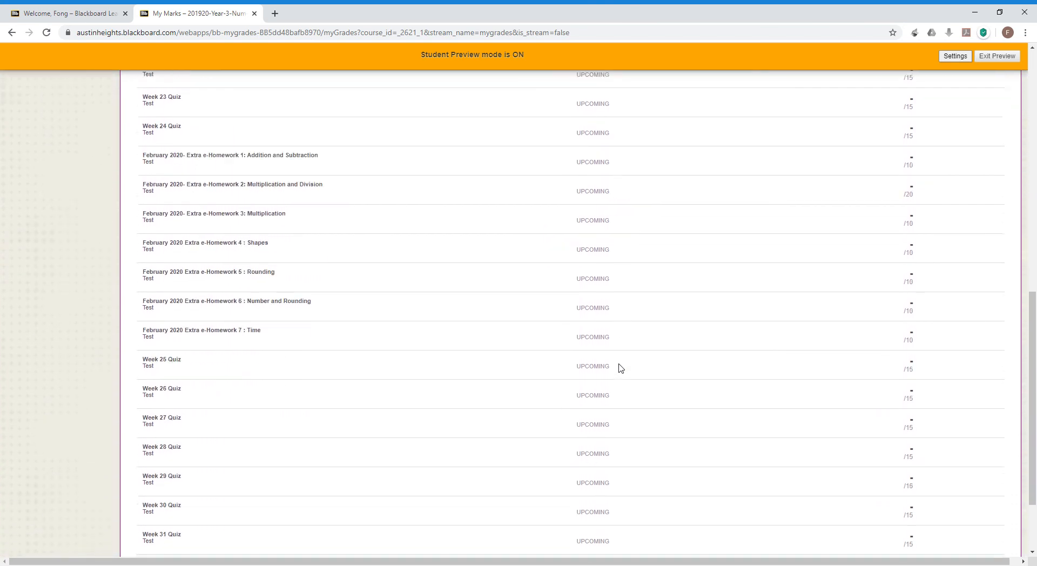
scroll(620, 368, up, 15)
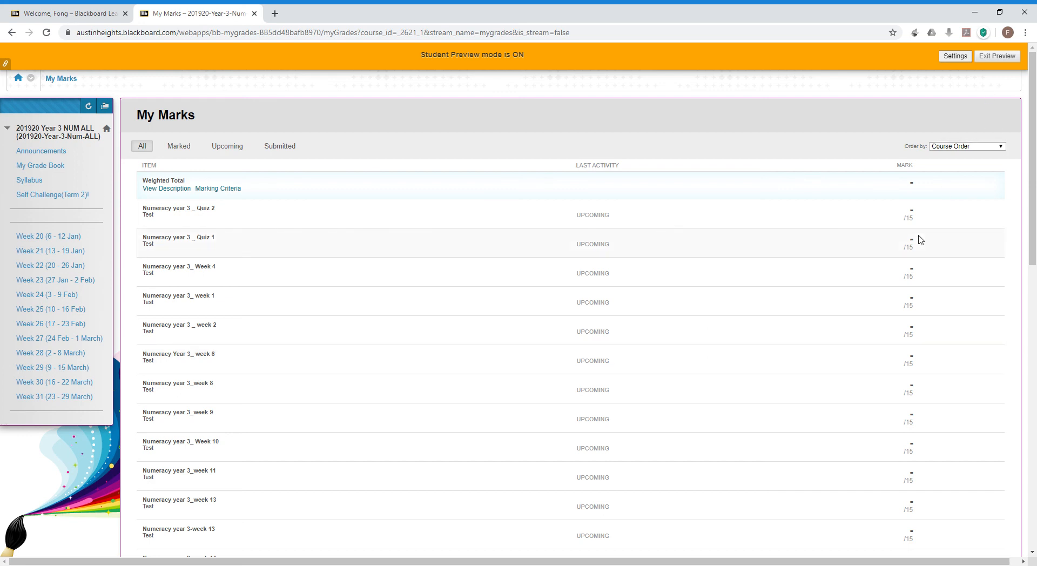
scroll(918, 242, down, 1)
scroll(921, 244, up, 1)
scroll(876, 336, down, 15)
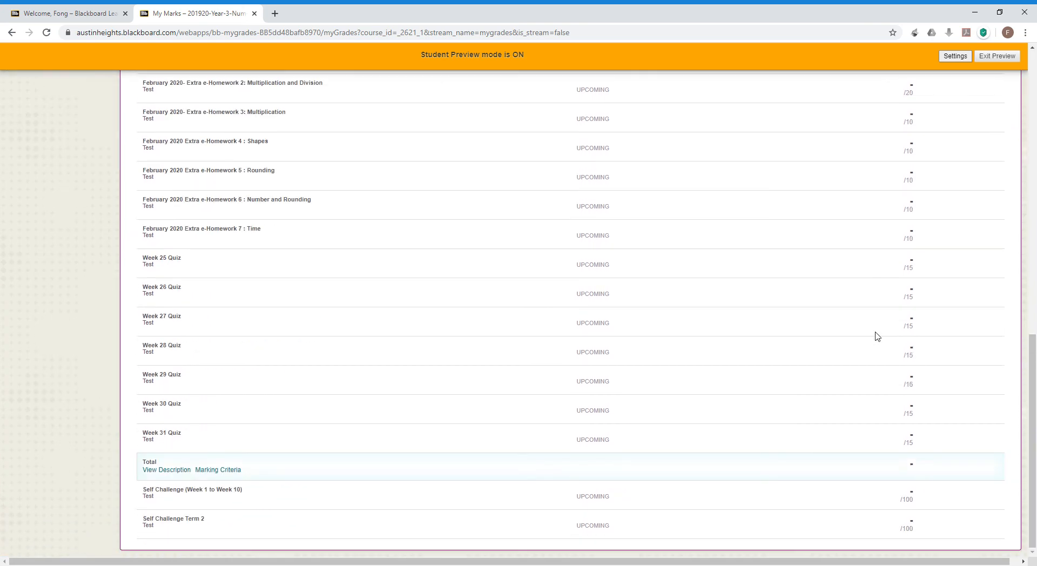
scroll(877, 335, up, 15)
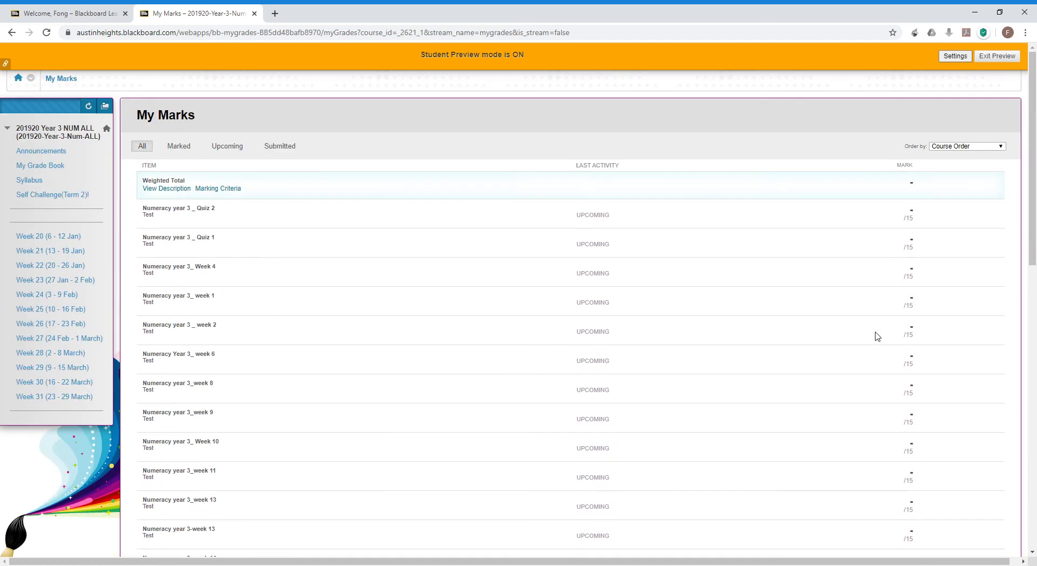